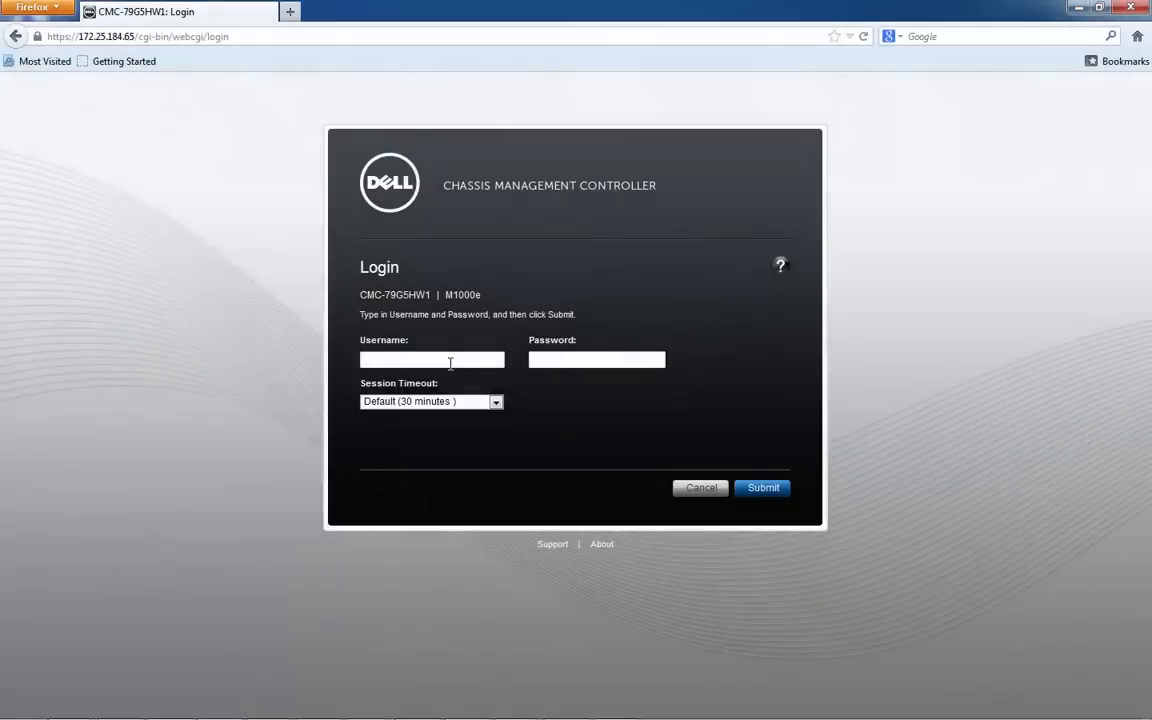
- Sign in to the chassis controller with the saved administrator username and the account password
left_click(450, 360)
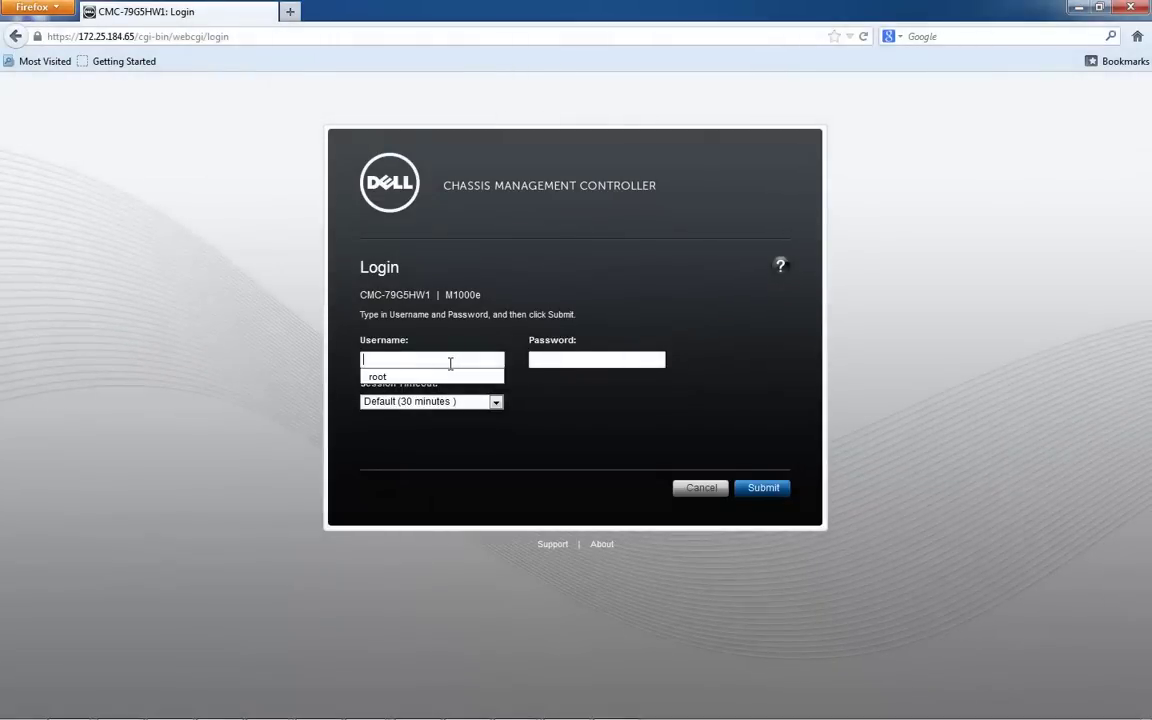
left_click(418, 377)
left_click(576, 360)
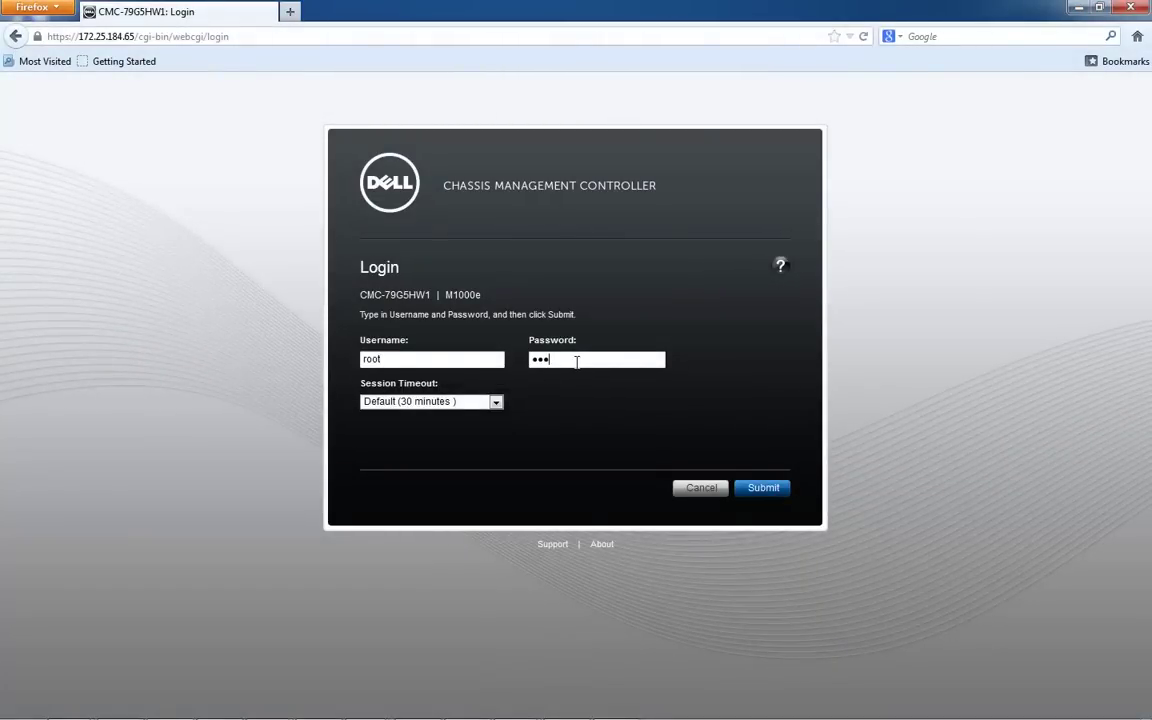
key("Return")
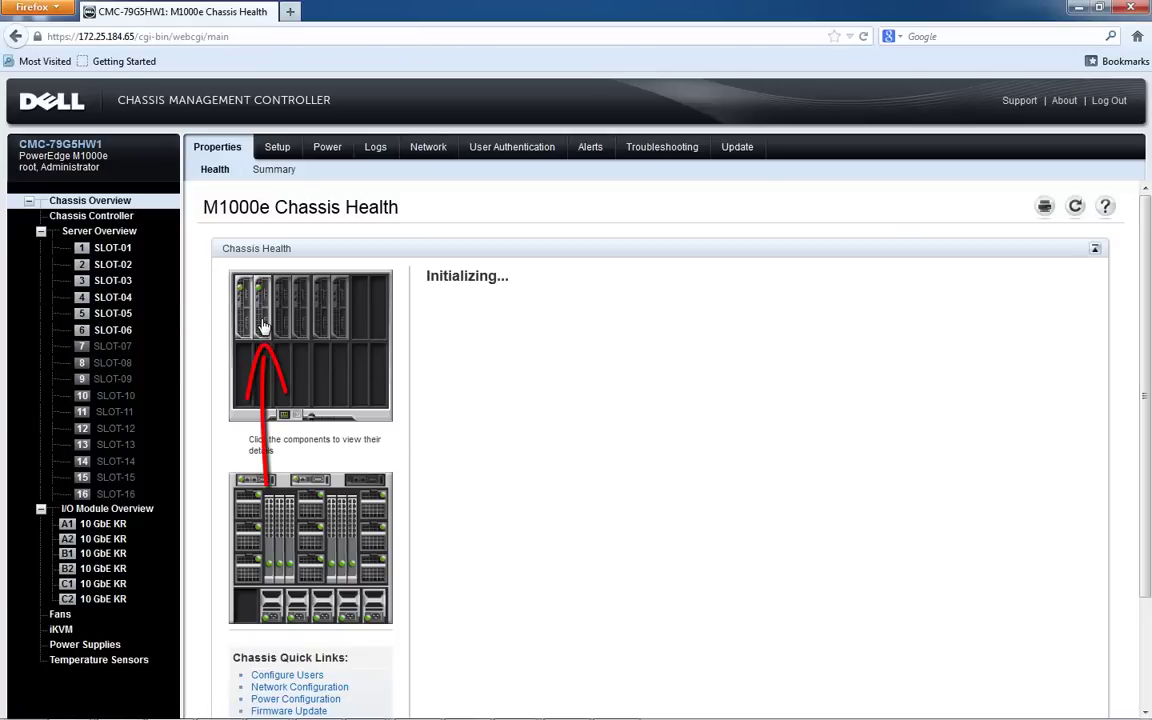
- Launch the remote console for the slot 2 PowerEdge M620 blade and centre the viewer window
left_click(263, 327)
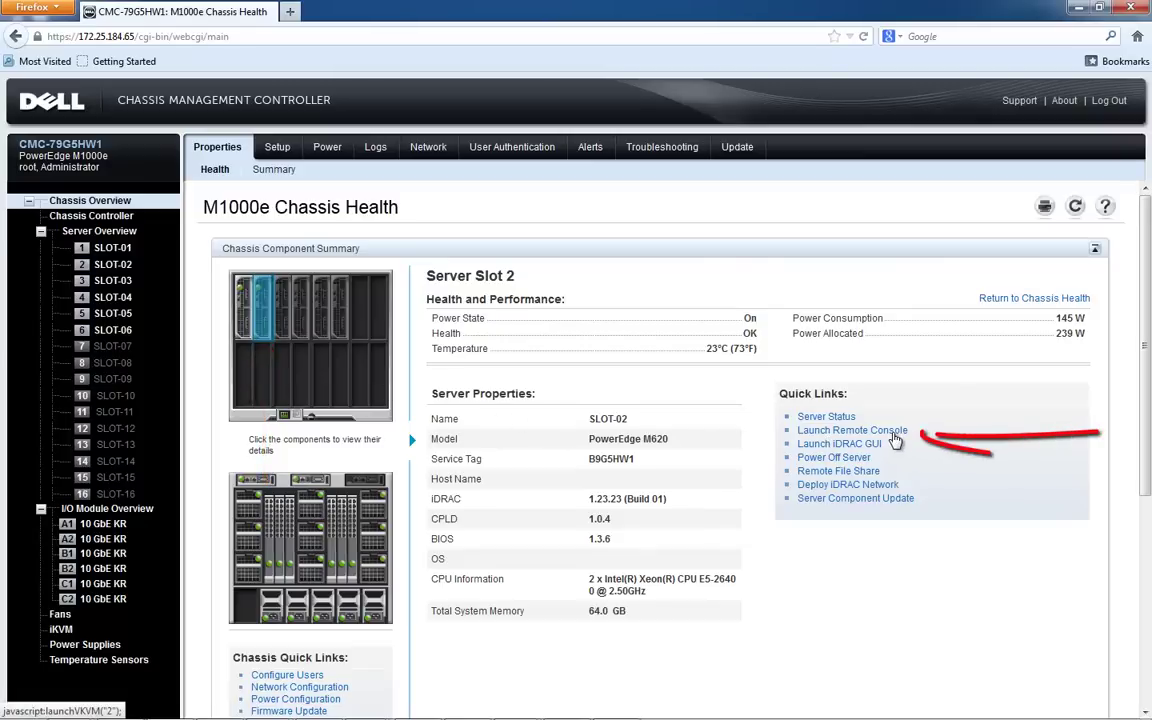
left_click(900, 431)
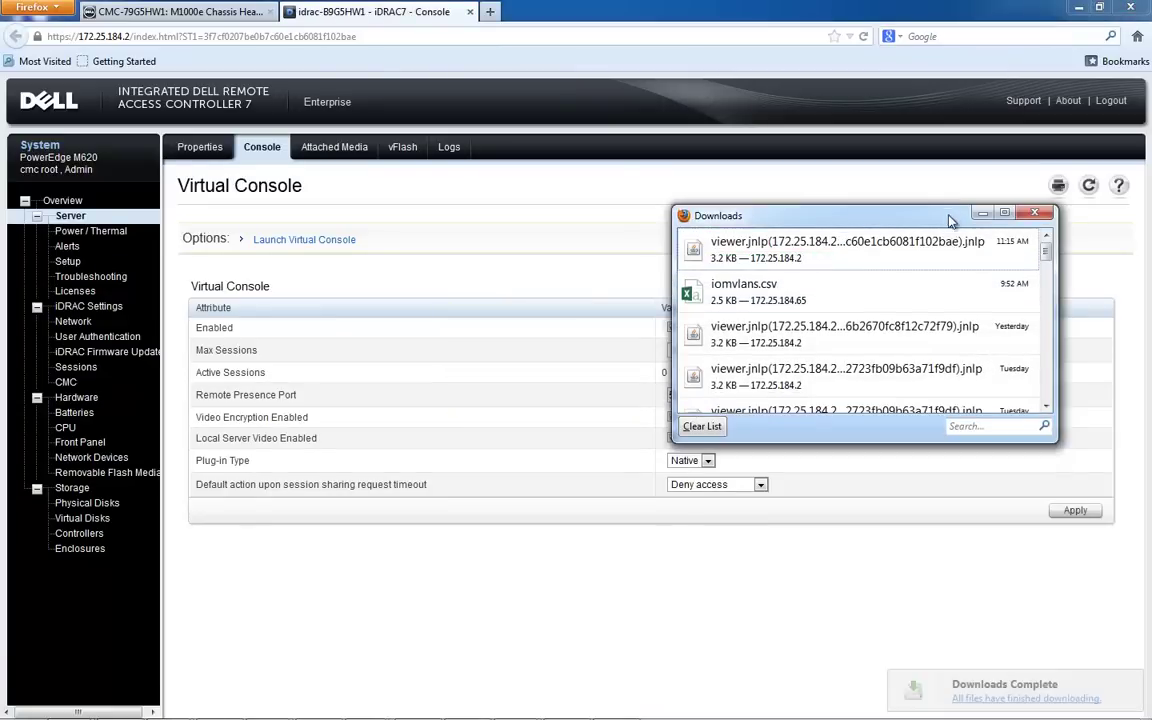
left_click(984, 215)
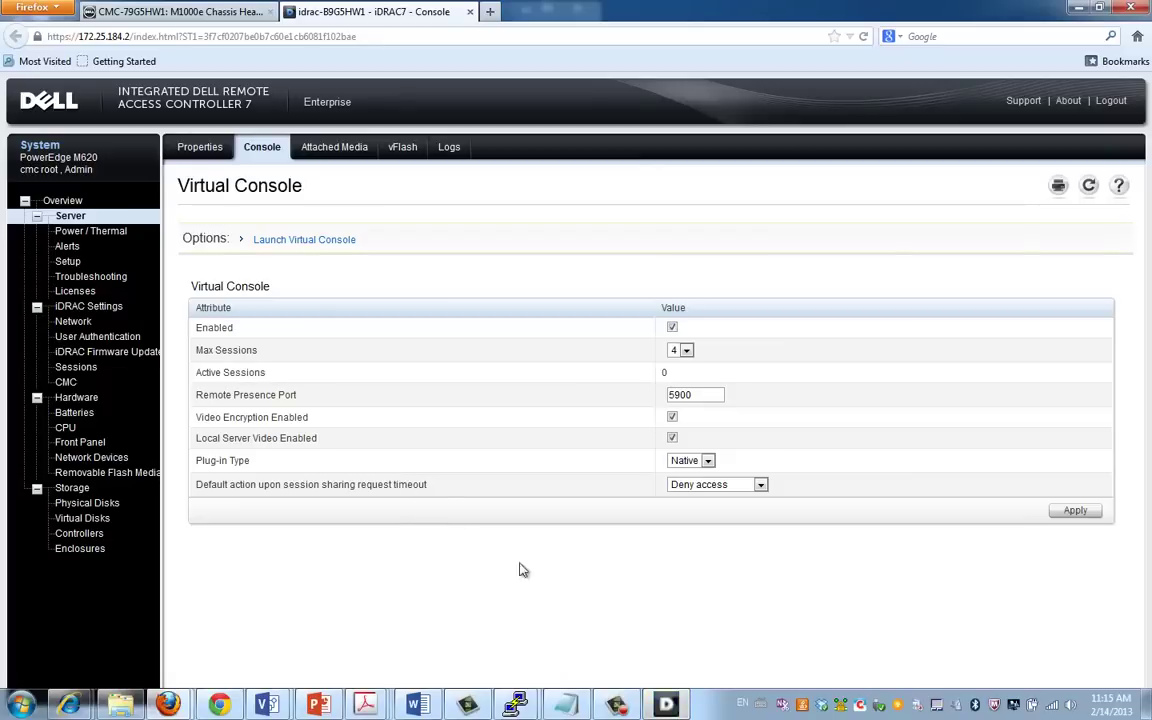
left_click_drag(300, 12, 550, 159)
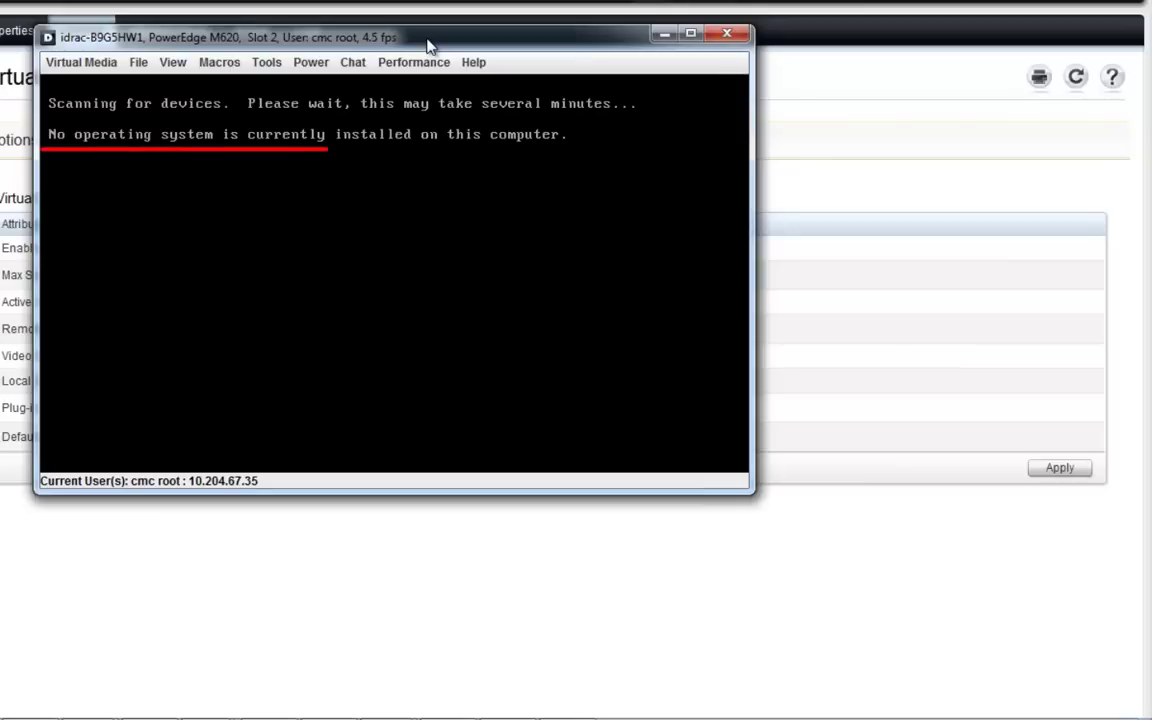
- Power-cycle the slot 2 server with a cold boot and confirm the power control action
left_click(311, 64)
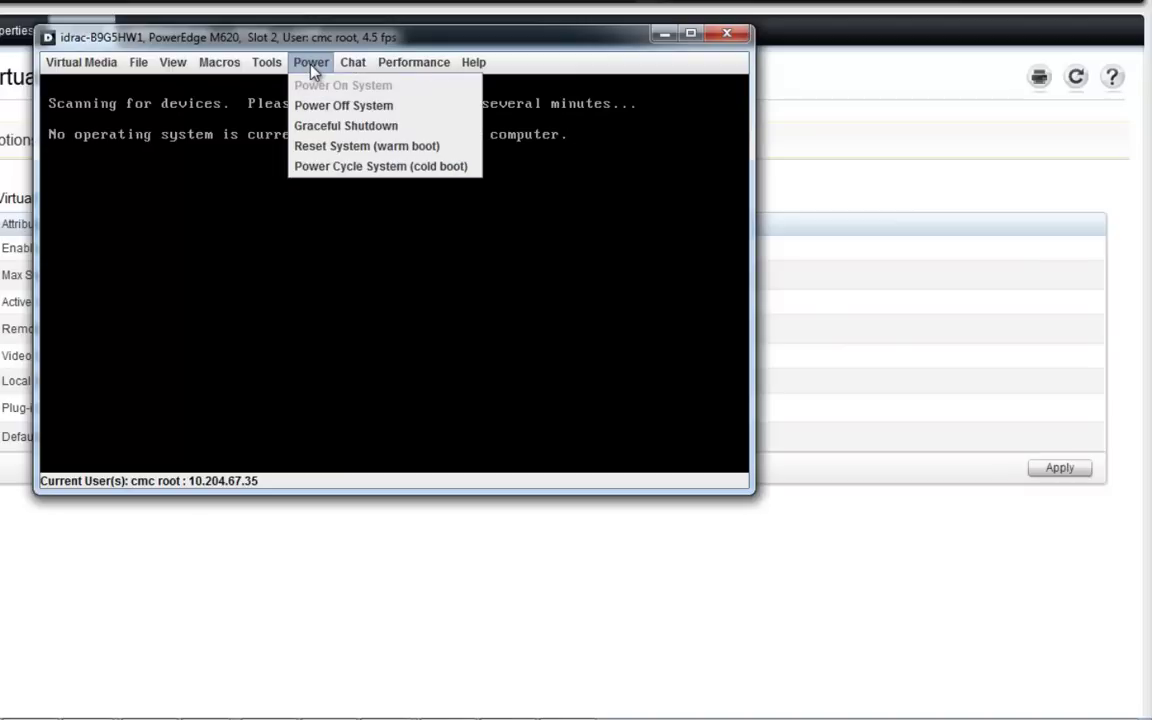
left_click(322, 170)
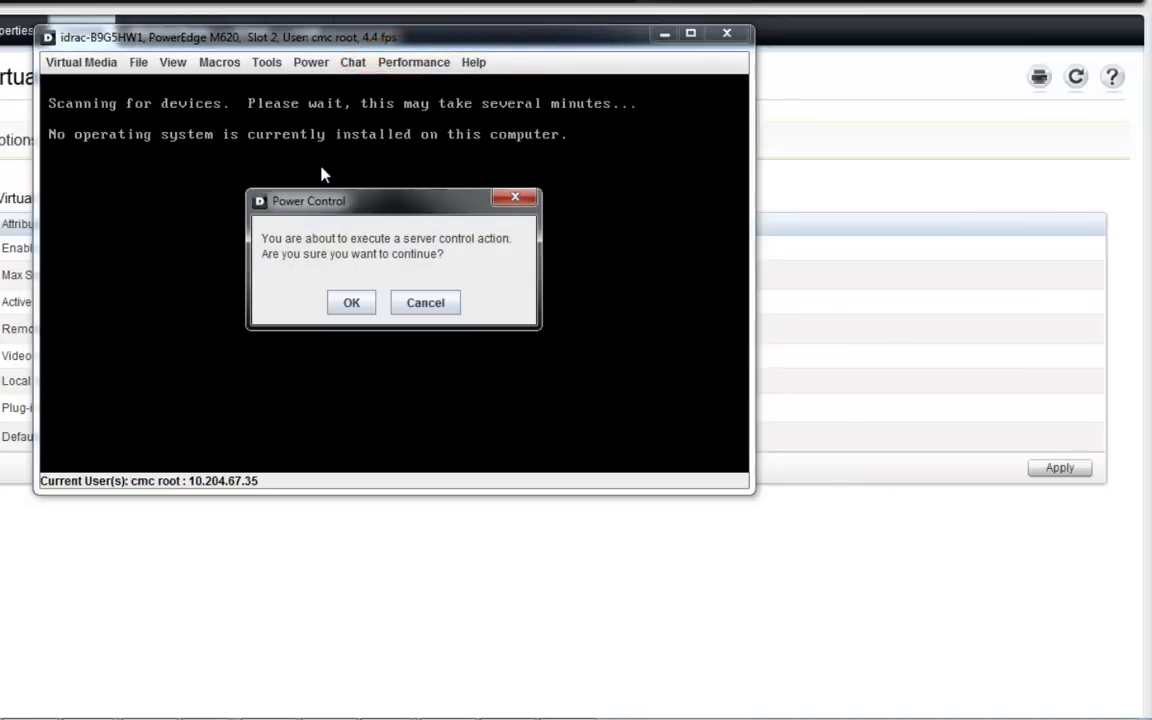
left_click(350, 305)
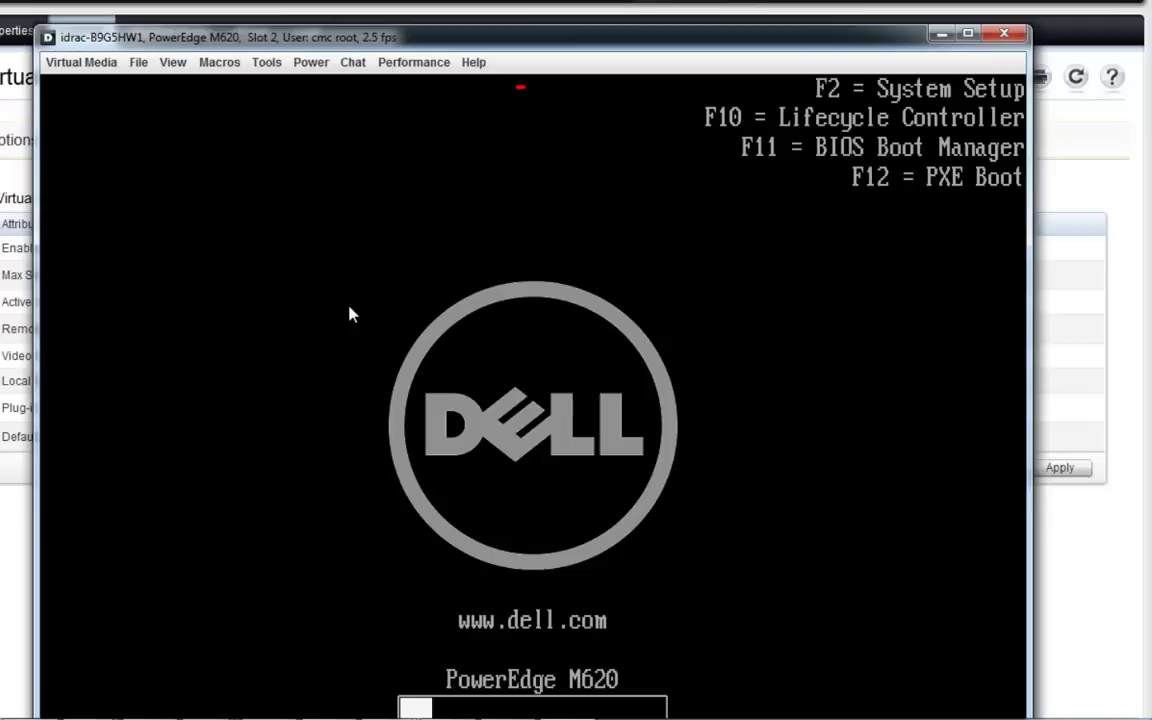
- Enter System Setup with F2 during boot and open Device Settings from the Main Menu
key("F2")
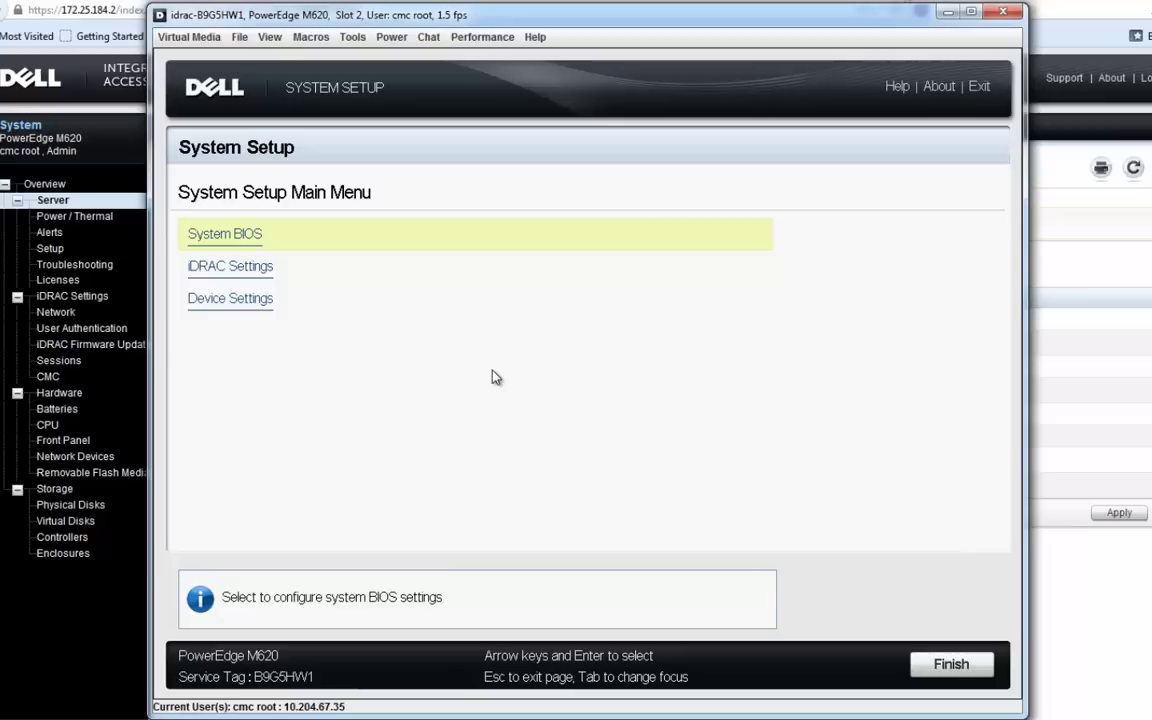
left_click(258, 302)
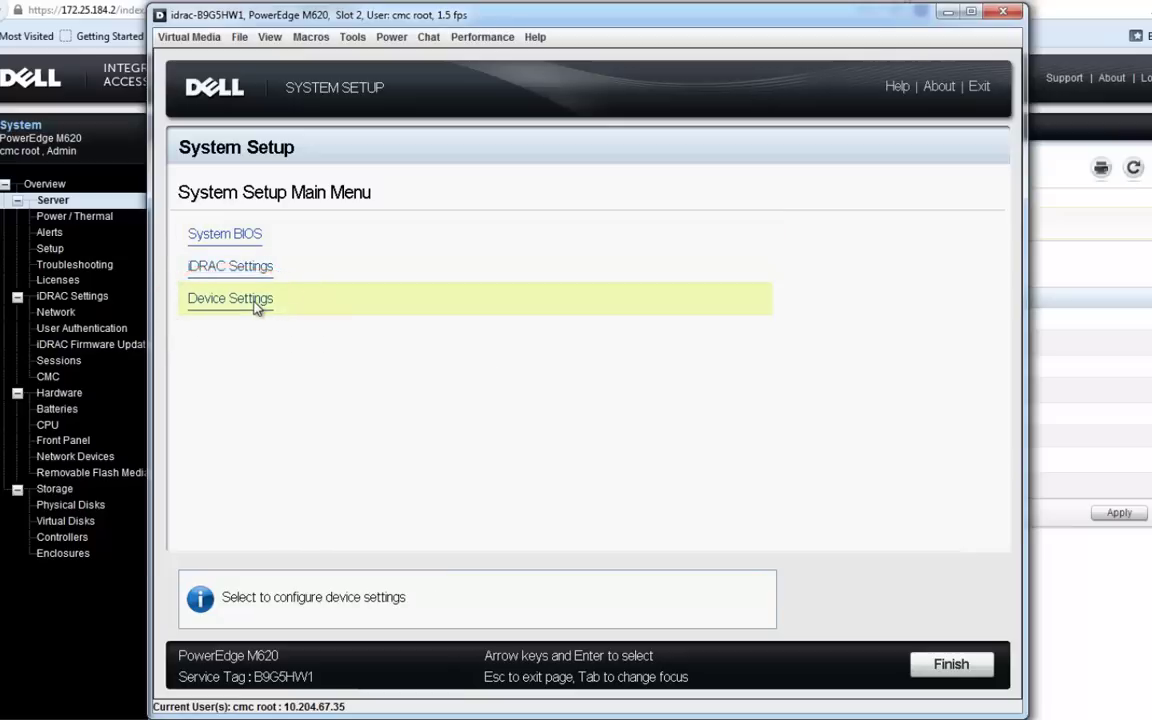
left_click(256, 300)
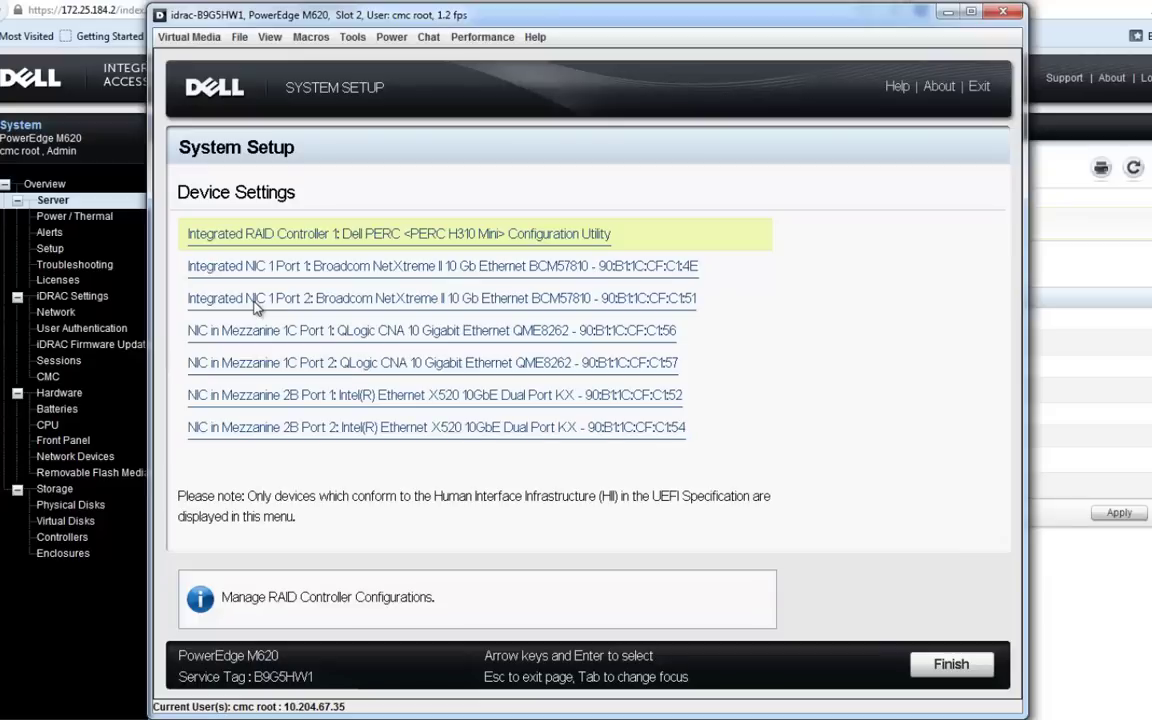
- Move down the list past Integrated NIC 1 Port 2 to the Intel X520 mezzanine 2B Port 1
key("Down")
key("Down")
key("Down")
key("Down")
key("Down")
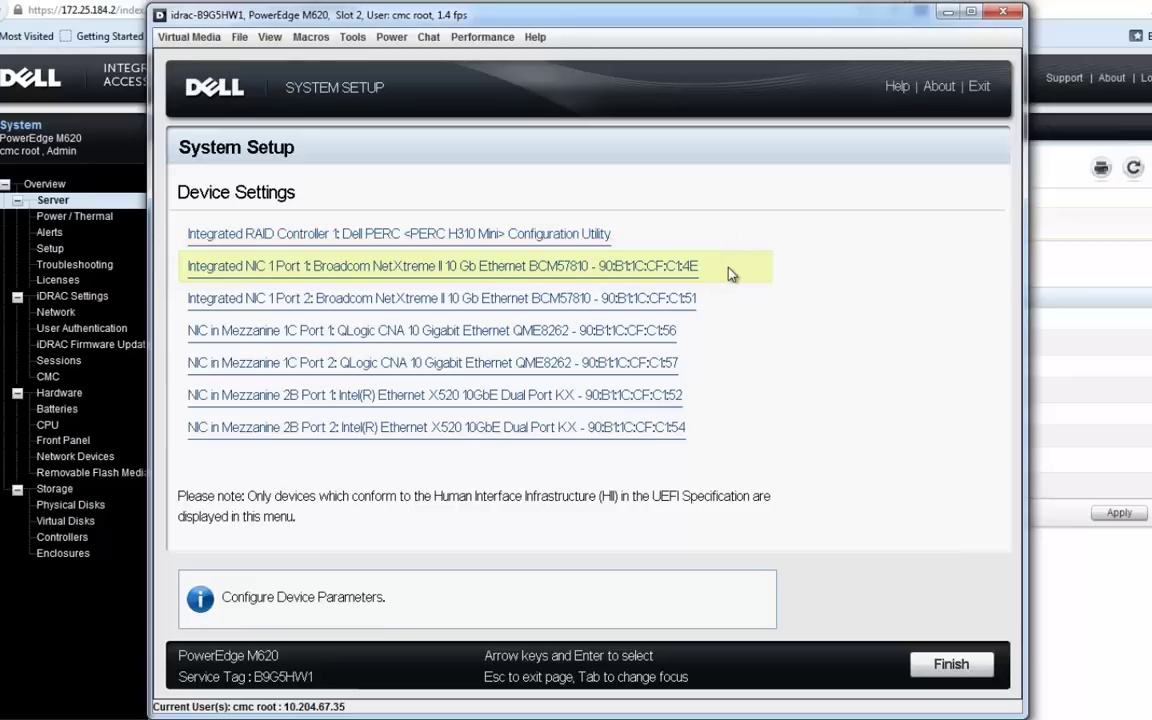
left_click(733, 300)
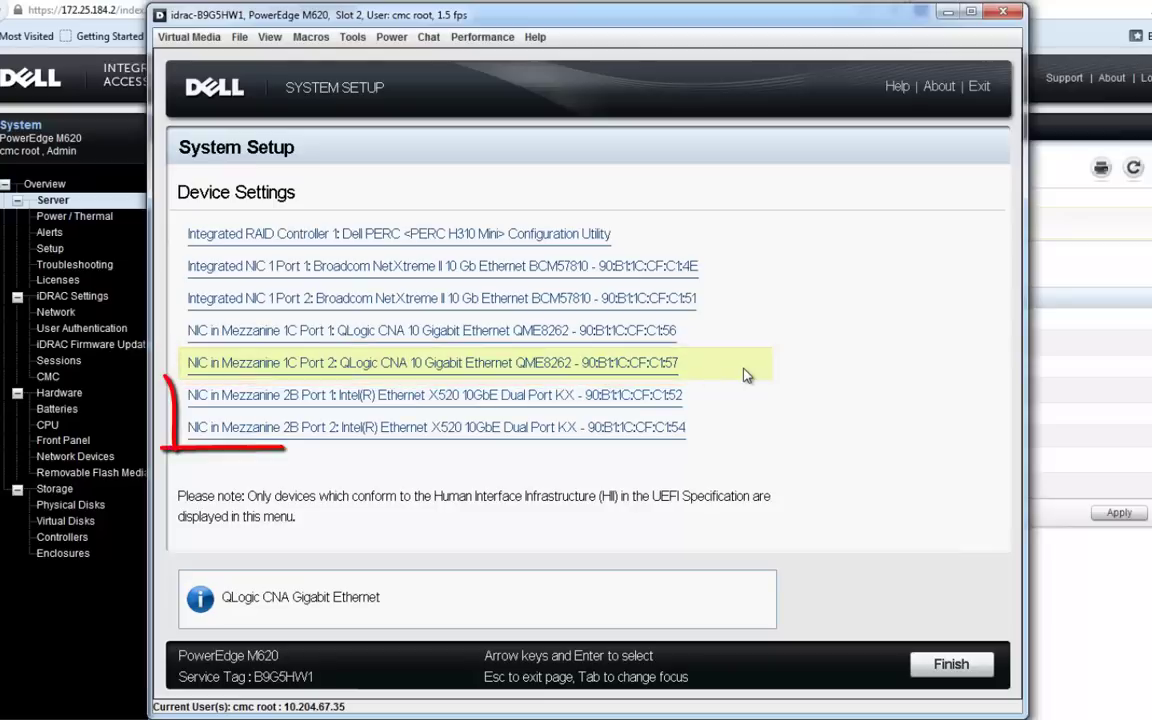
key("Down")
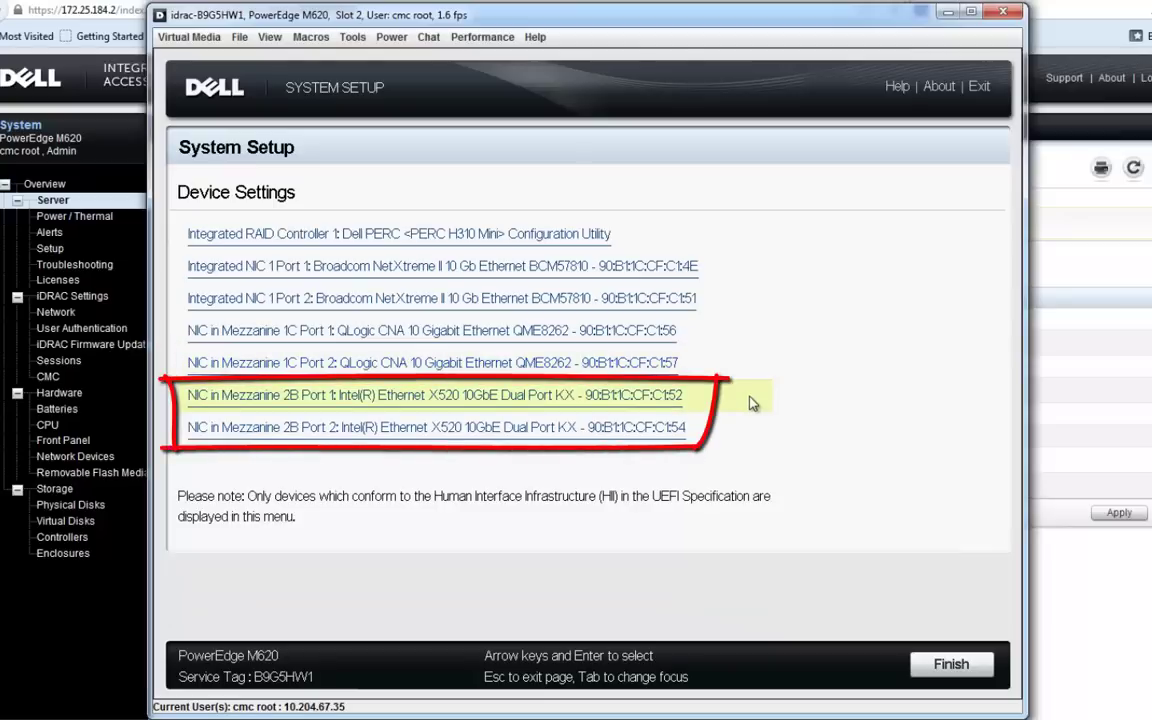
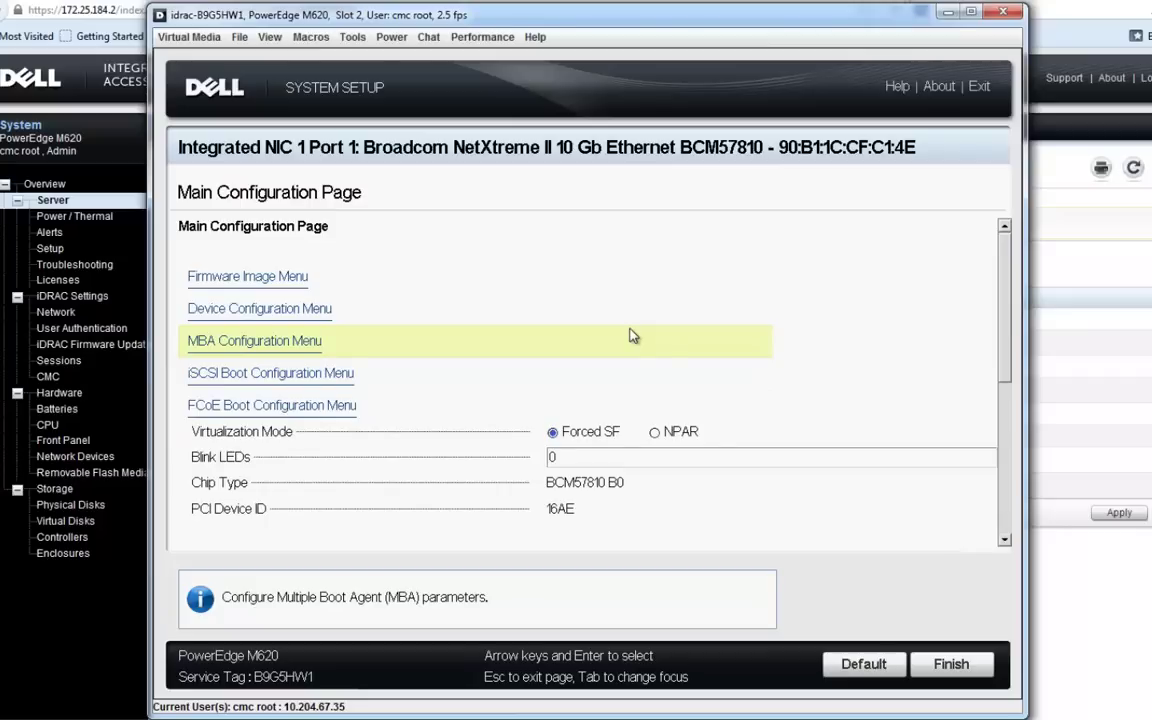
- Switch the Broadcom port's Virtualization Mode to NPAR and open NIC Partitioning Configuration
left_click(653, 431)
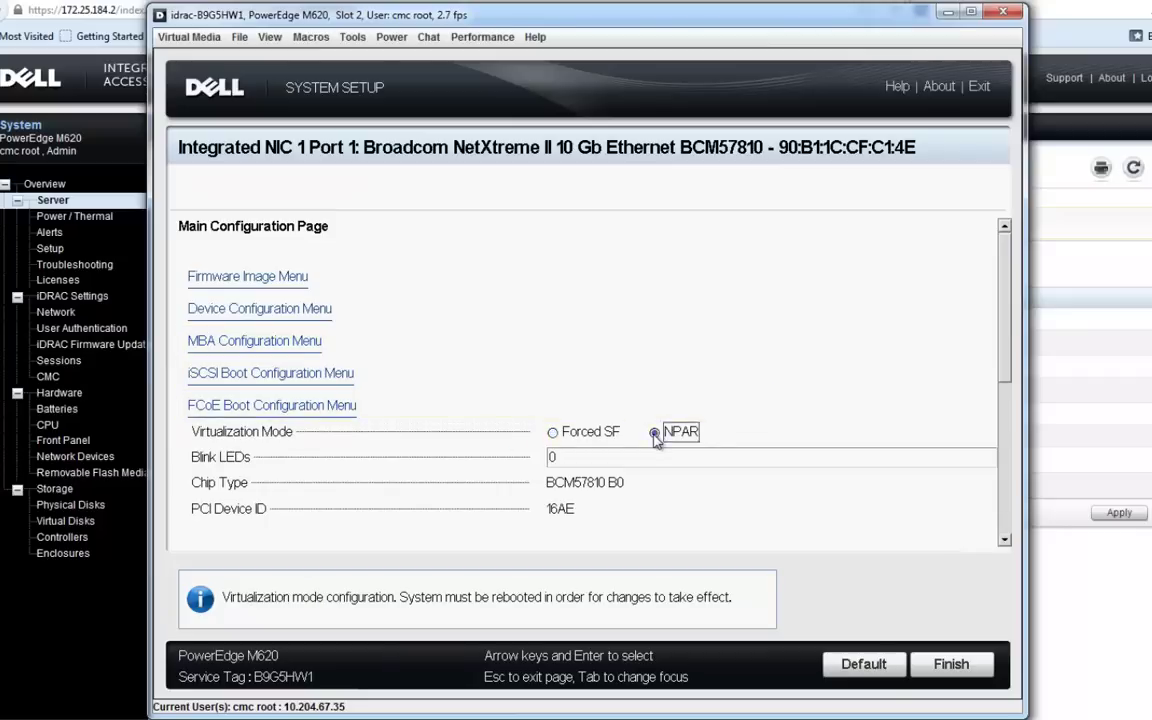
left_click(591, 442)
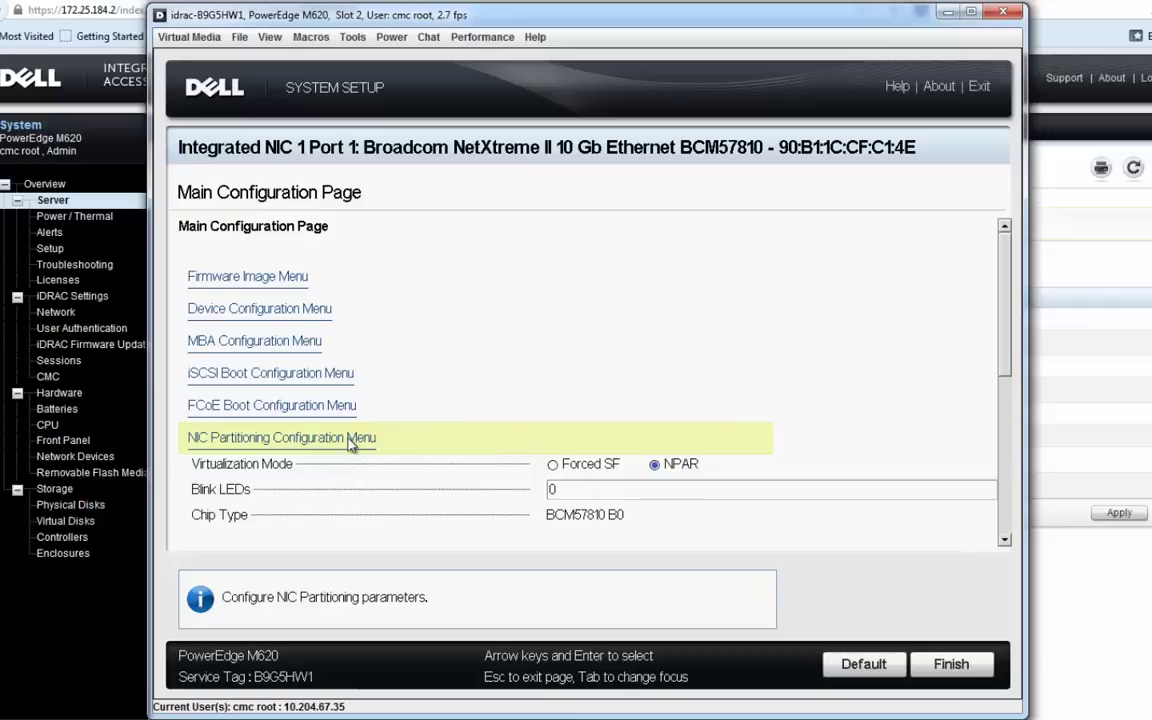
left_click(349, 443)
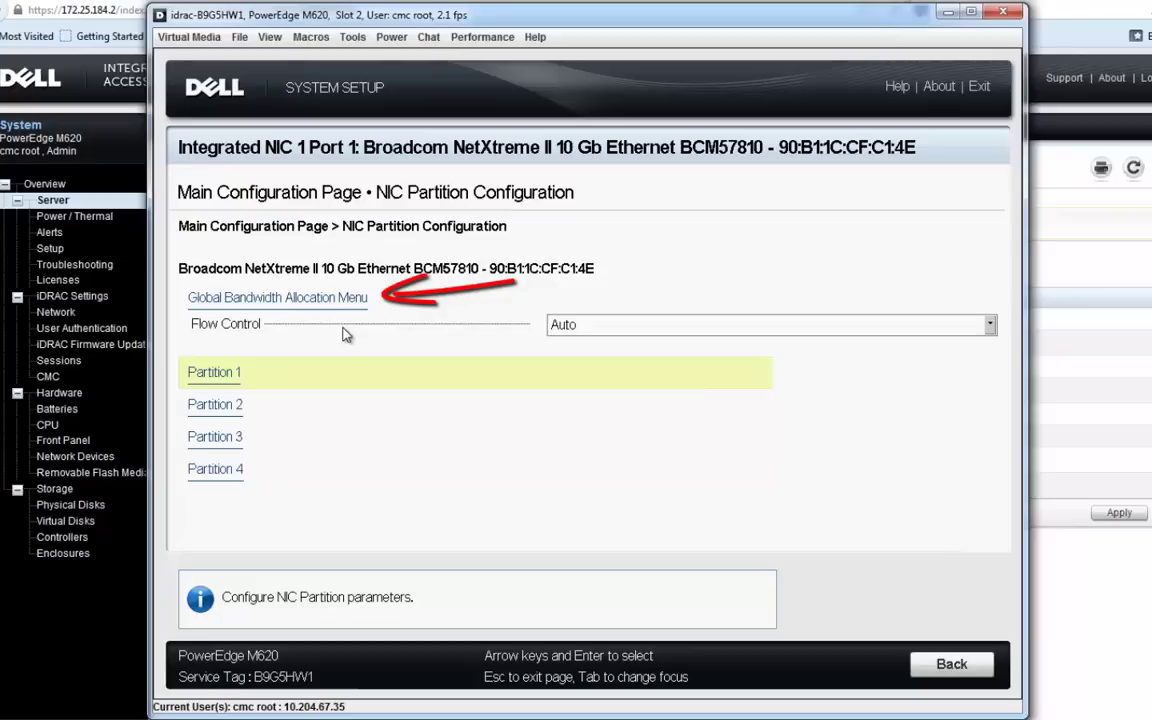
- Check Partitions 1, 2, 3 and 4 in turn, confirming Ethernet Protocol is Enabled on each
left_click(214, 373)
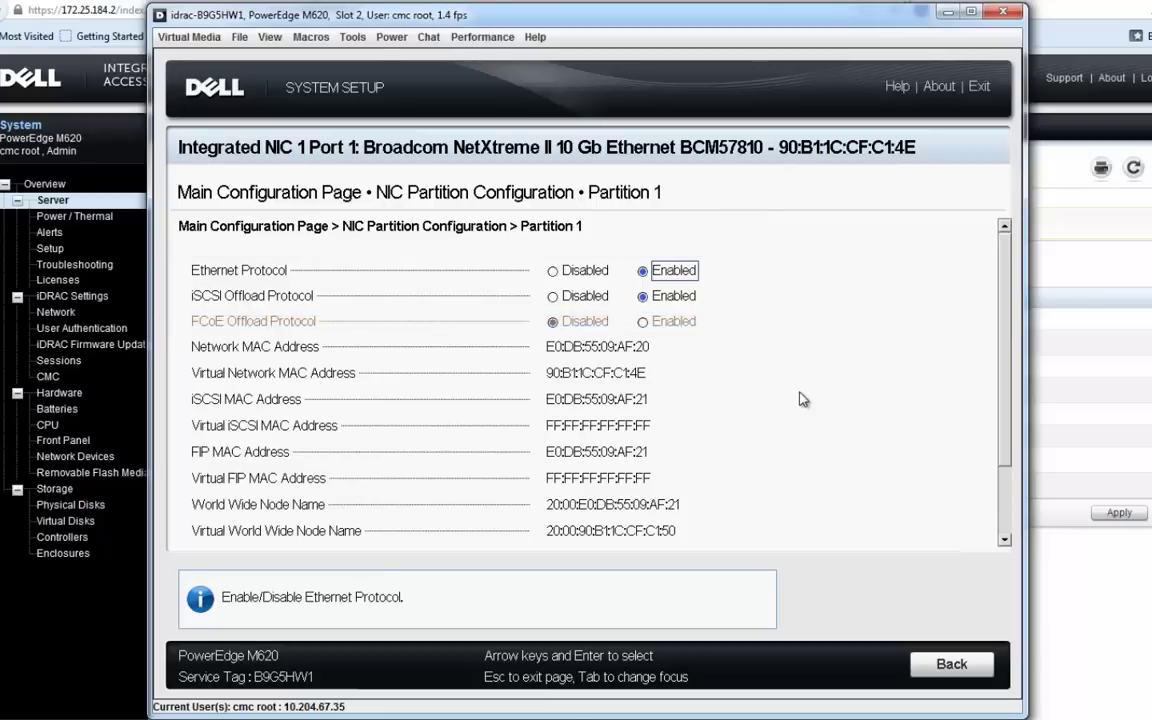
left_click(946, 664)
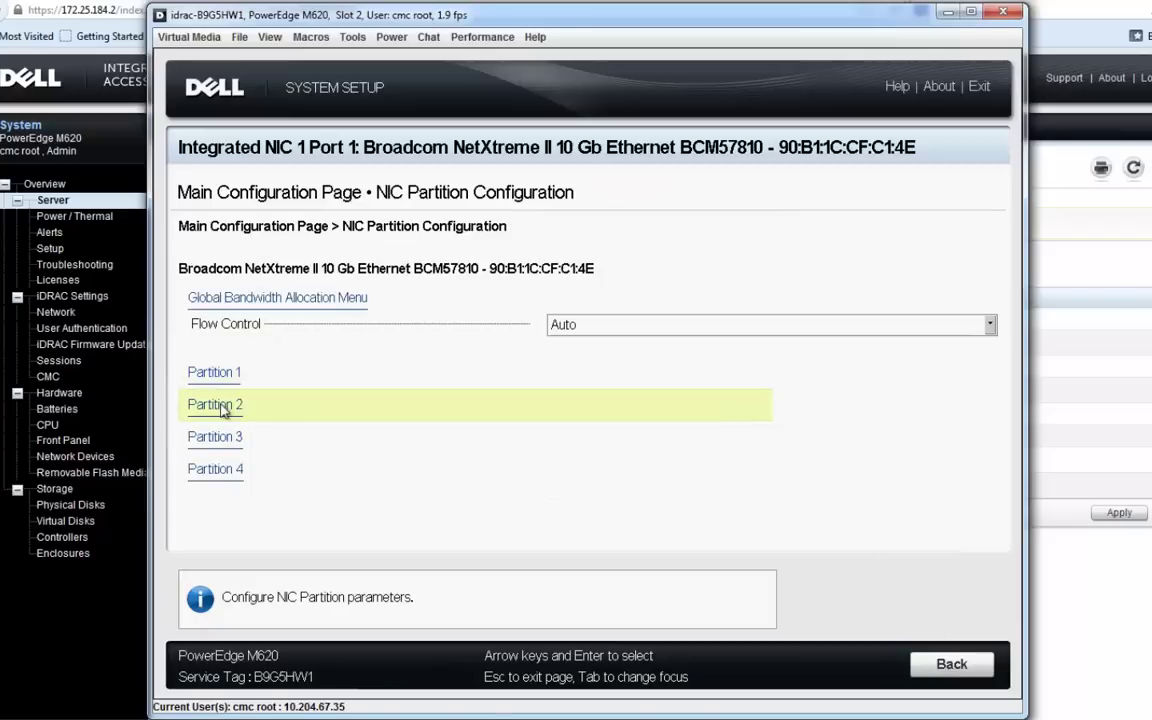
left_click(216, 405)
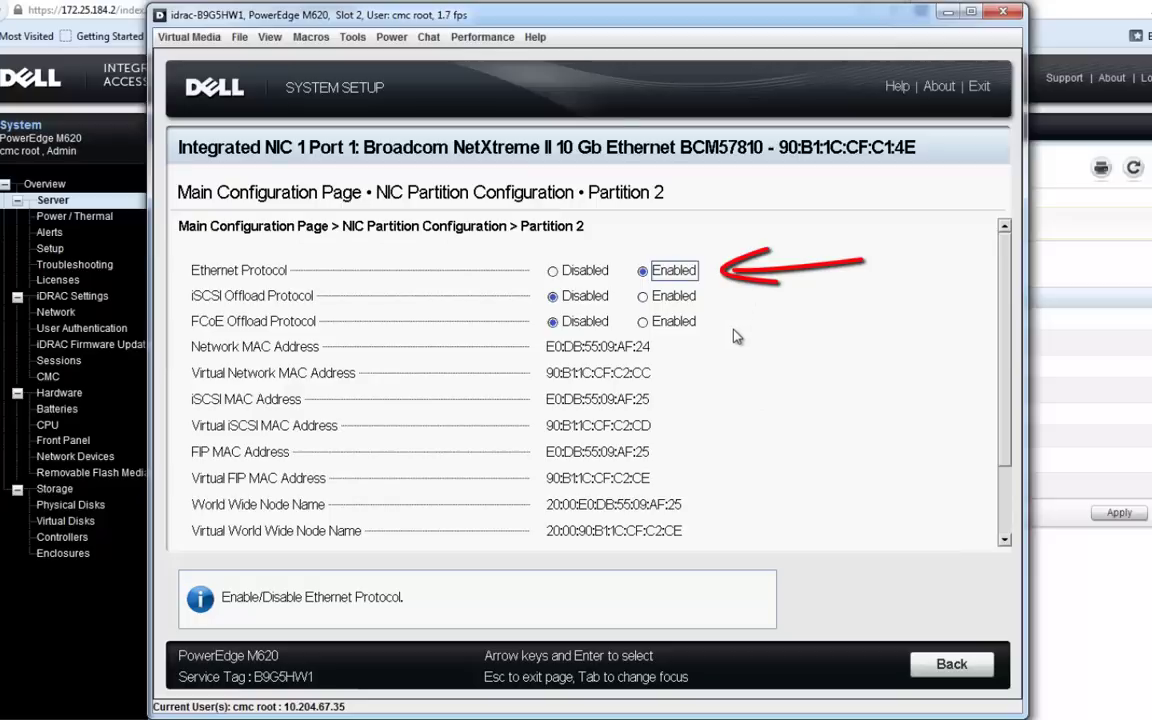
left_click(950, 673)
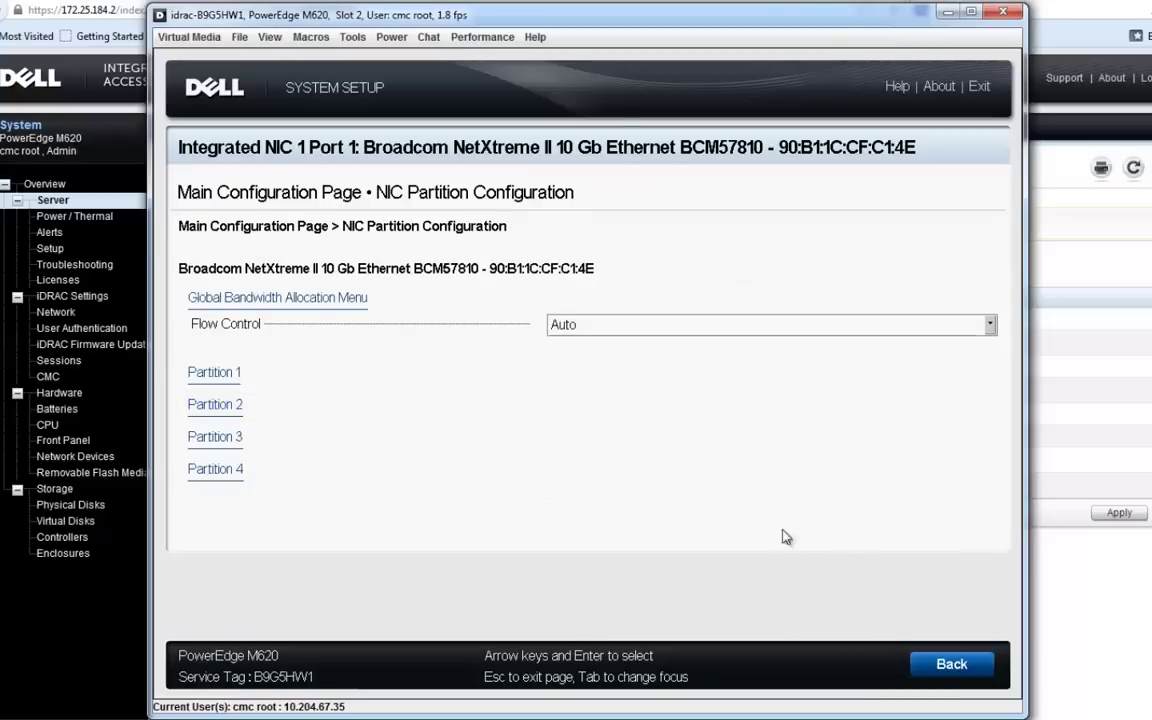
left_click(232, 440)
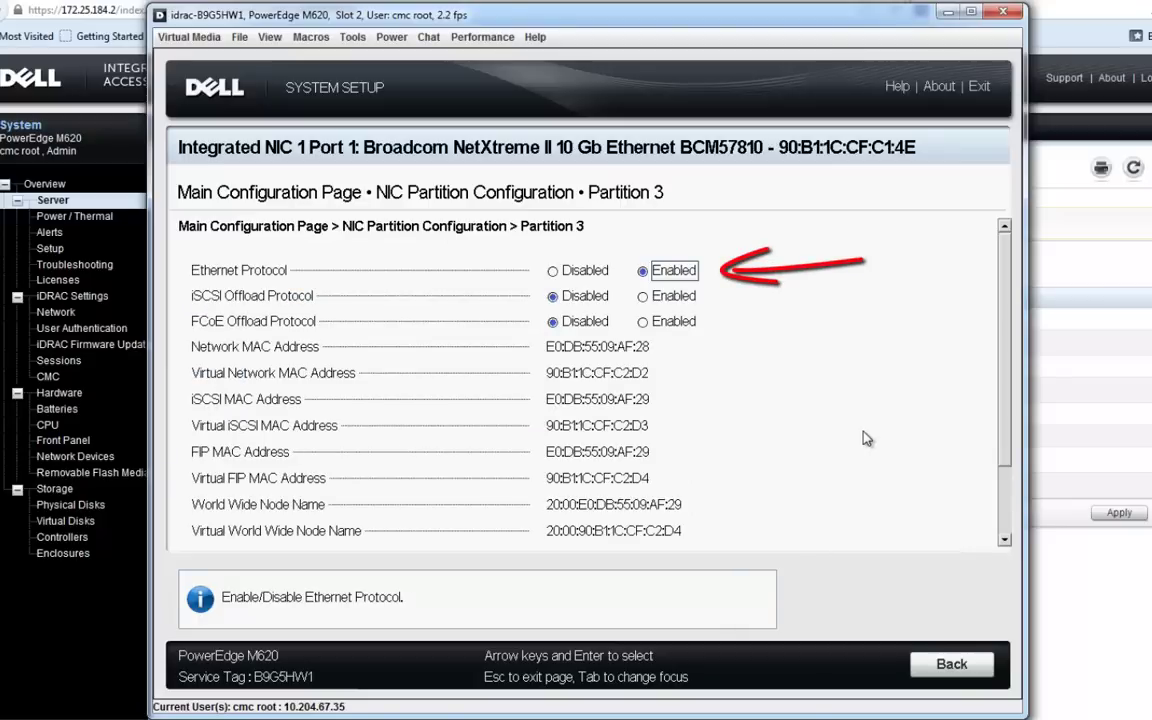
left_click(952, 669)
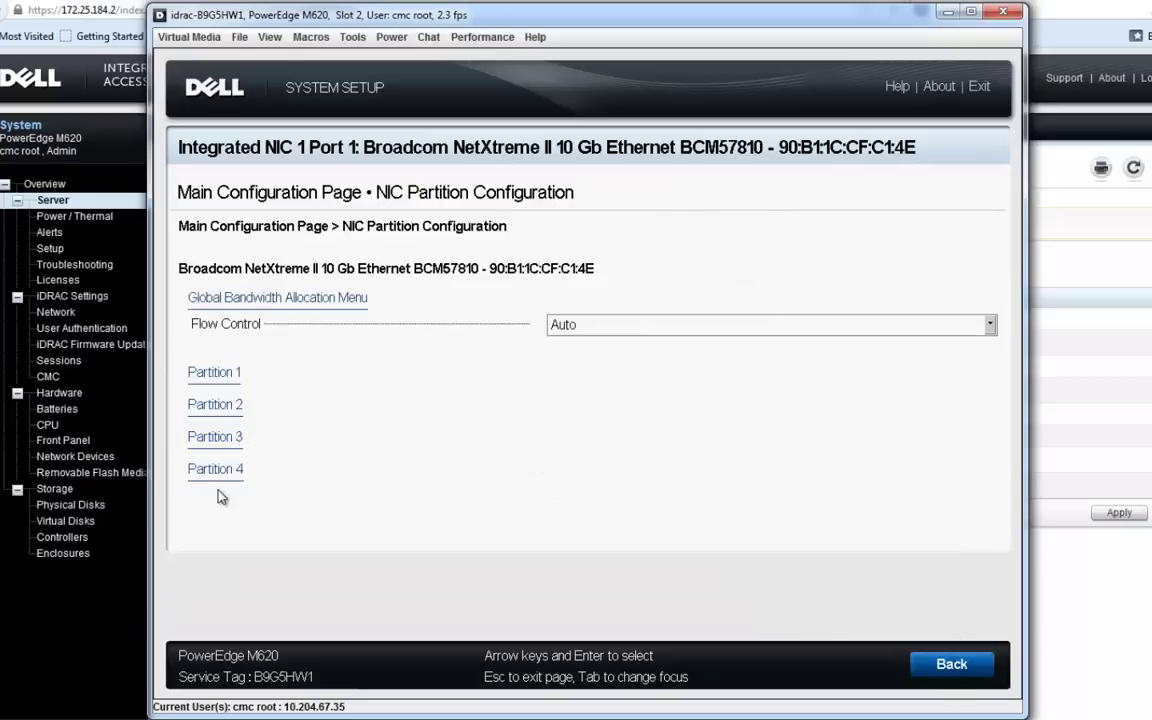
left_click(222, 477)
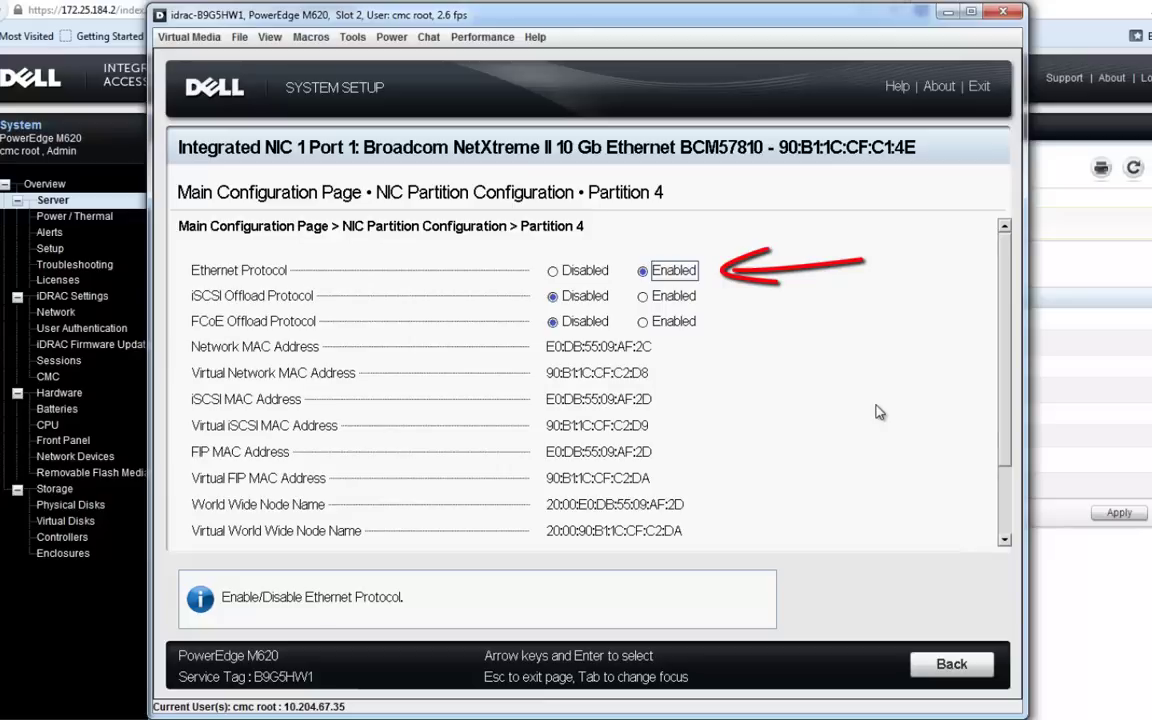
left_click(952, 665)
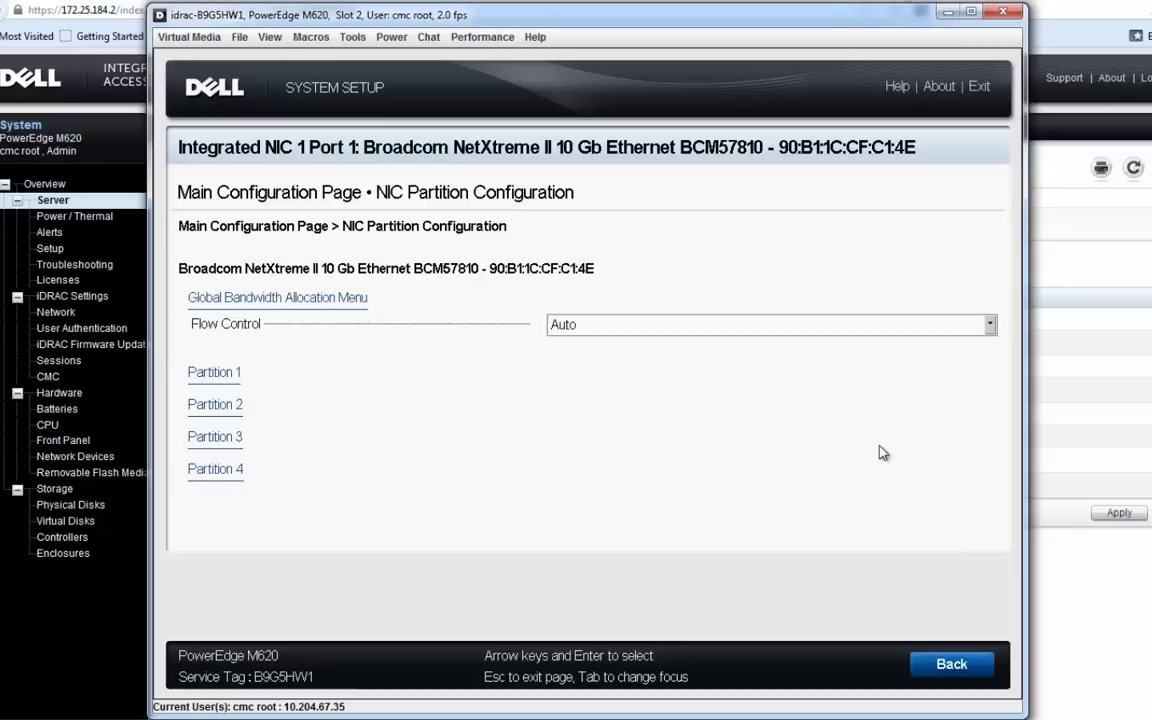
- In Global Bandwidth Allocation, enter relative weights 50, 30, 10 and 10 for Partitions 1–4
left_click(341, 305)
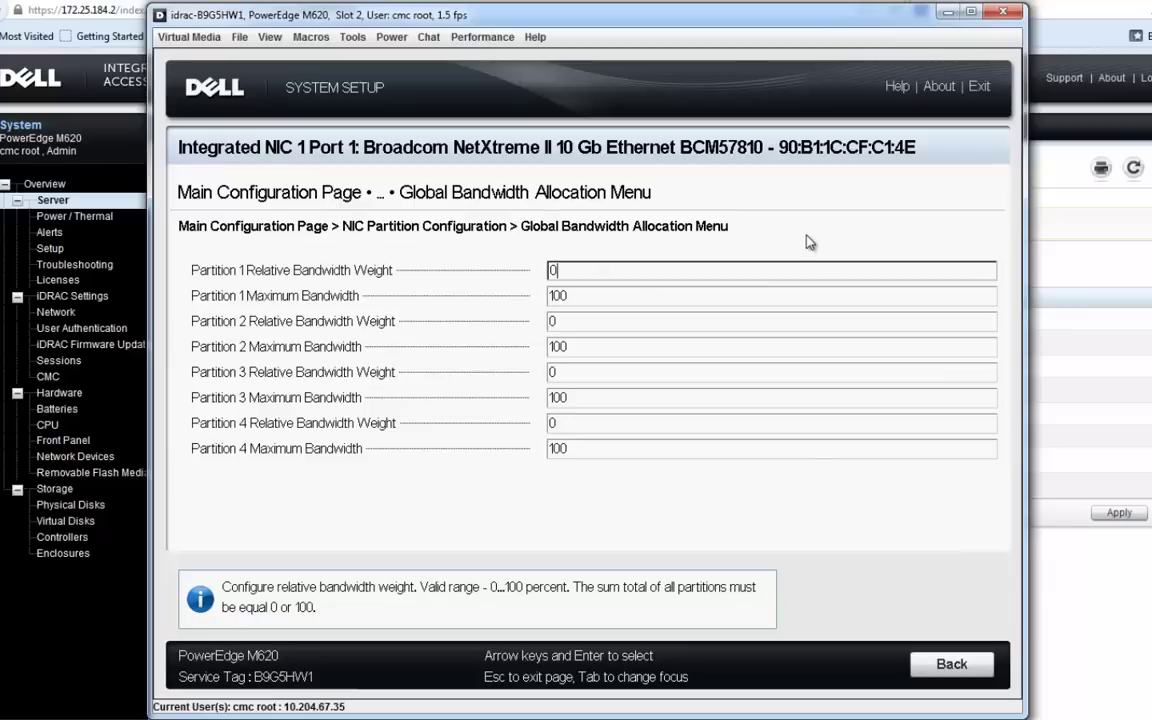
key("BackSpace")
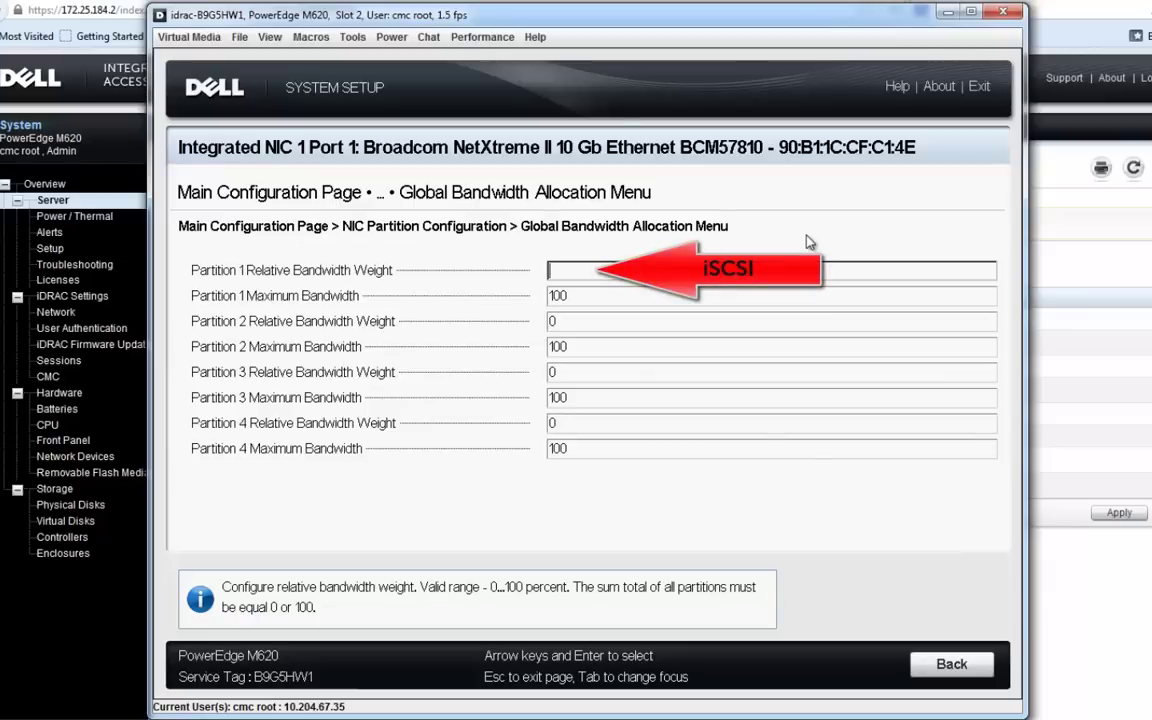
type("50")
left_click(658, 325)
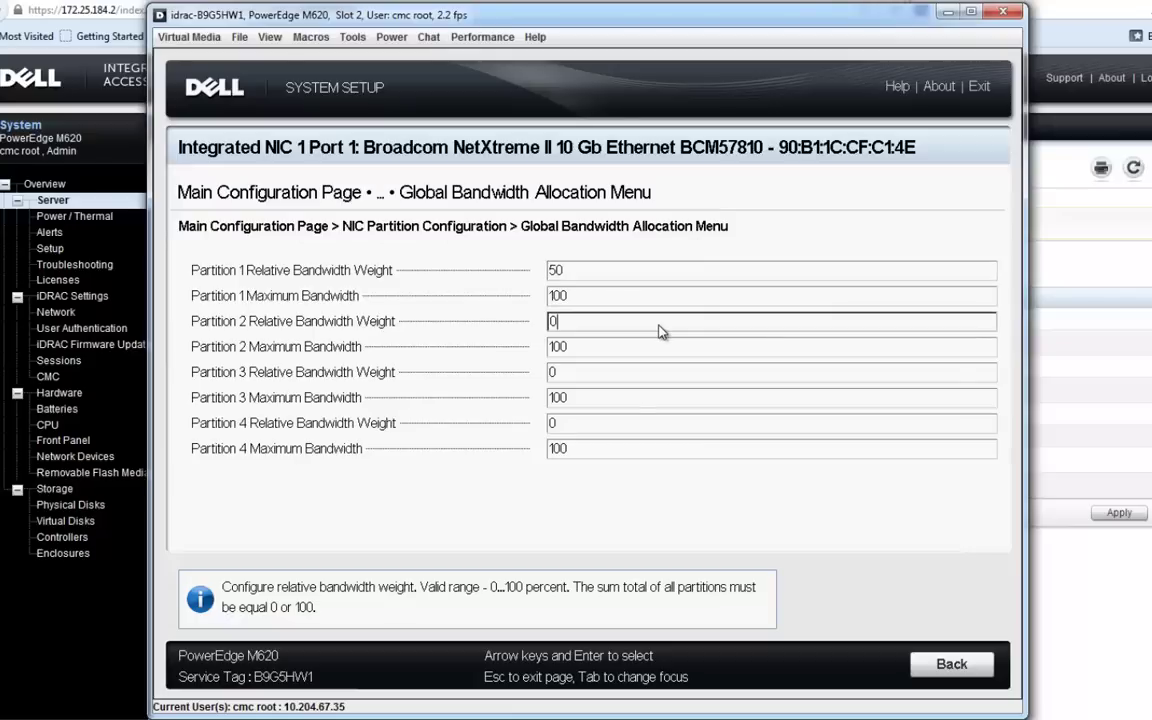
key("BackSpace")
type("30")
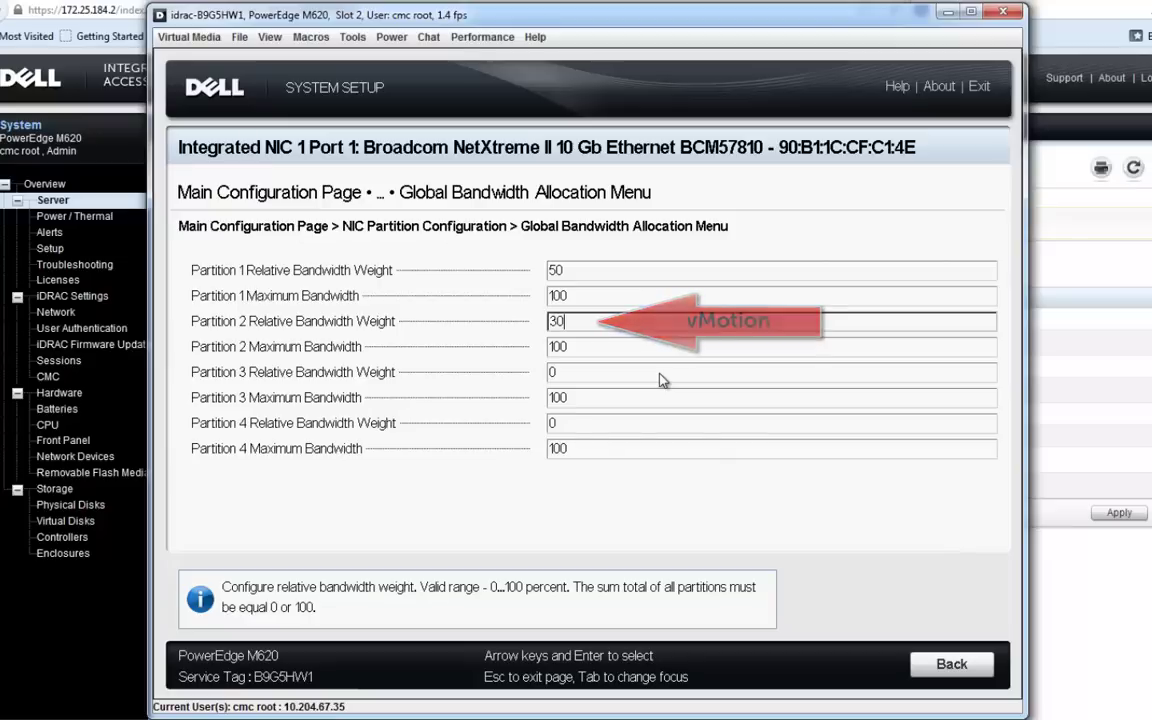
key("Down")
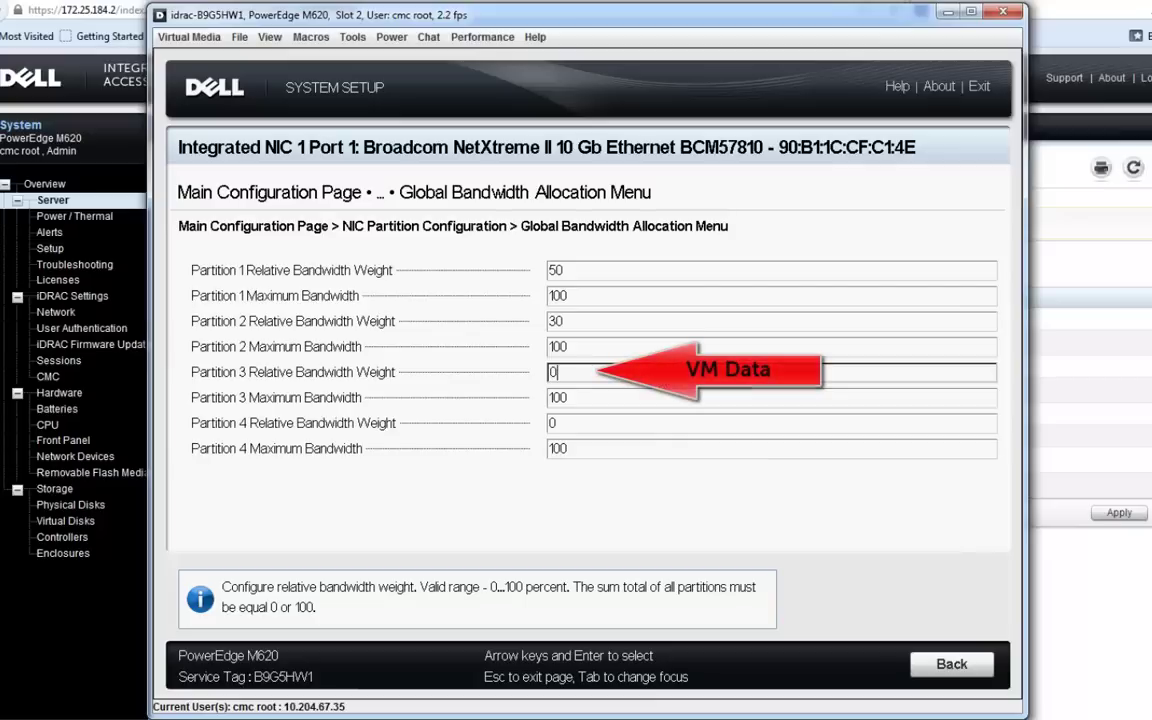
key("BackSpace")
type("10")
left_click(638, 426)
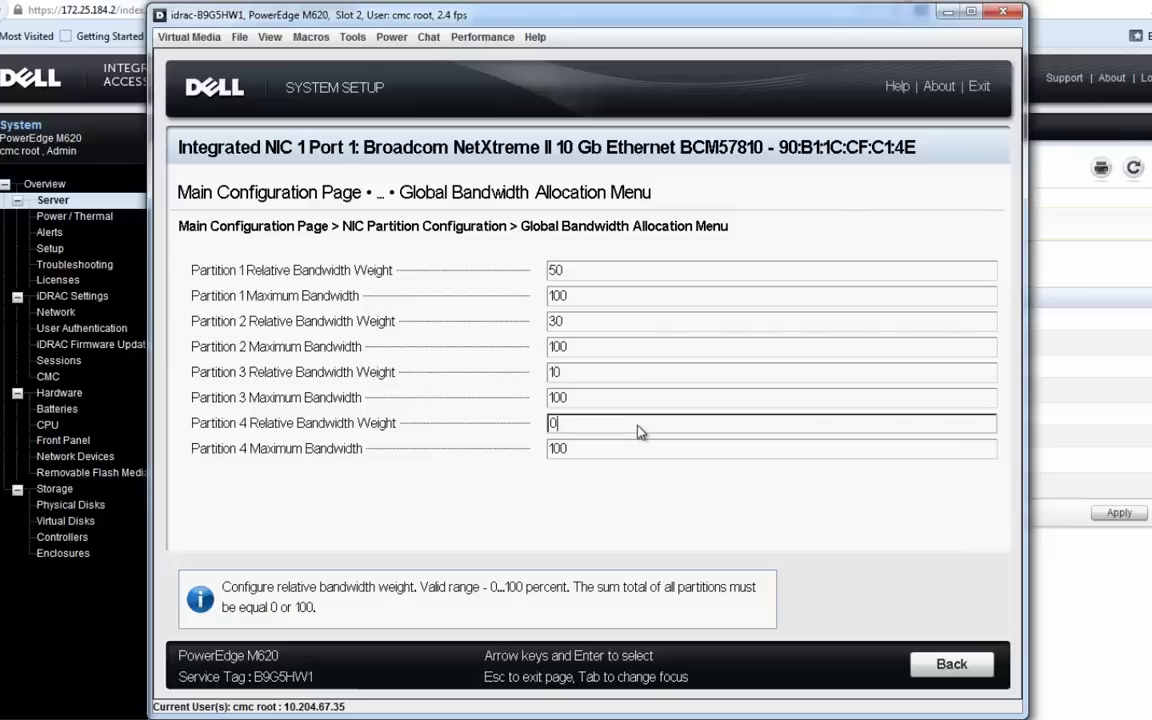
key("BackSpace")
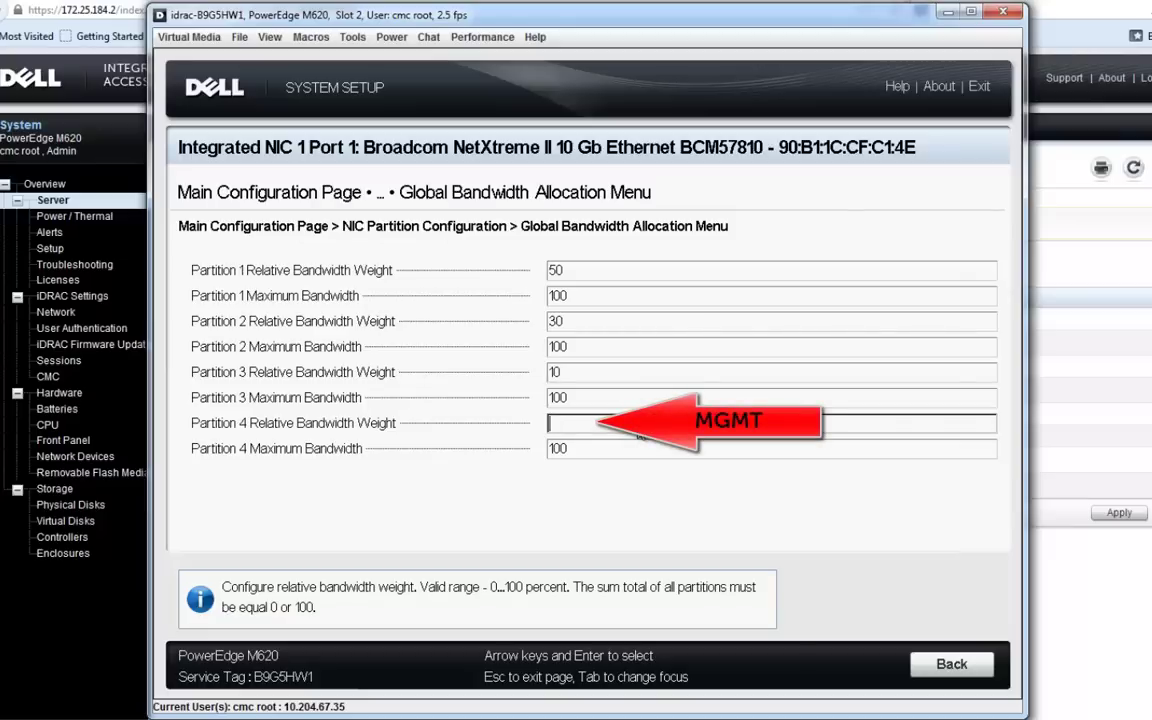
type("10")
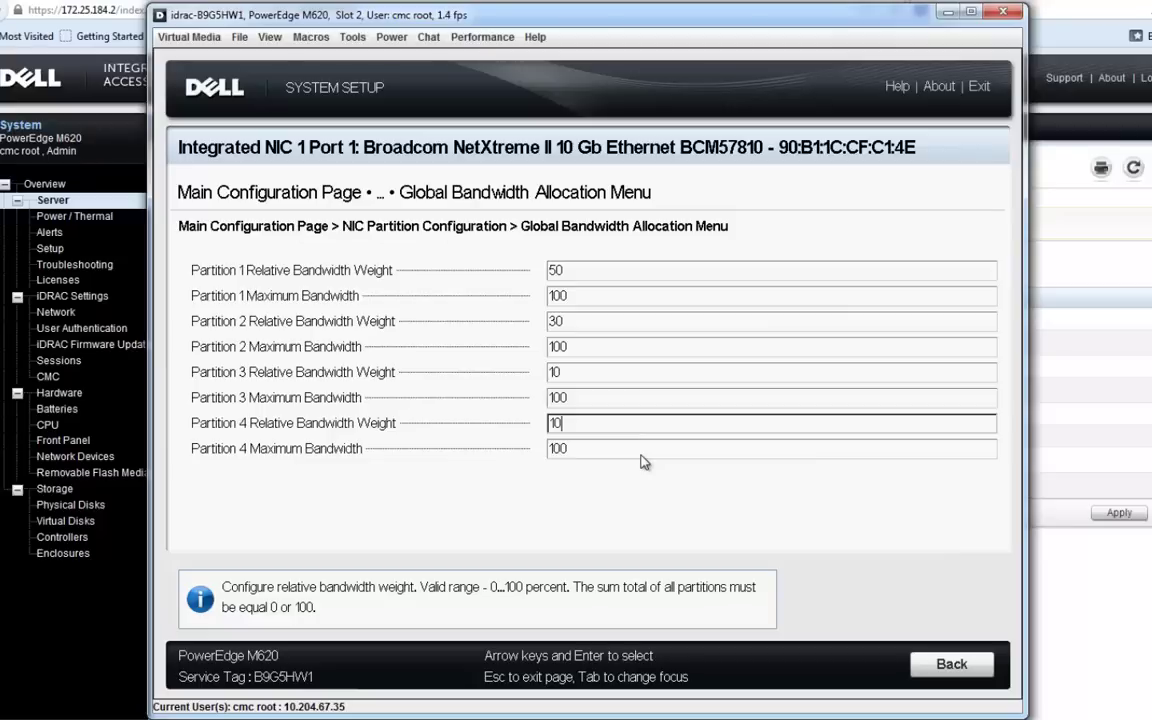
- Finish the Broadcom Port 1 configuration, save the NPAR changes and acknowledge the success message
left_click(953, 660)
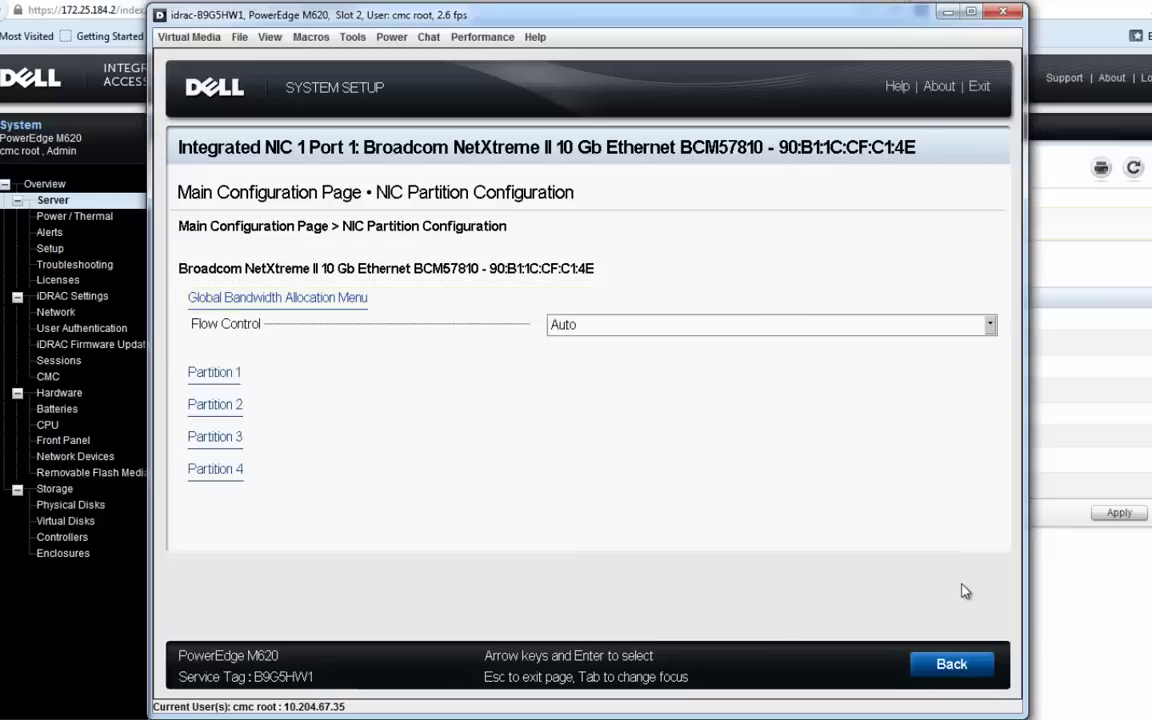
left_click(946, 677)
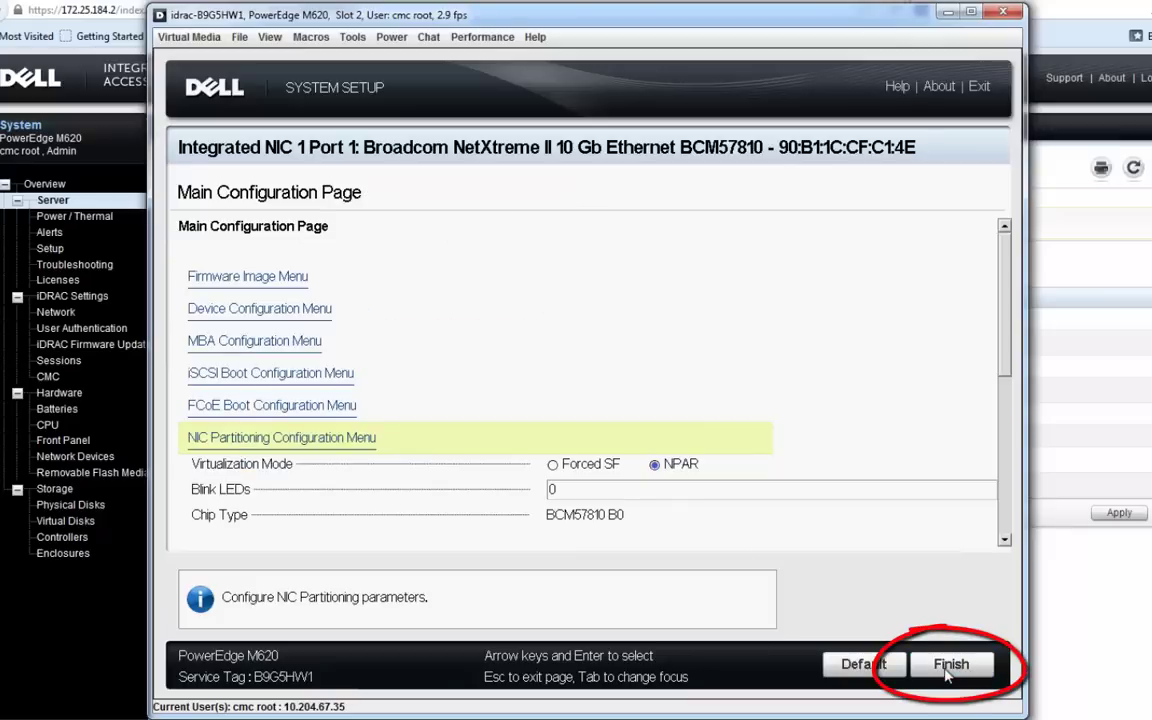
left_click(943, 673)
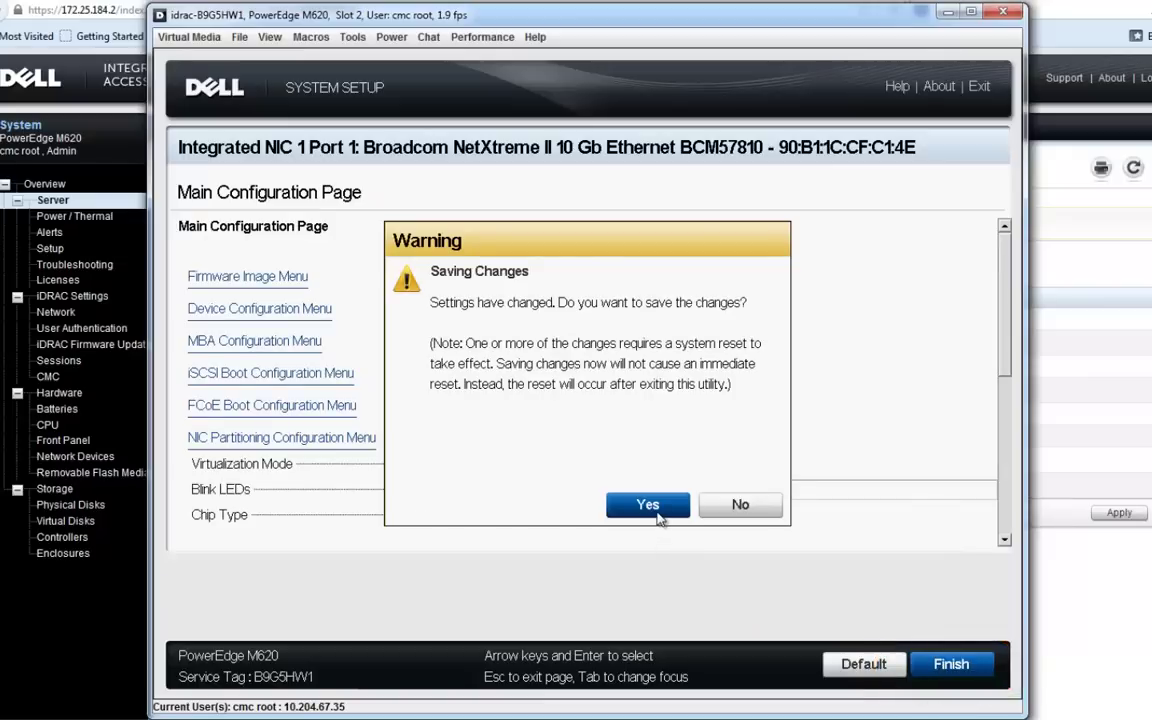
left_click(657, 510)
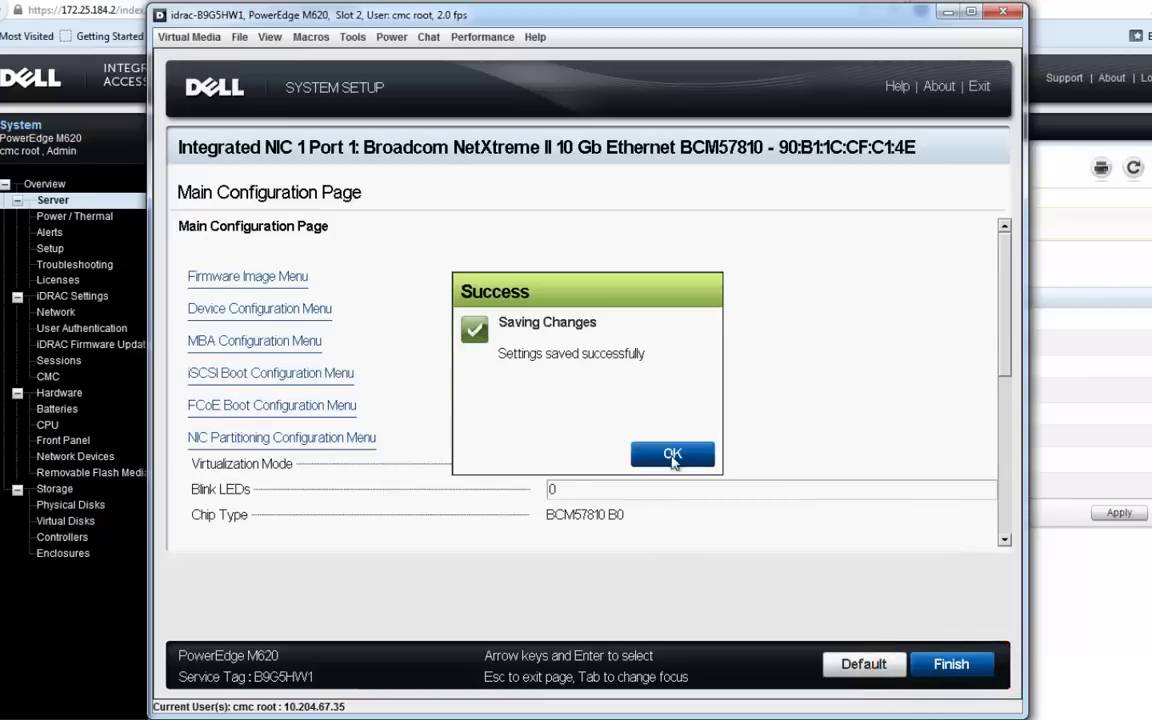
left_click(672, 455)
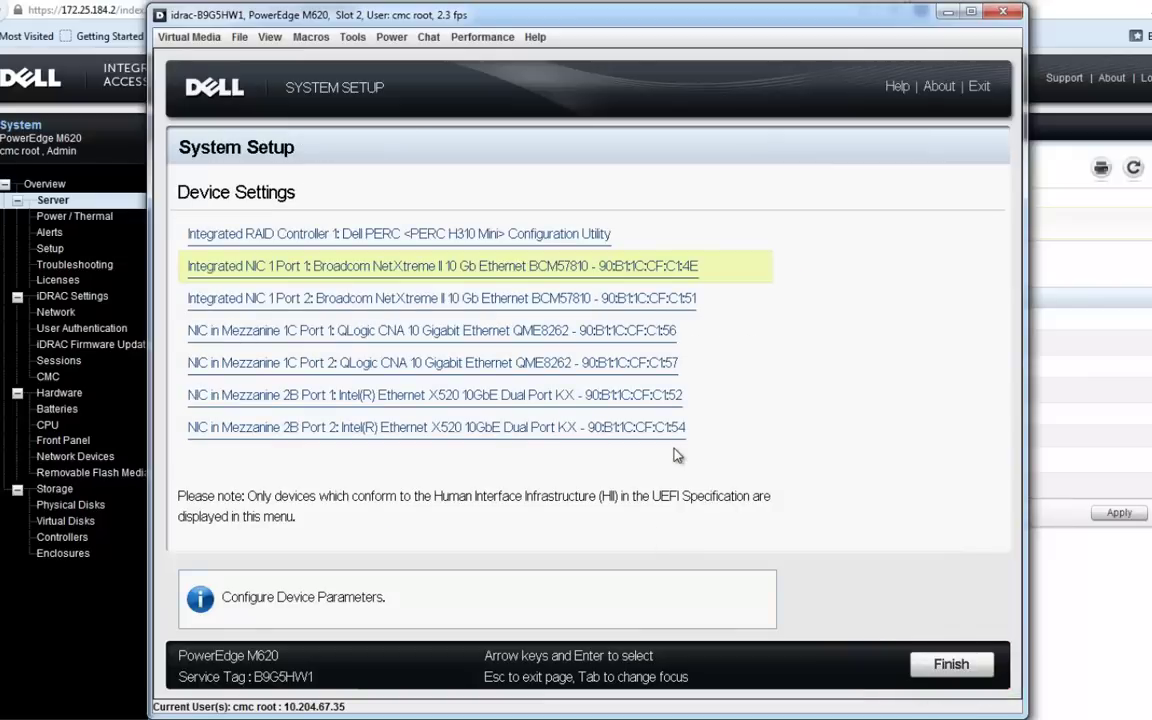
- Open NIC 1 Port 2's partitioning menu and review Ethernet settings on Partitions 1–4
left_click(676, 301)
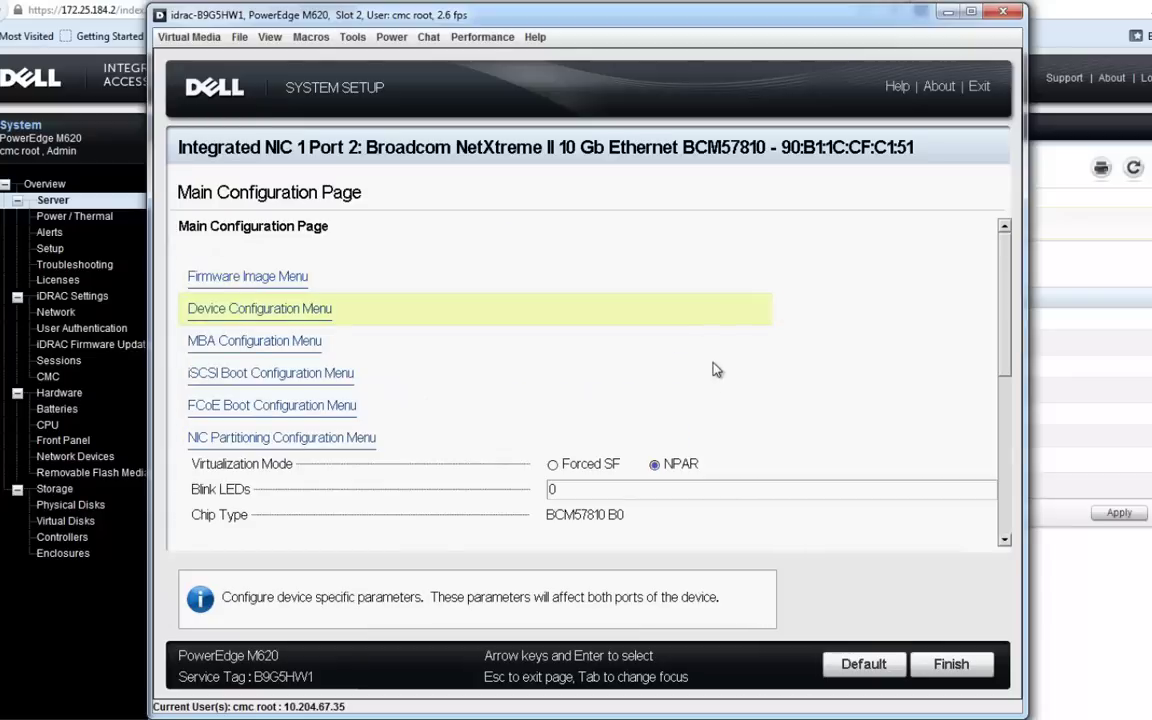
left_click(385, 440)
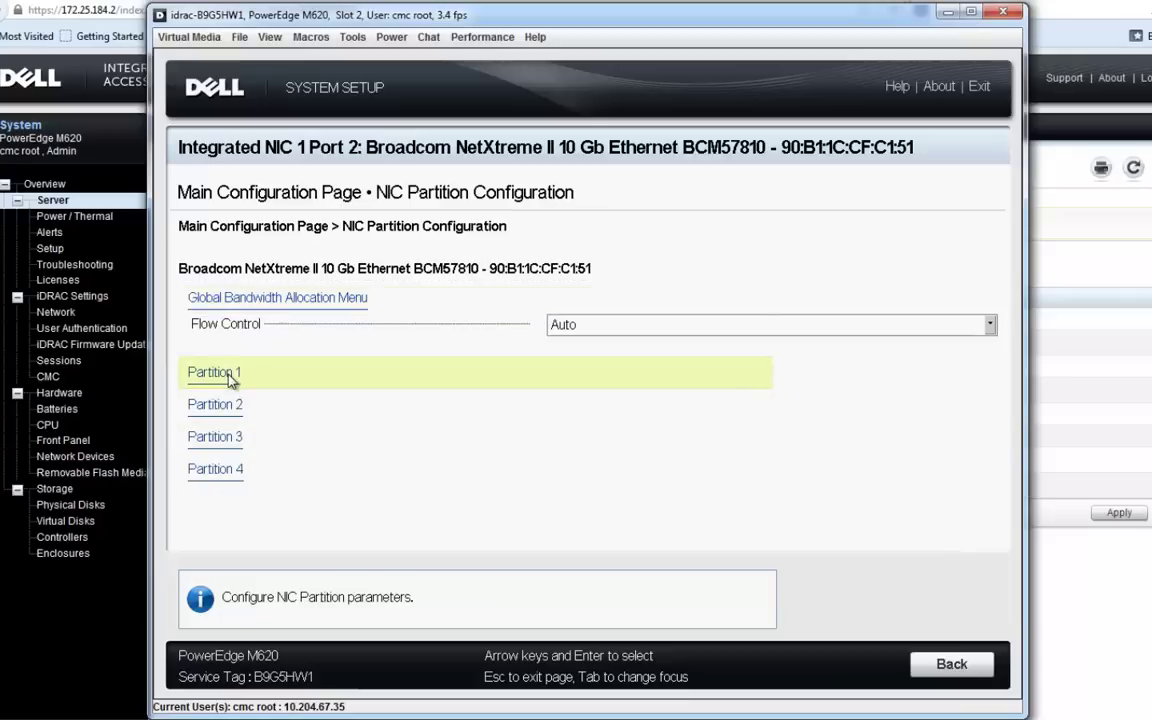
left_click(226, 376)
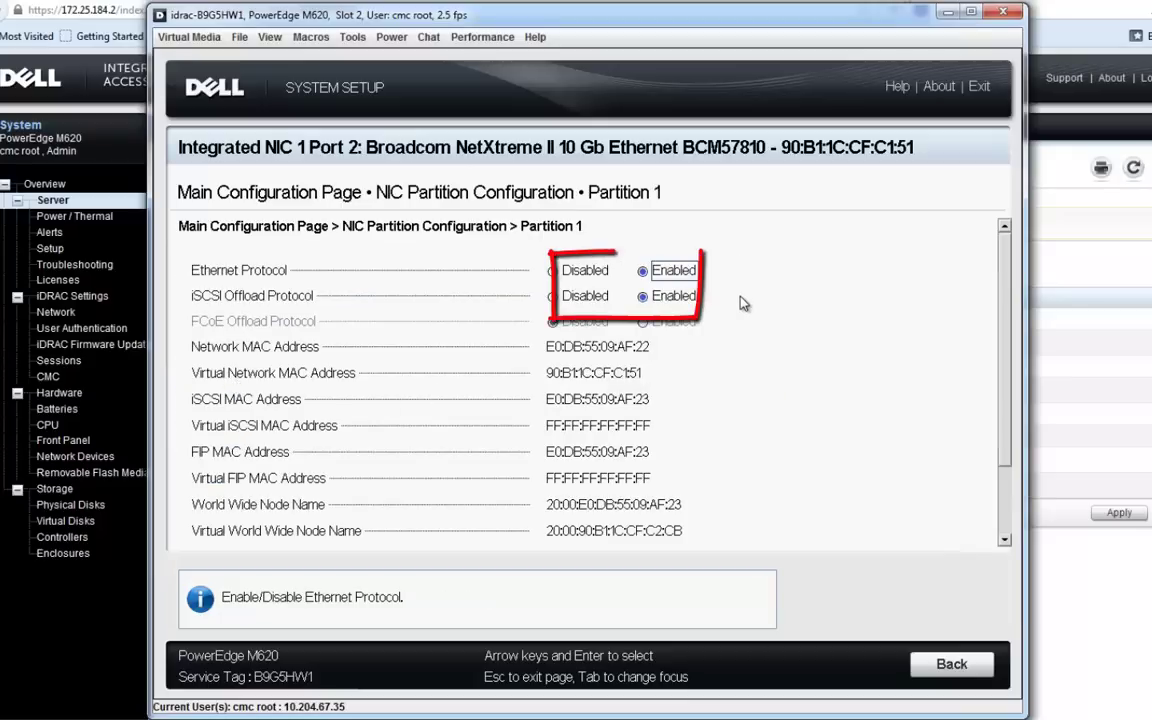
left_click(953, 666)
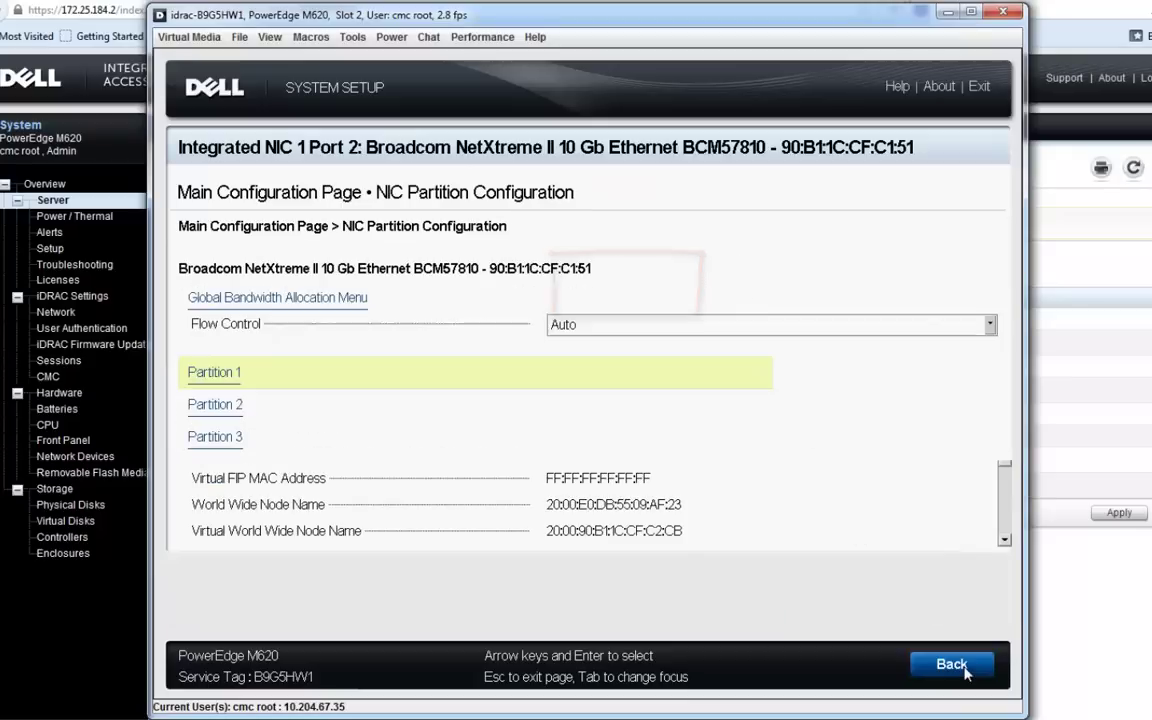
left_click(230, 405)
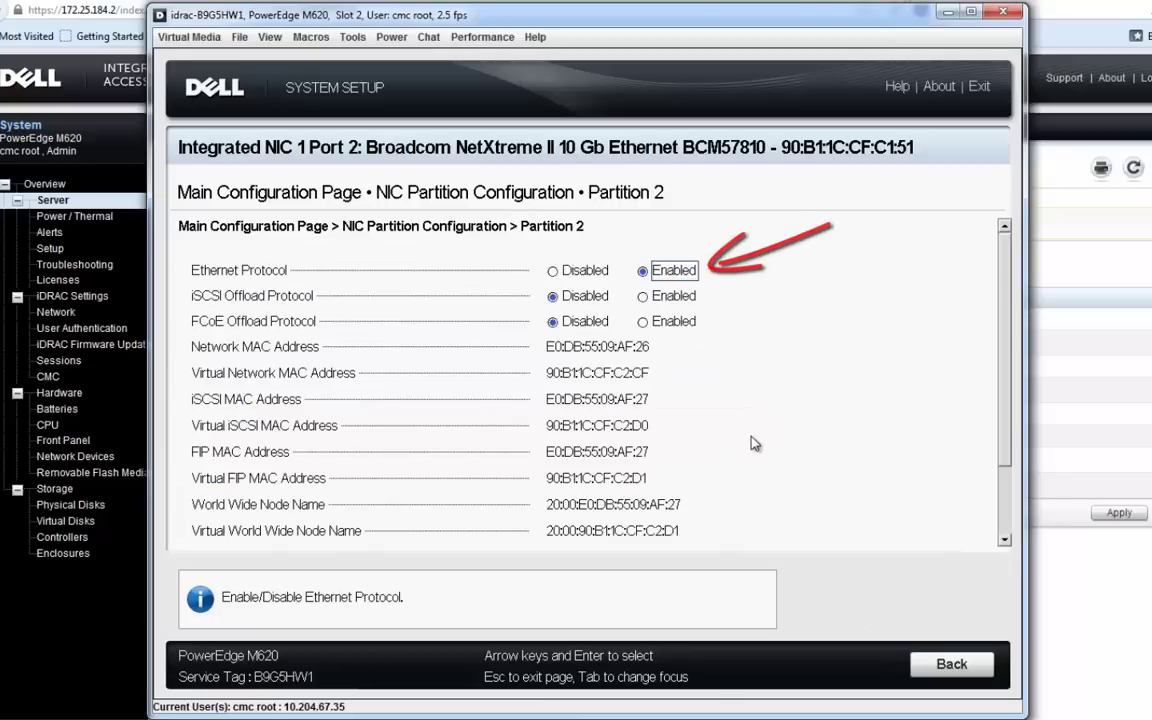
left_click(949, 672)
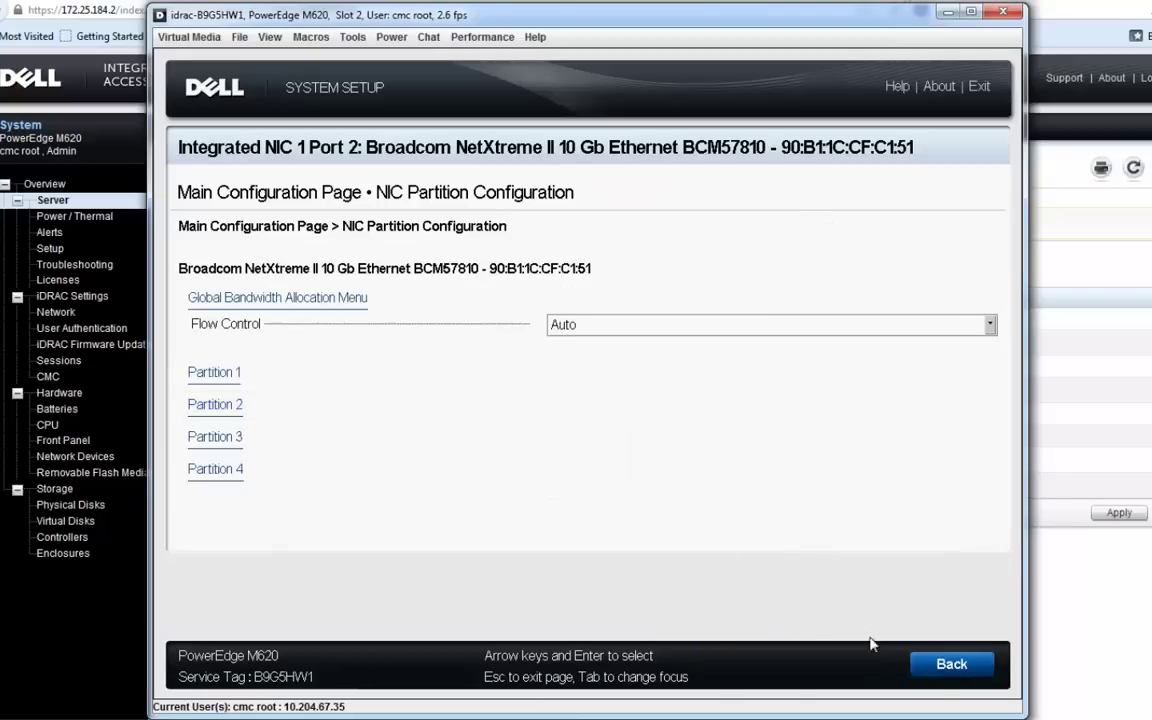
left_click(211, 440)
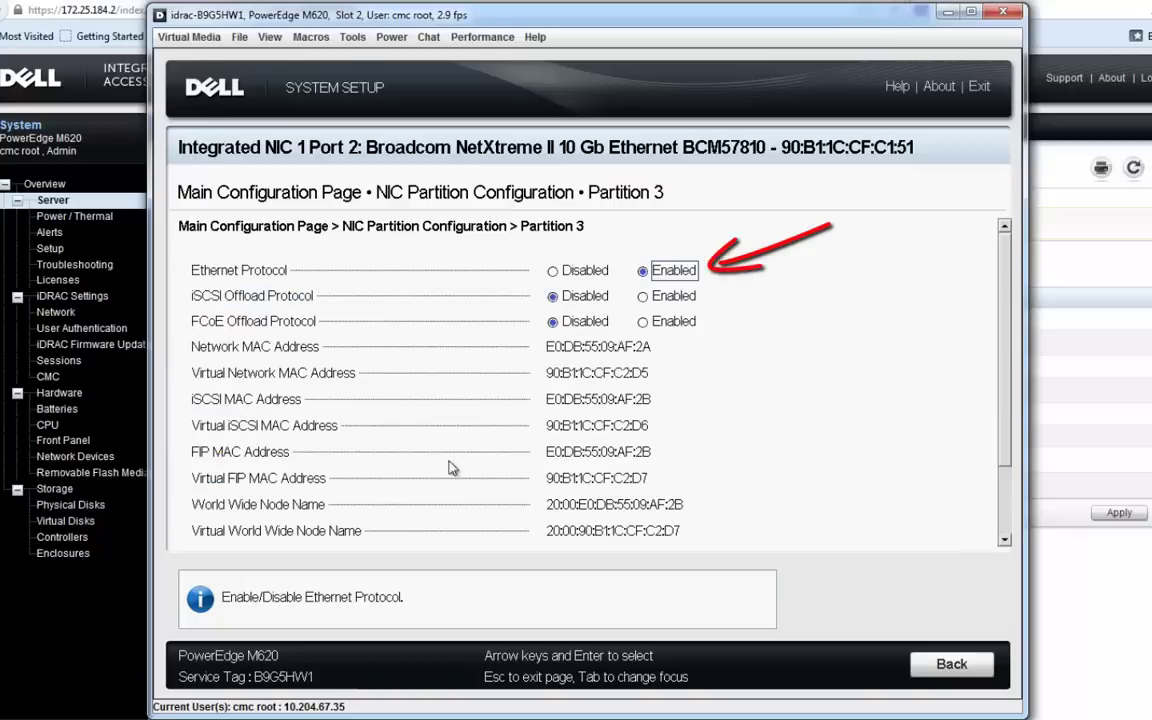
left_click(949, 666)
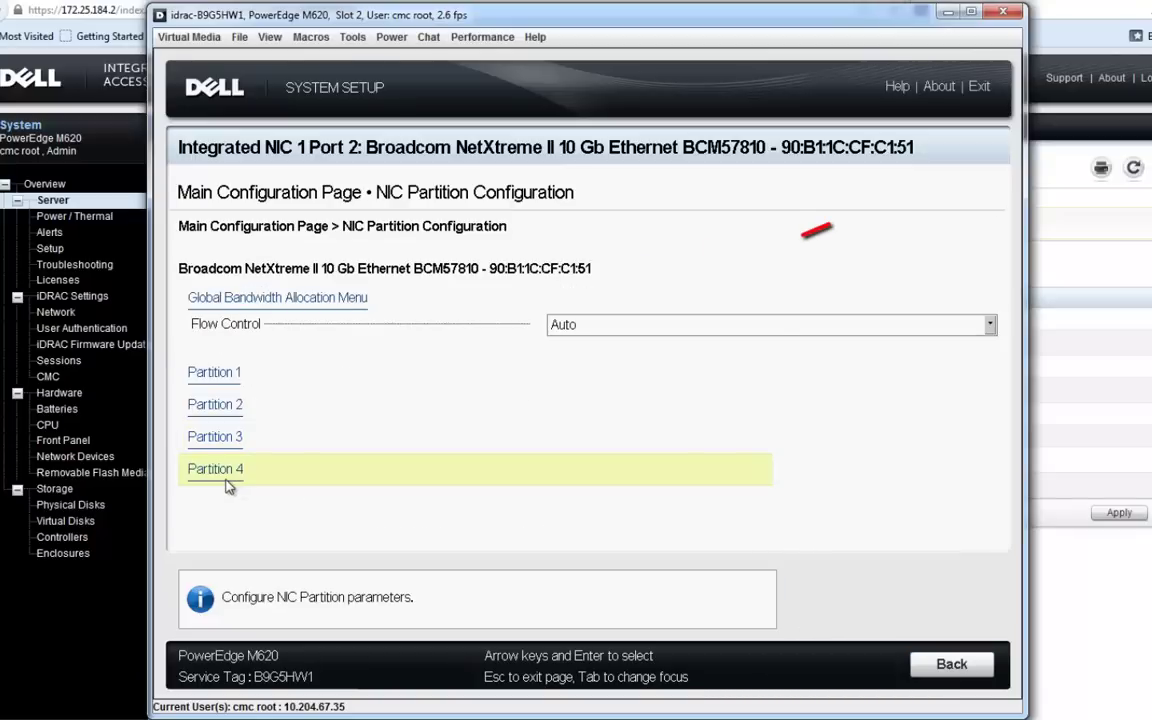
left_click(228, 476)
- Open Port 2's Global Bandwidth Allocation and set Partition 1 to 50 and Partition 2 to 30
left_click(955, 665)
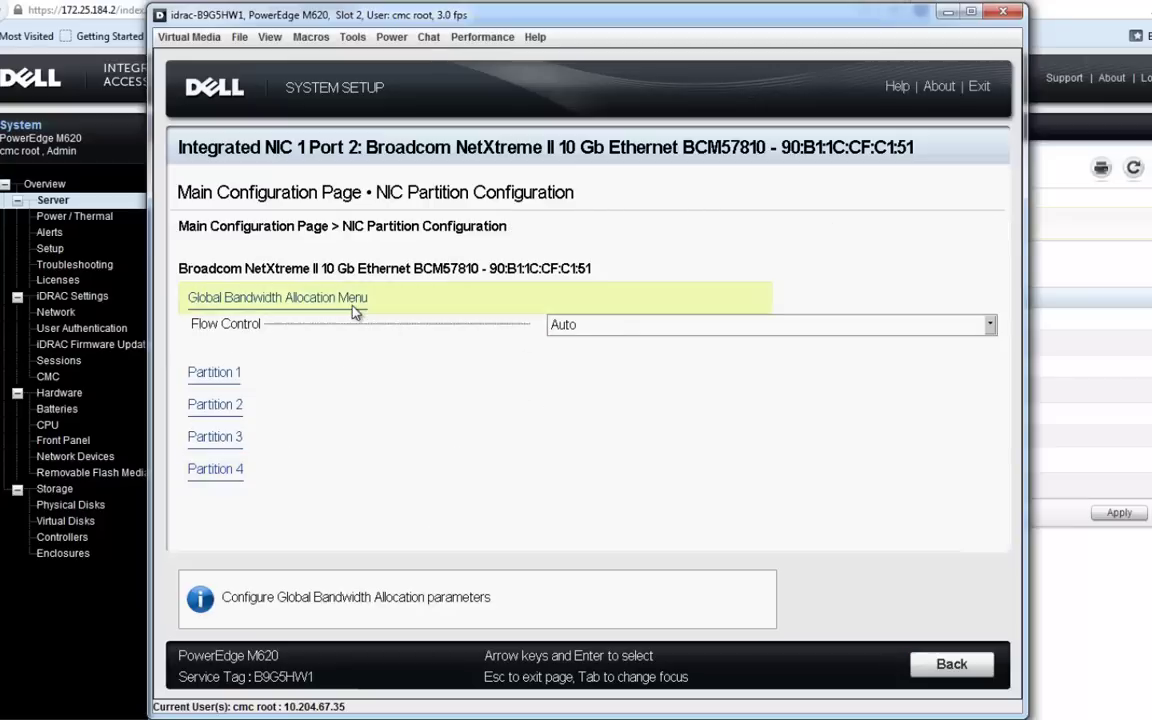
left_click(352, 300)
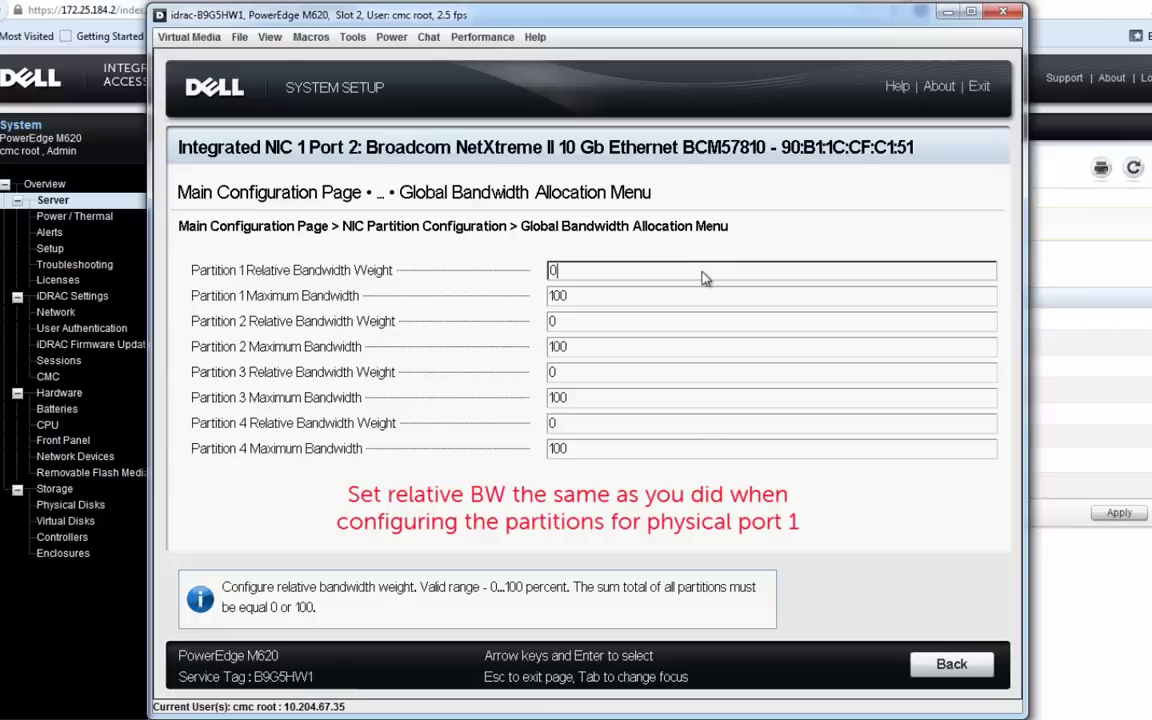
key("BackSpace")
type("50")
left_click(625, 328)
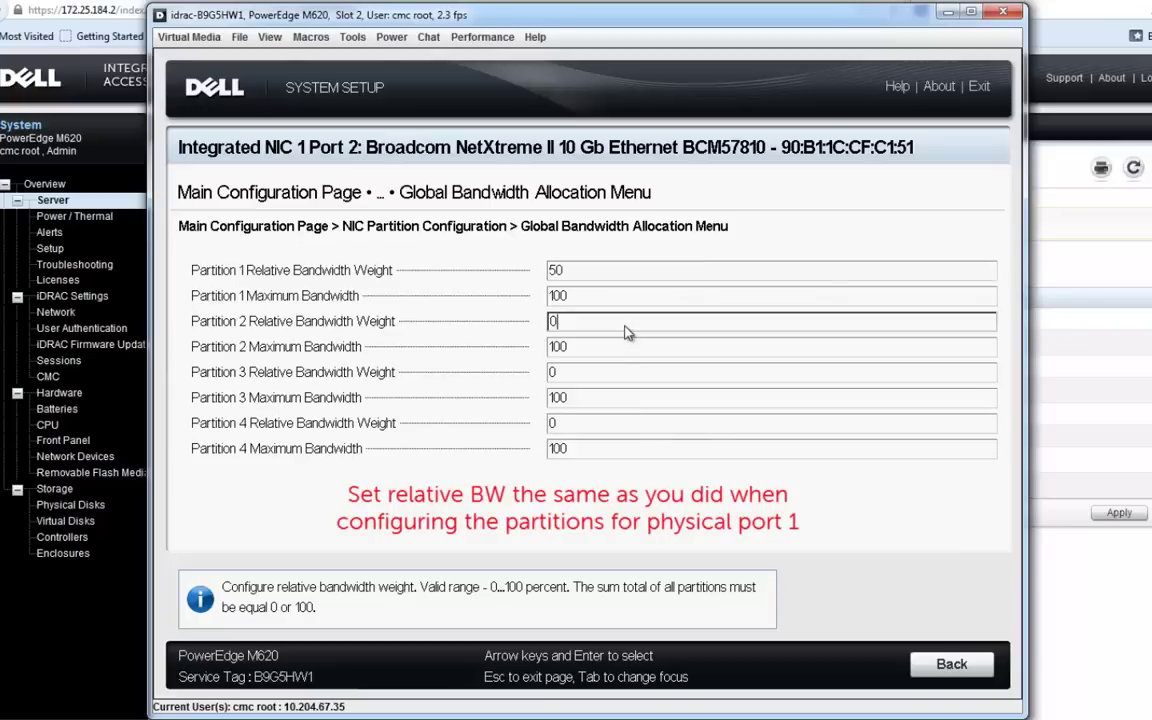
key("BackSpace")
type("30")
- Set Partitions 3 and 4 relative bandwidth weights to 10 each and leave the menu
left_click(638, 378)
key("BackSpace")
type("10")
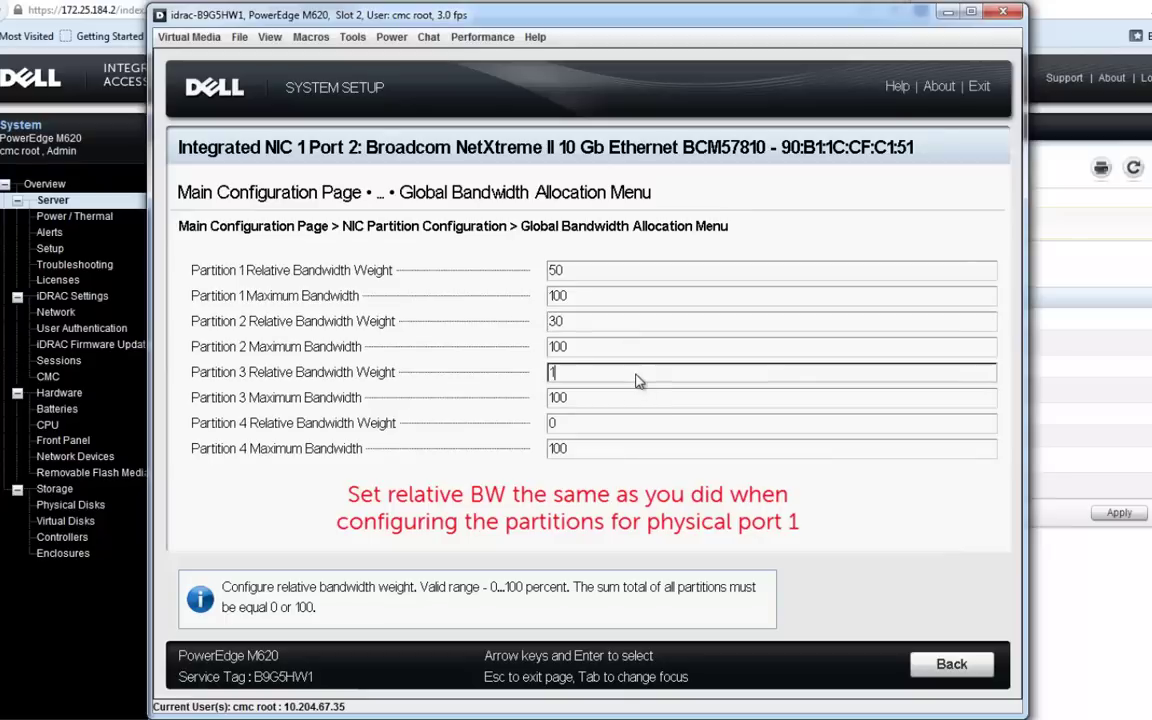
left_click(627, 426)
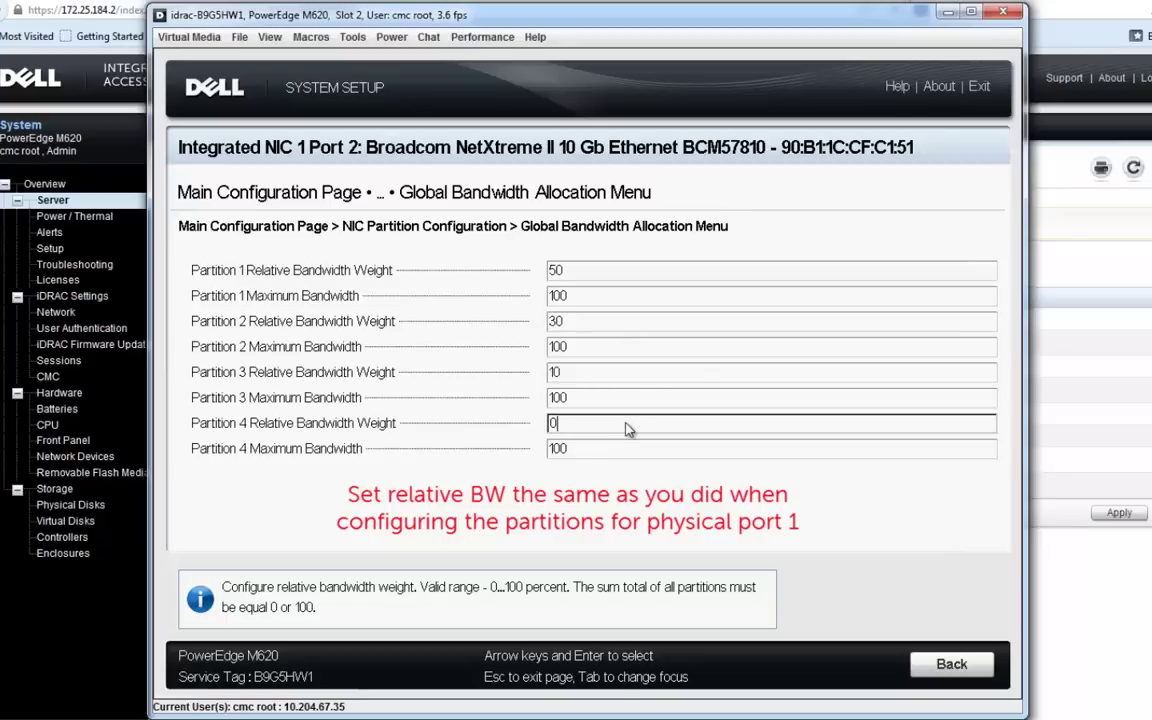
key("BackSpace")
type("10")
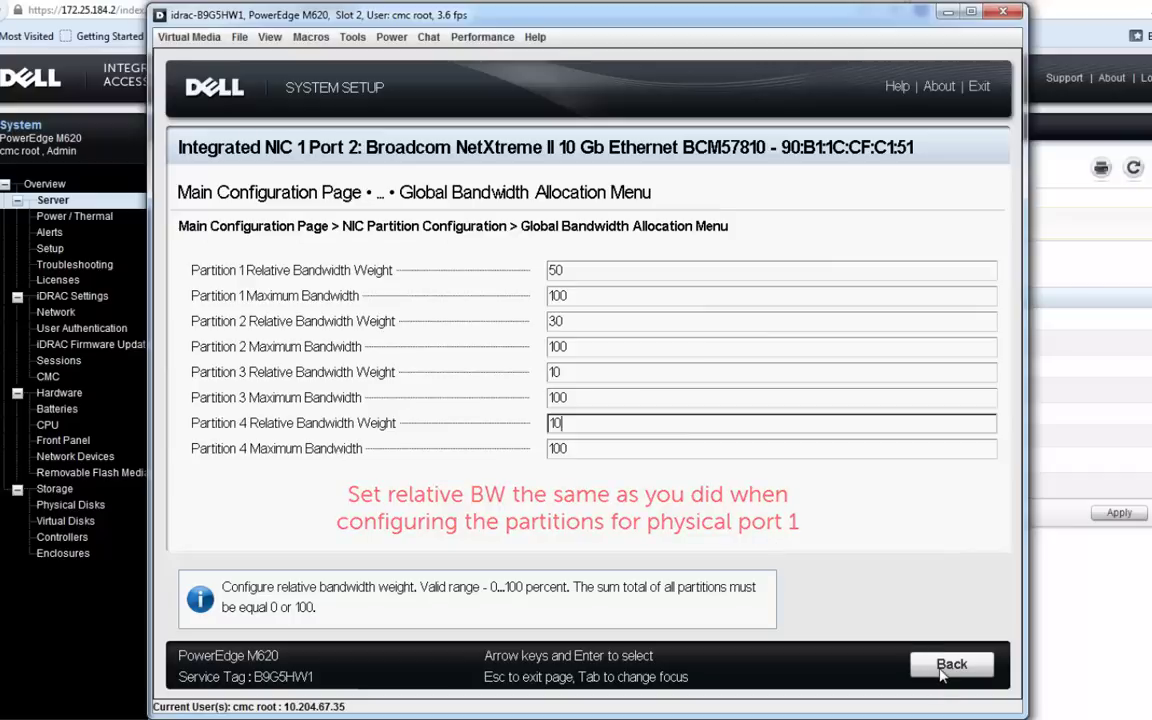
left_click(948, 665)
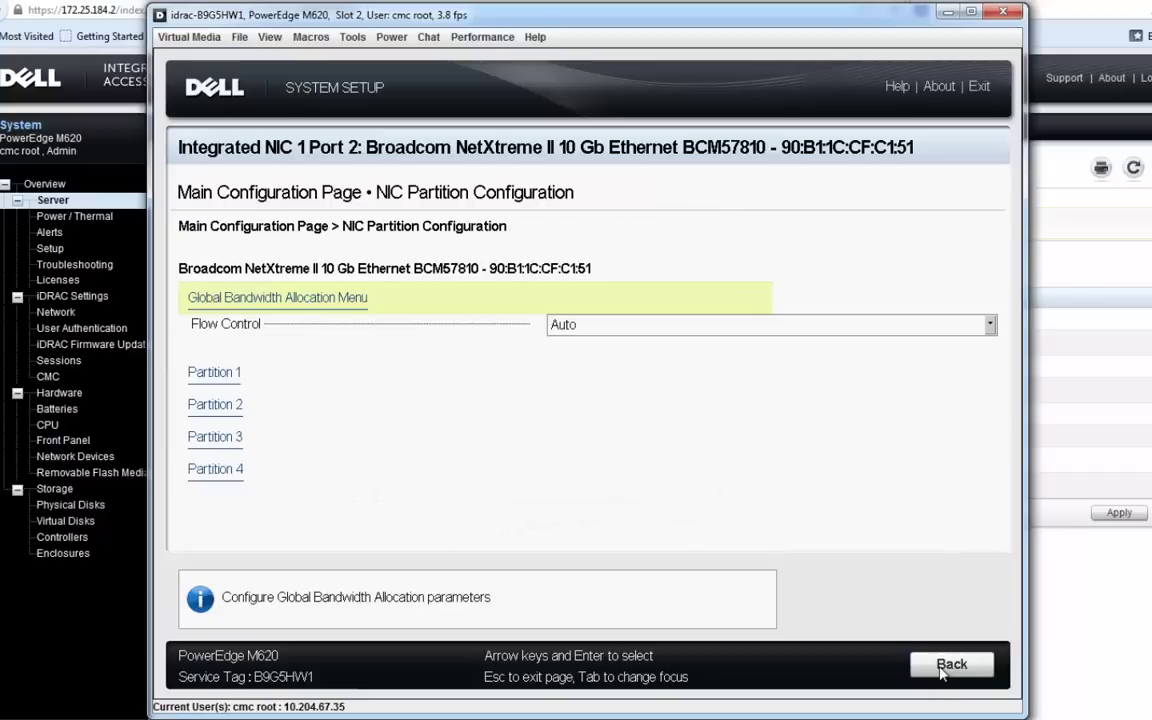
- Finish Port 2's configuration, save the partition changes and dismiss the success notice
left_click(940, 672)
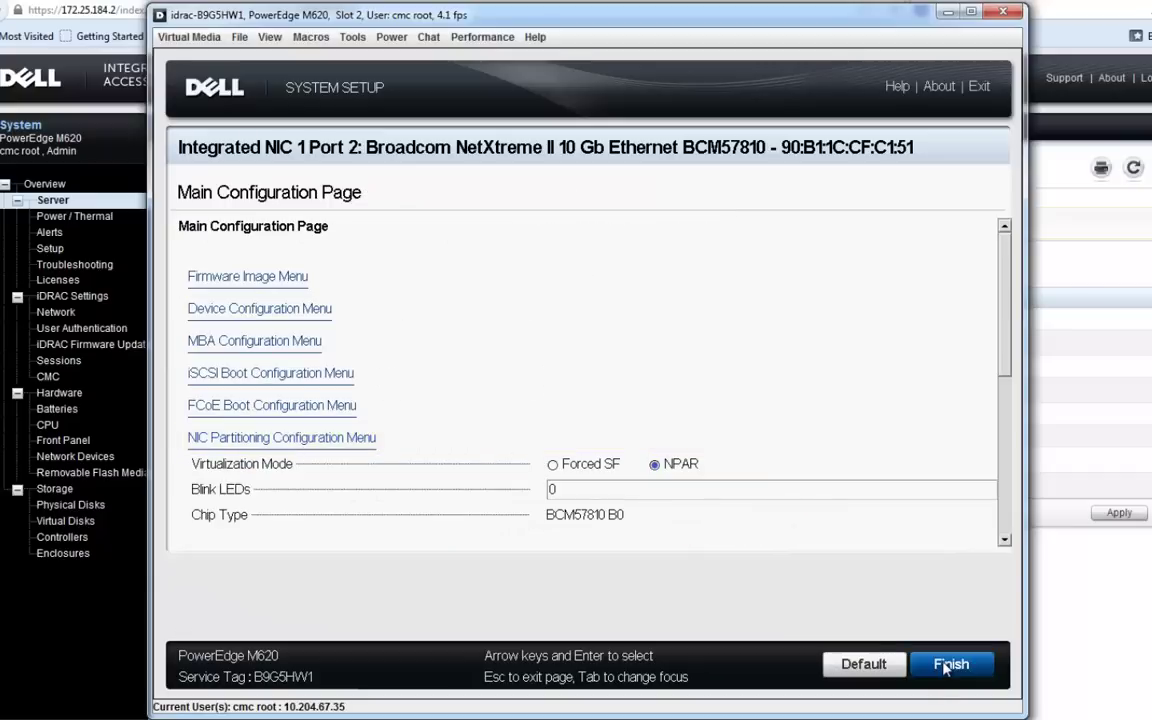
left_click(948, 666)
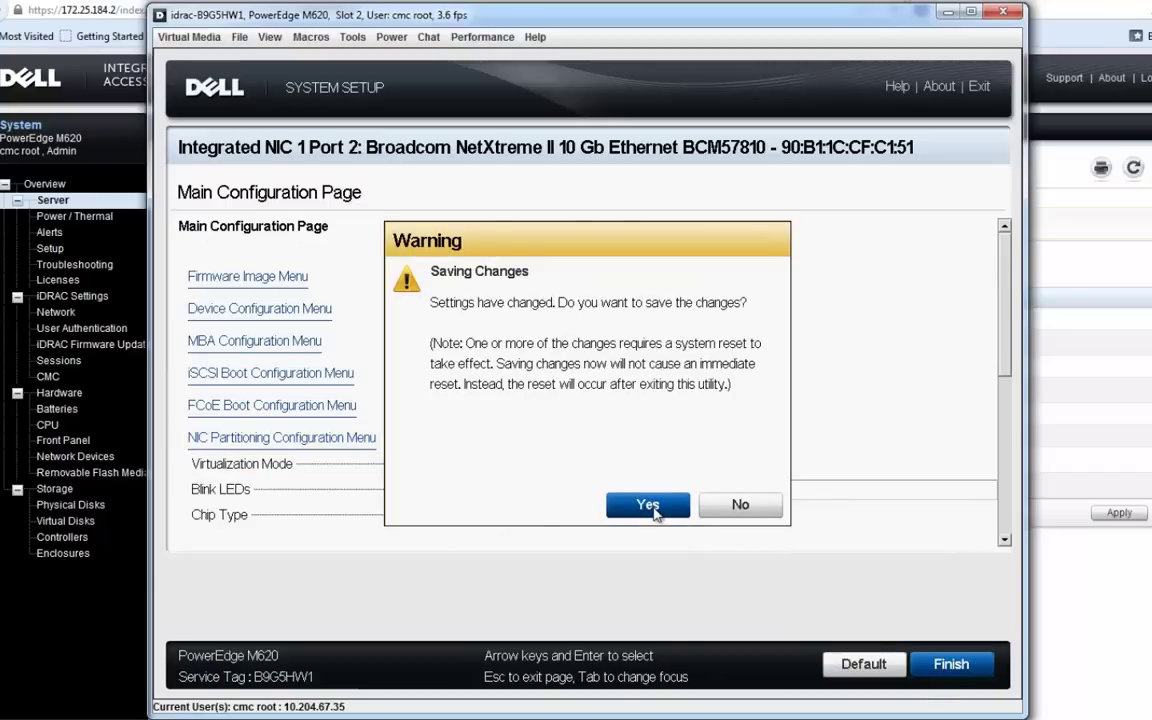
left_click(648, 505)
left_click(669, 455)
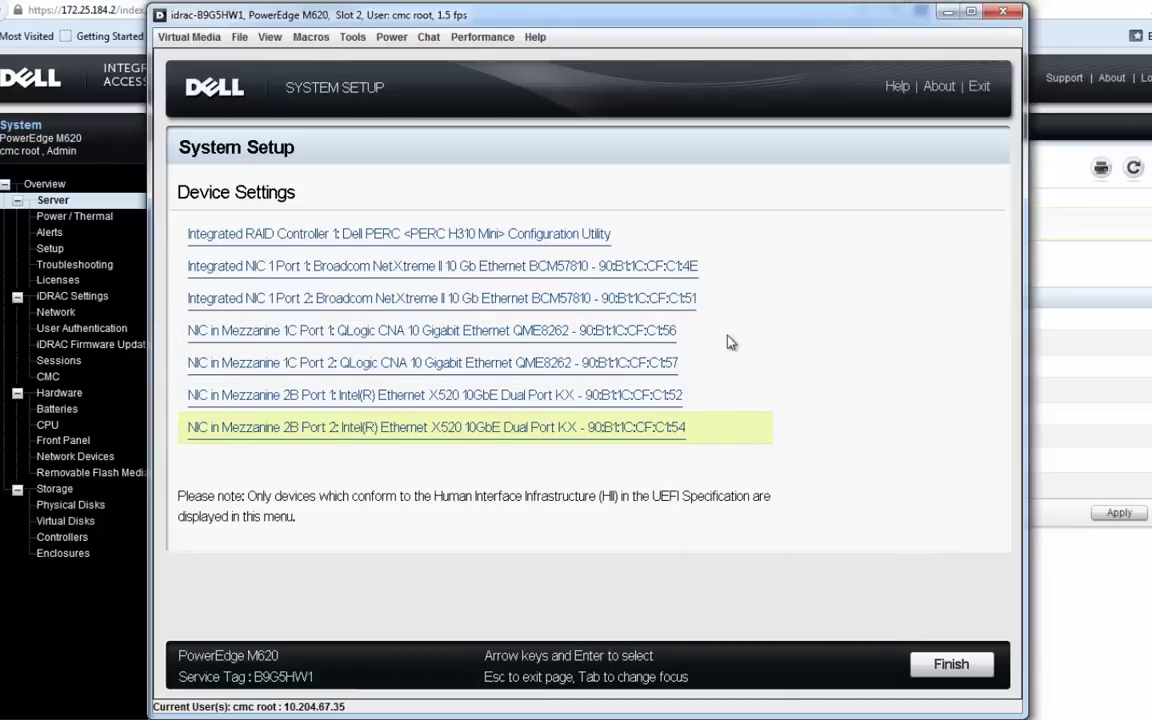
- Open NIC Partitioning Configuration for the QLogic Mezzanine 1C Port 1 adapter
left_click(670, 337)
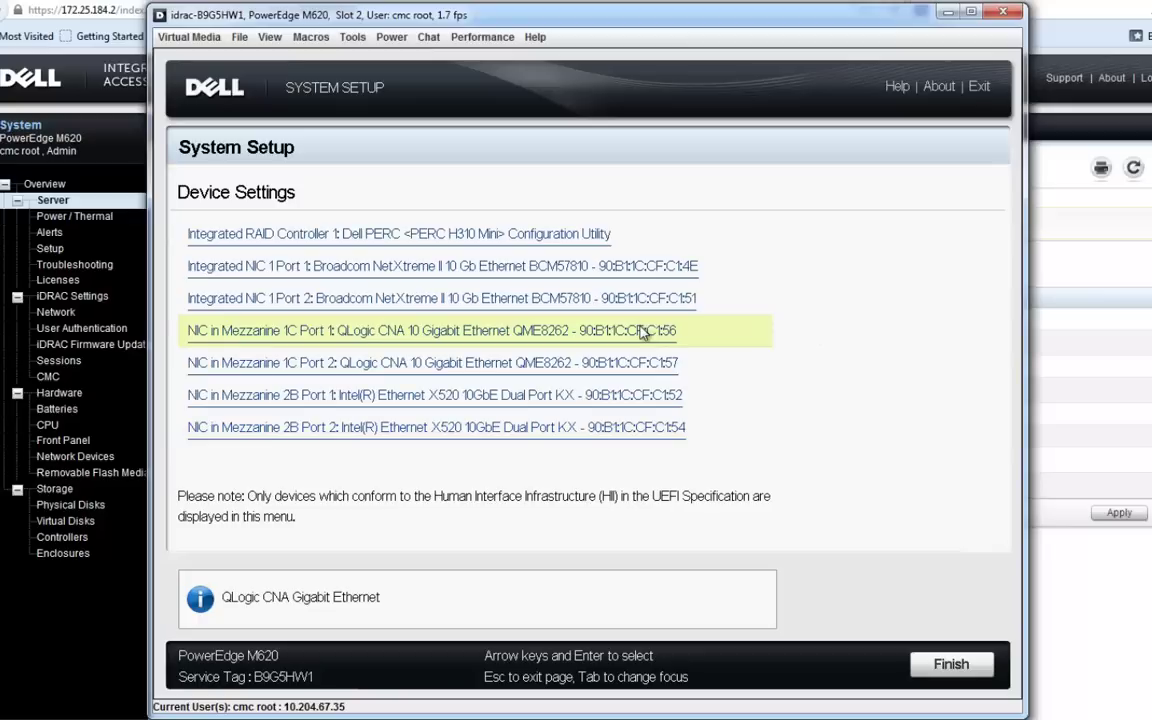
left_click(643, 333)
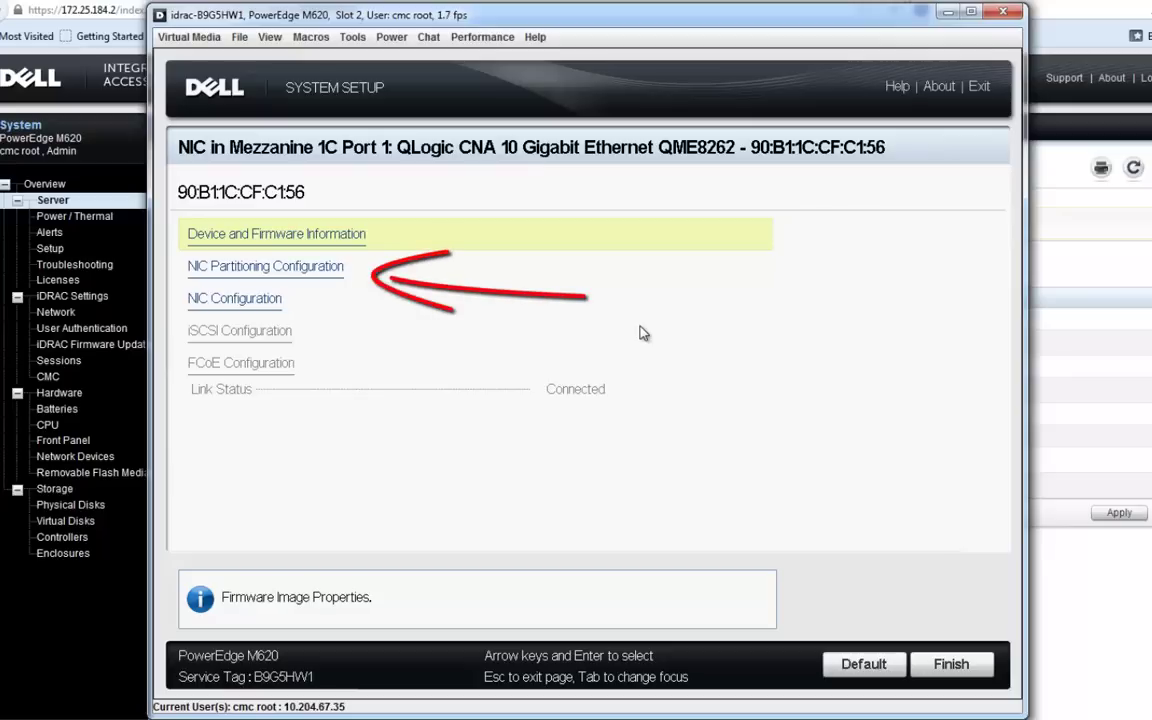
key("Down")
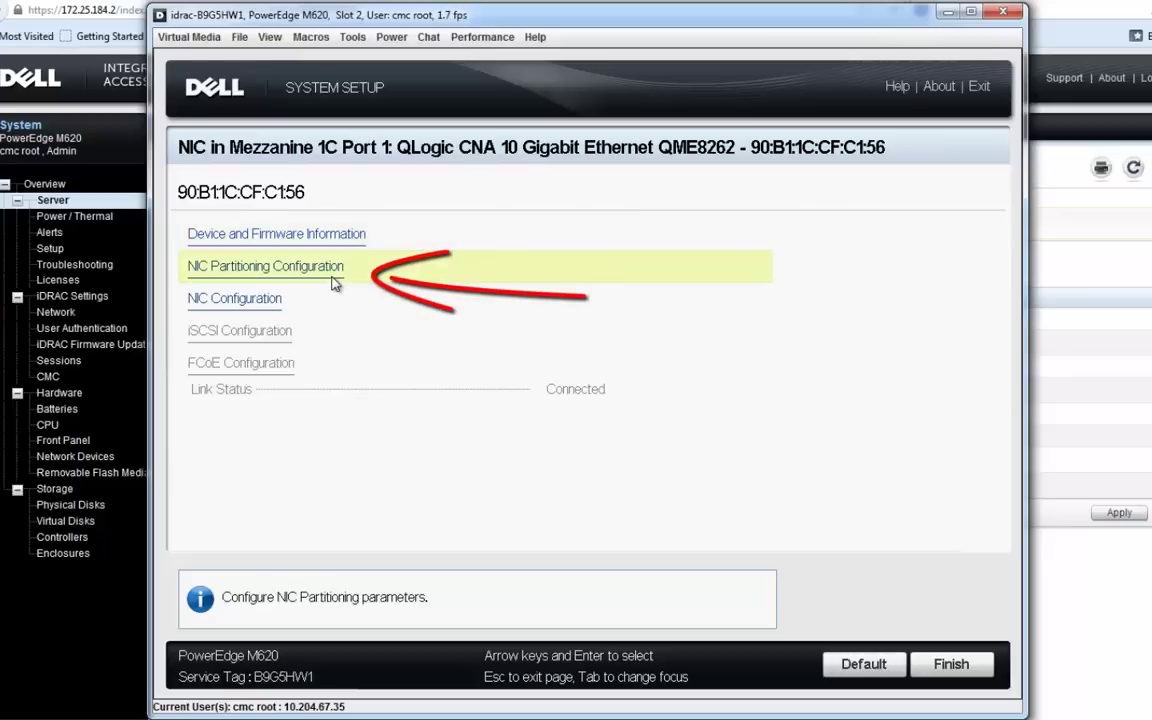
left_click(333, 272)
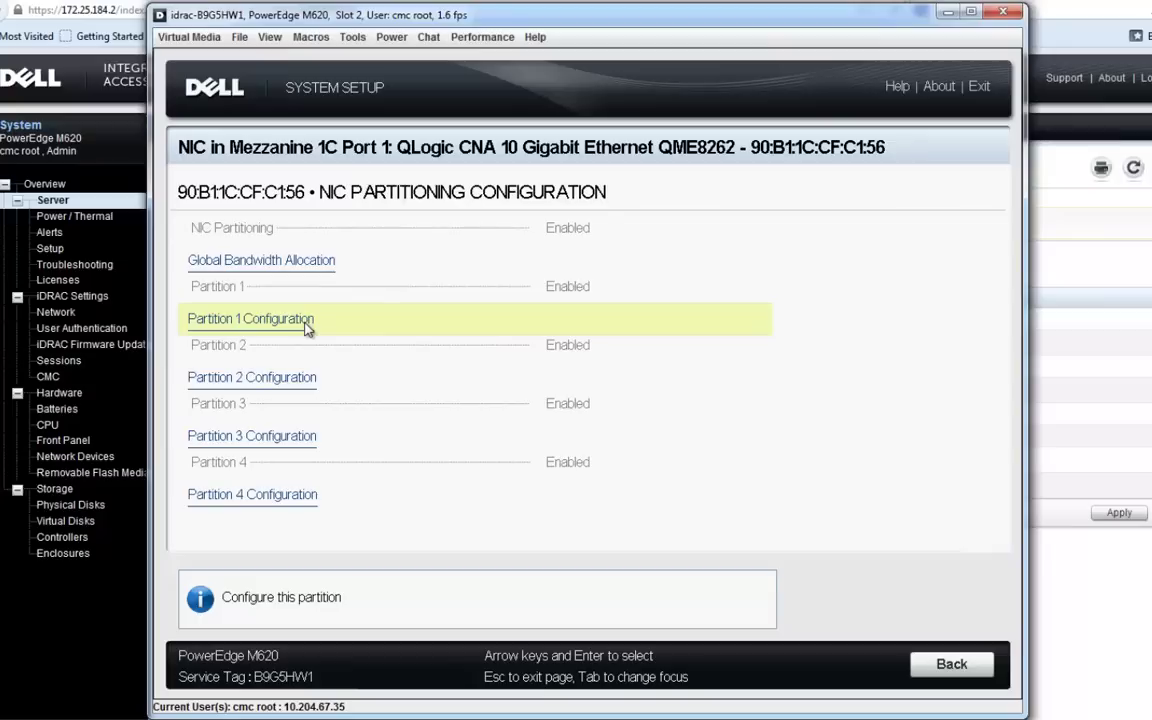
- Review QLogic Partition 1, then enable NIC Mode on Partition 2
left_click(306, 326)
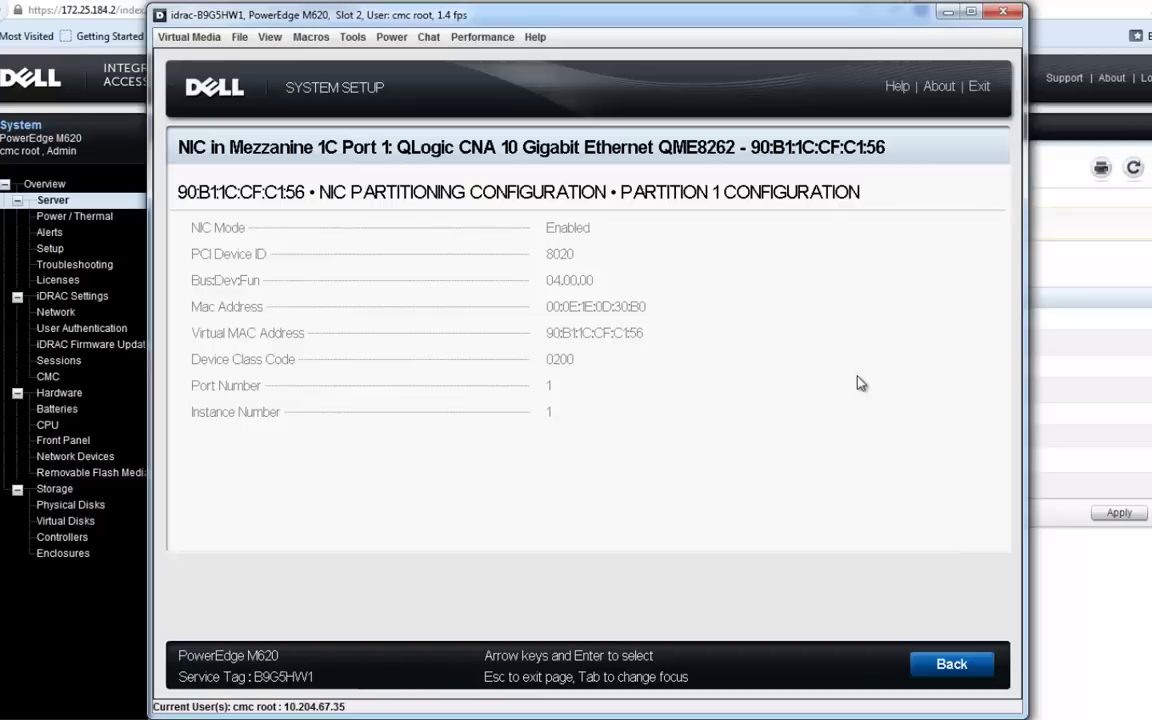
left_click(948, 666)
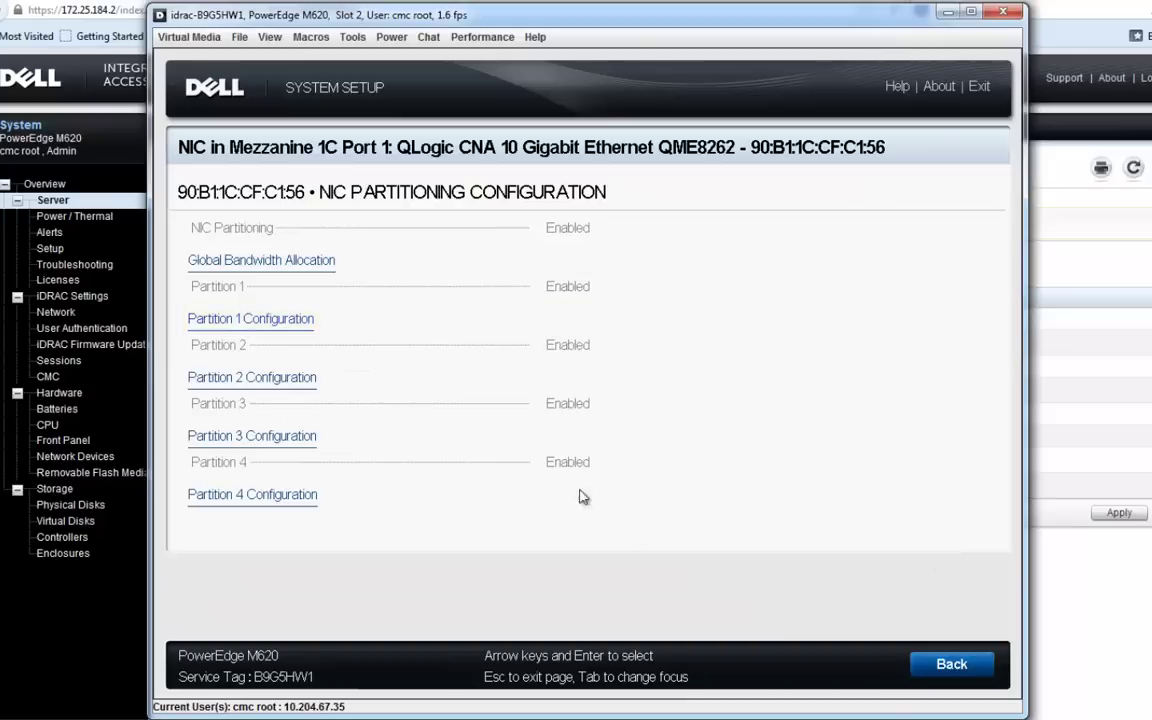
left_click(285, 386)
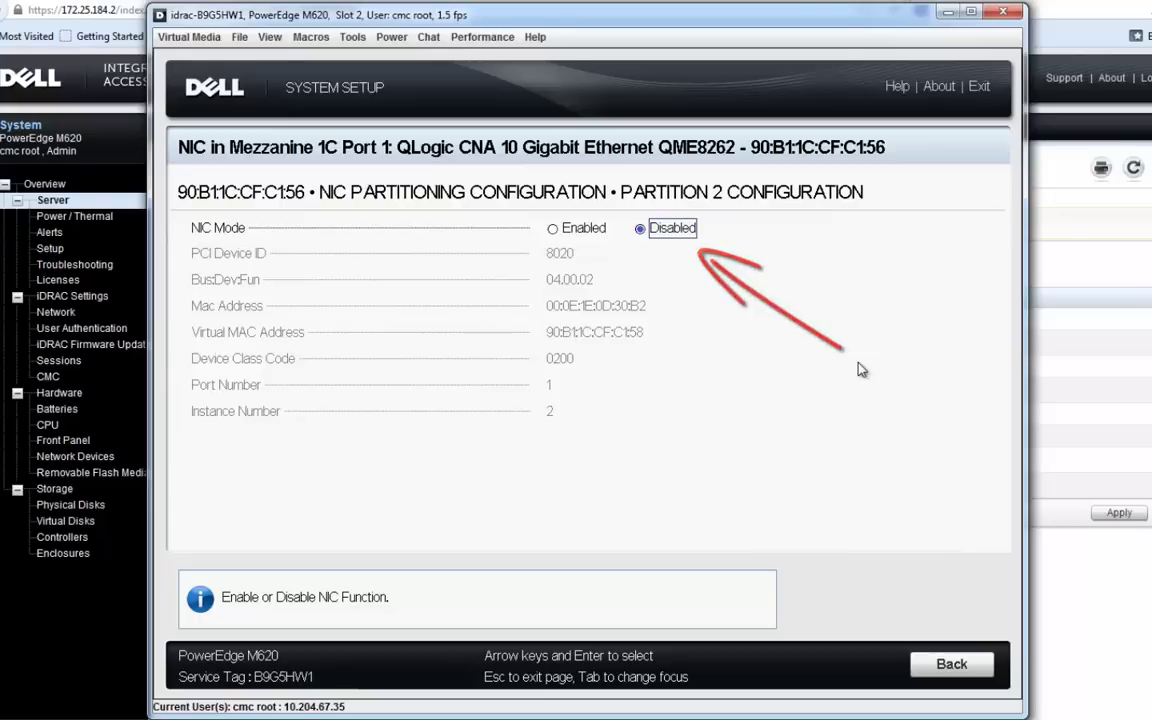
left_click(553, 230)
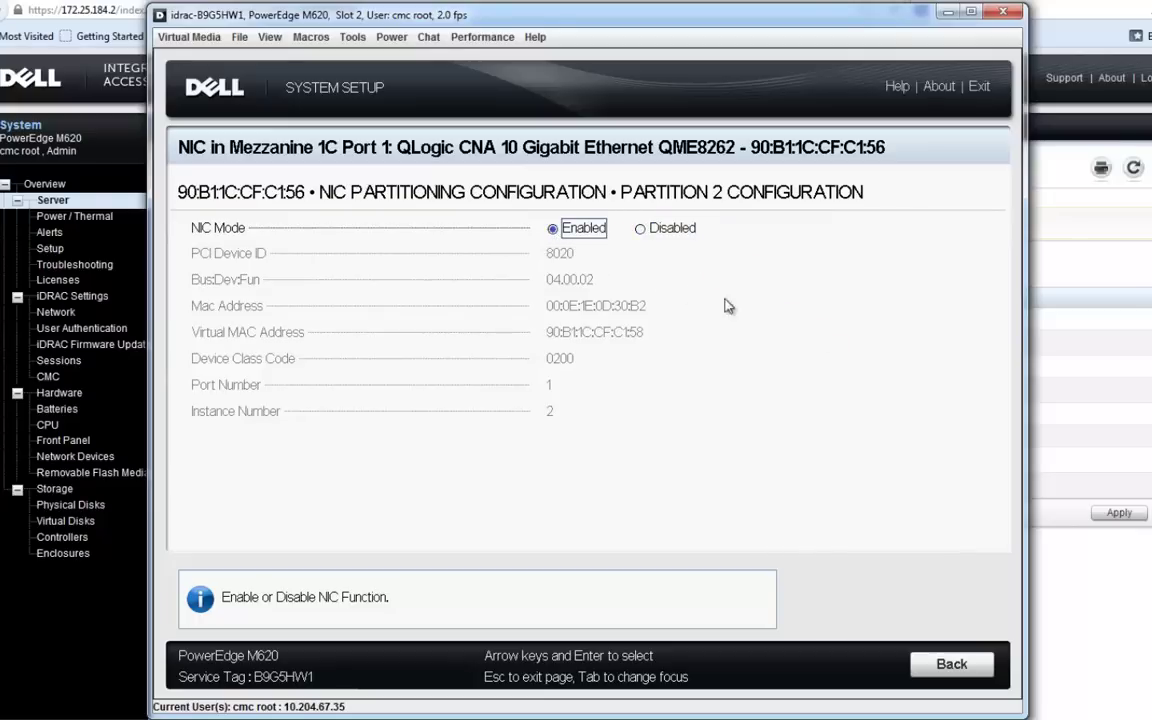
left_click(948, 667)
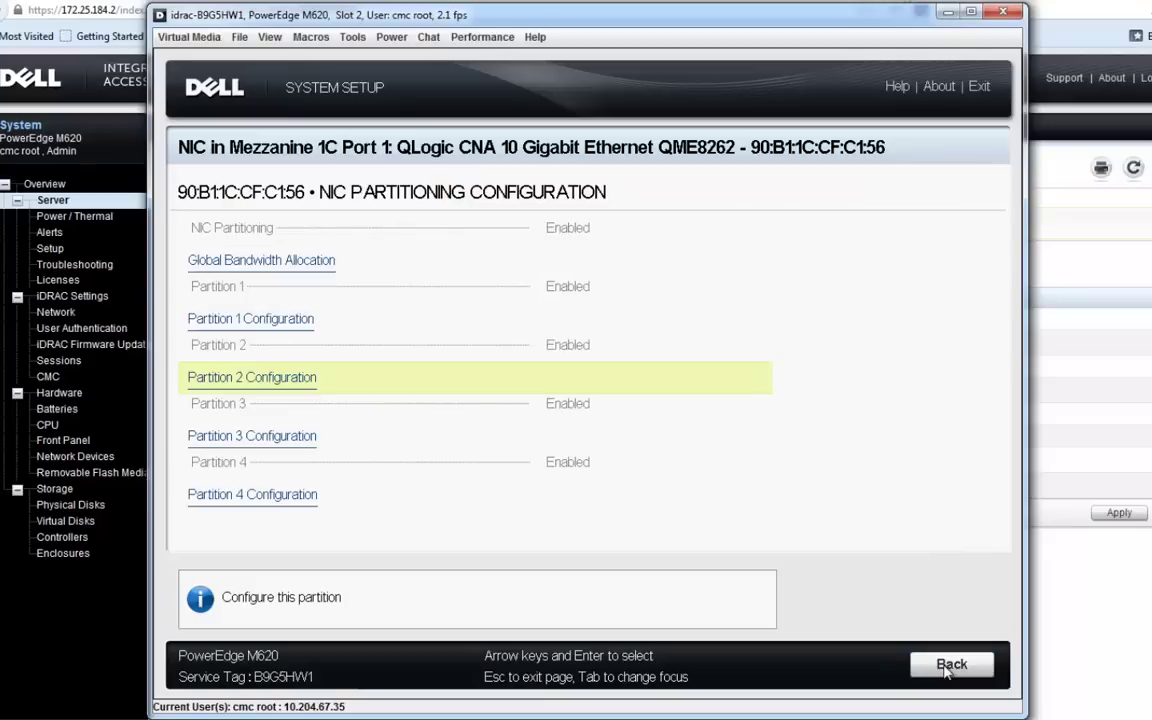
- Enable iSCSI Offload Mode on QLogic Partition 3, leaving NIC Mode disabled
left_click(318, 439)
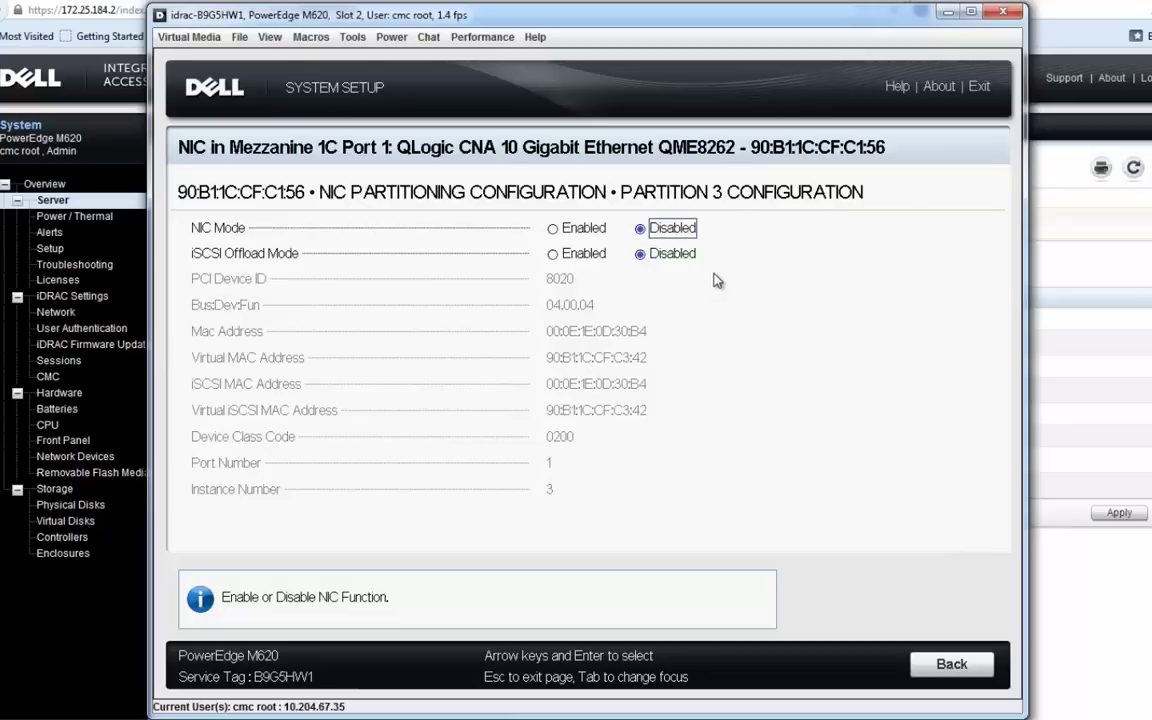
left_click(553, 255)
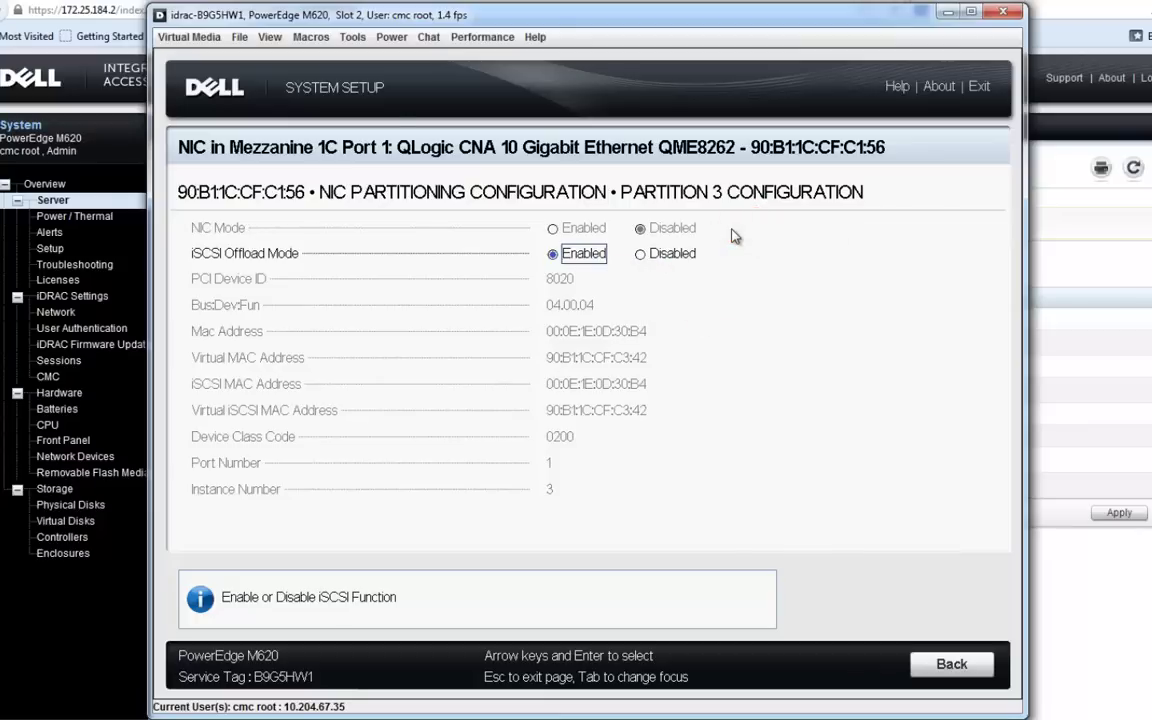
left_click(940, 670)
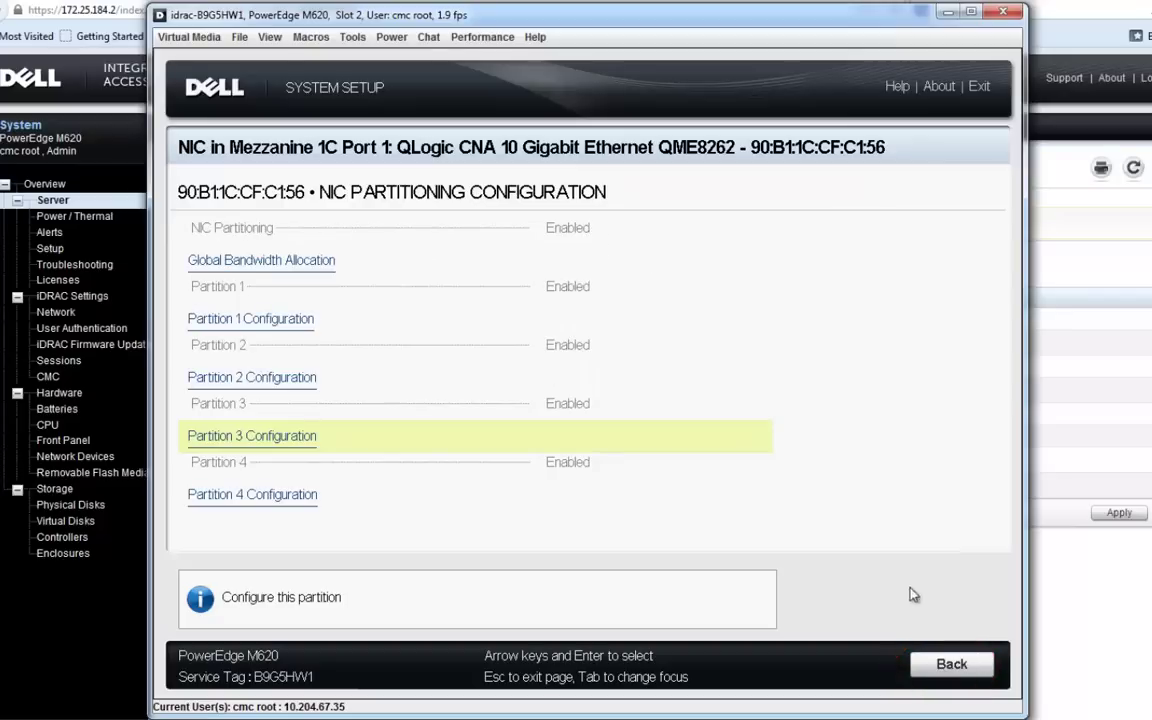
- Set Partition 4 to NIC Mode Enabled with FCoE Offload Disabled, then return to the overview
left_click(305, 503)
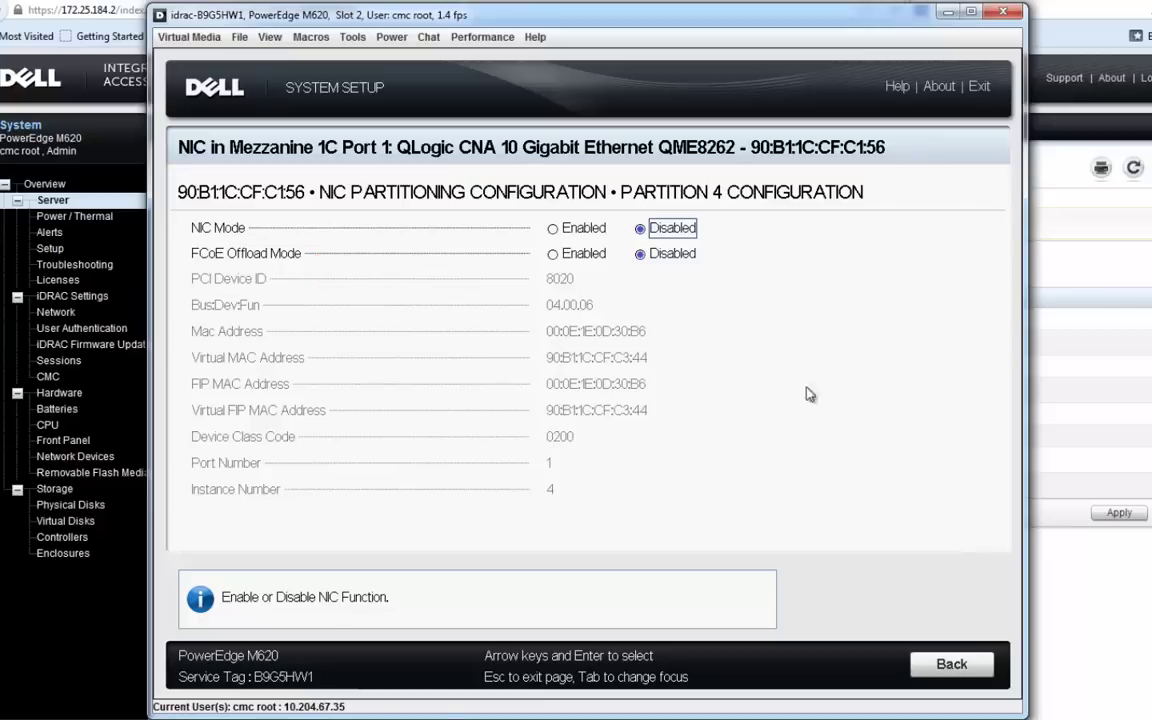
left_click(552, 253)
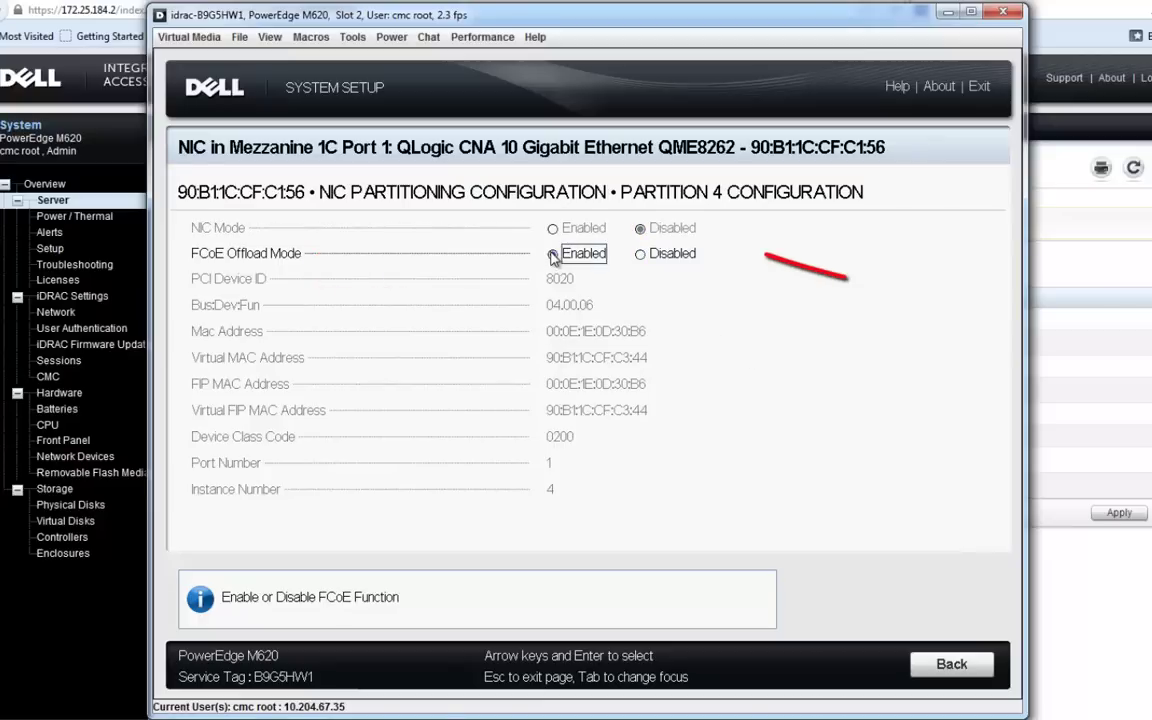
left_click(553, 254)
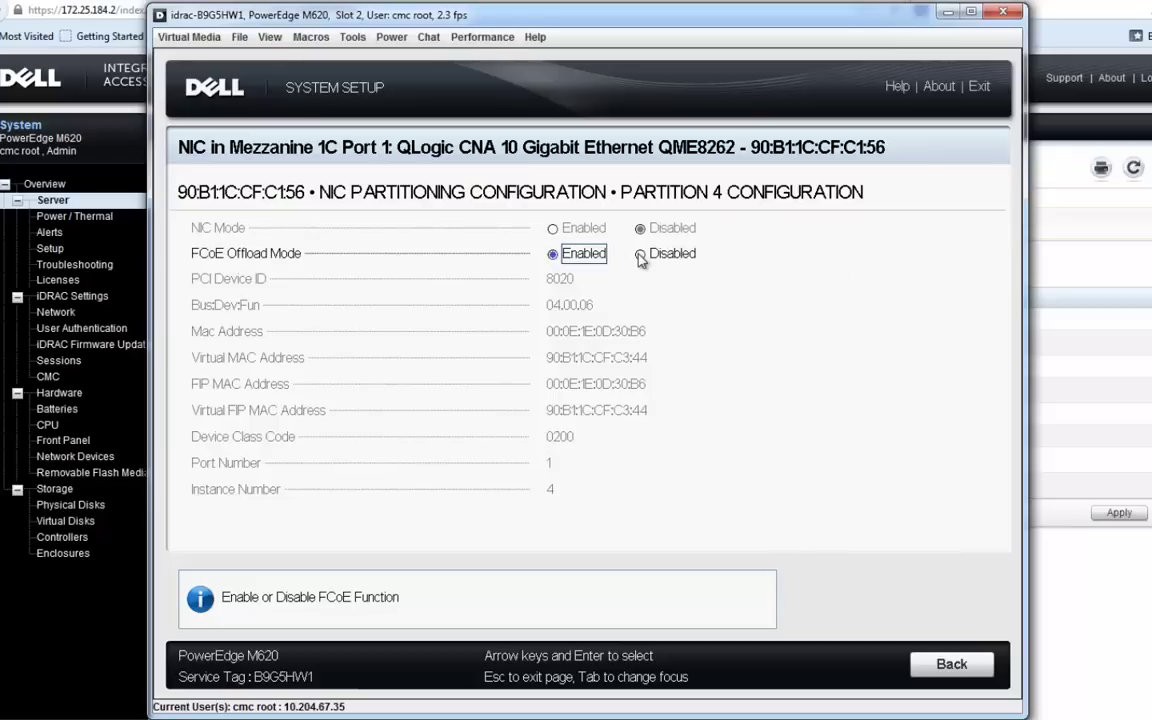
left_click(641, 256)
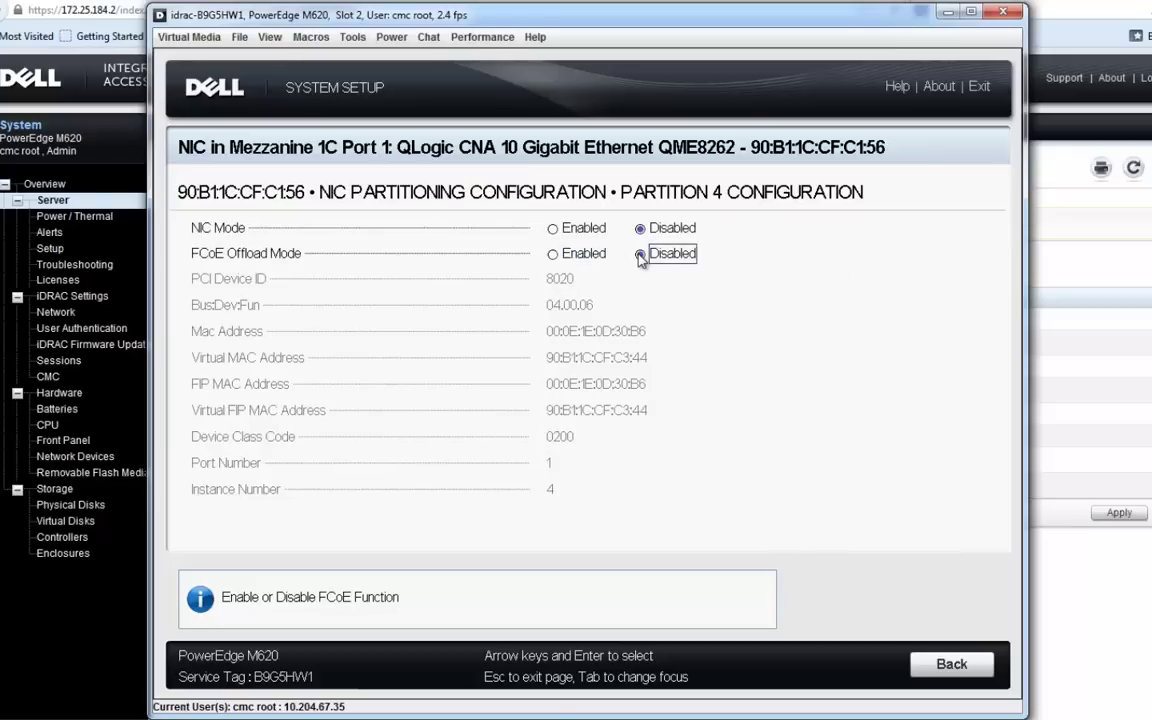
left_click(553, 229)
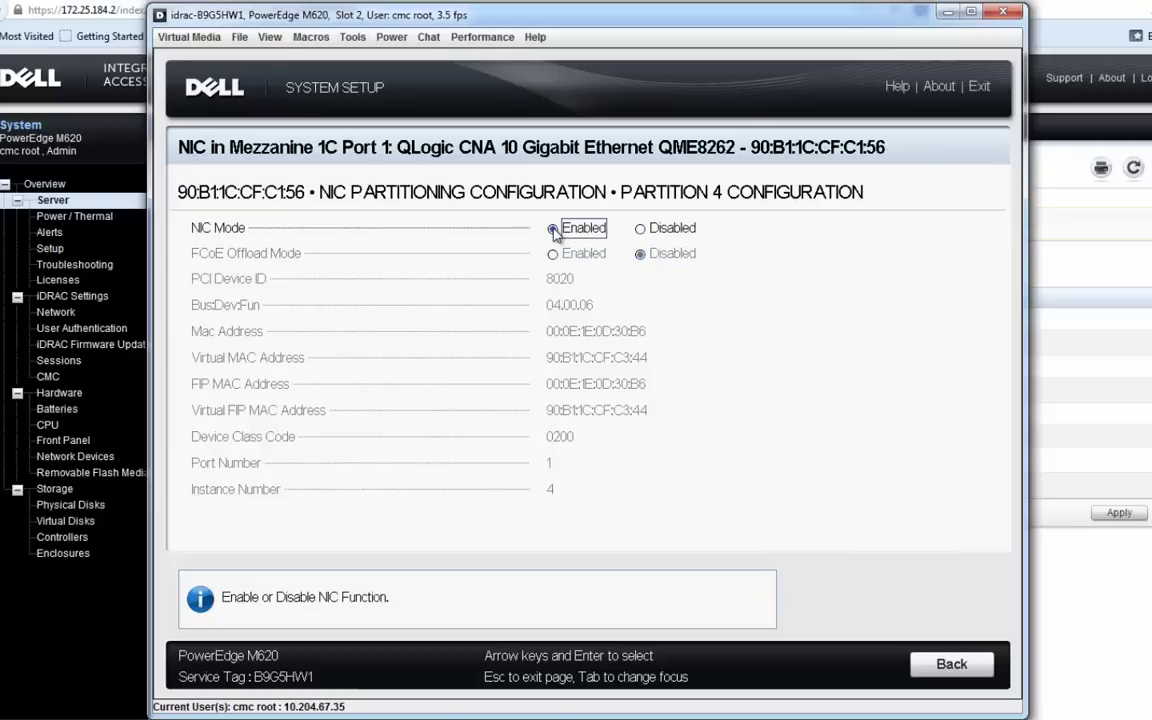
left_click(952, 664)
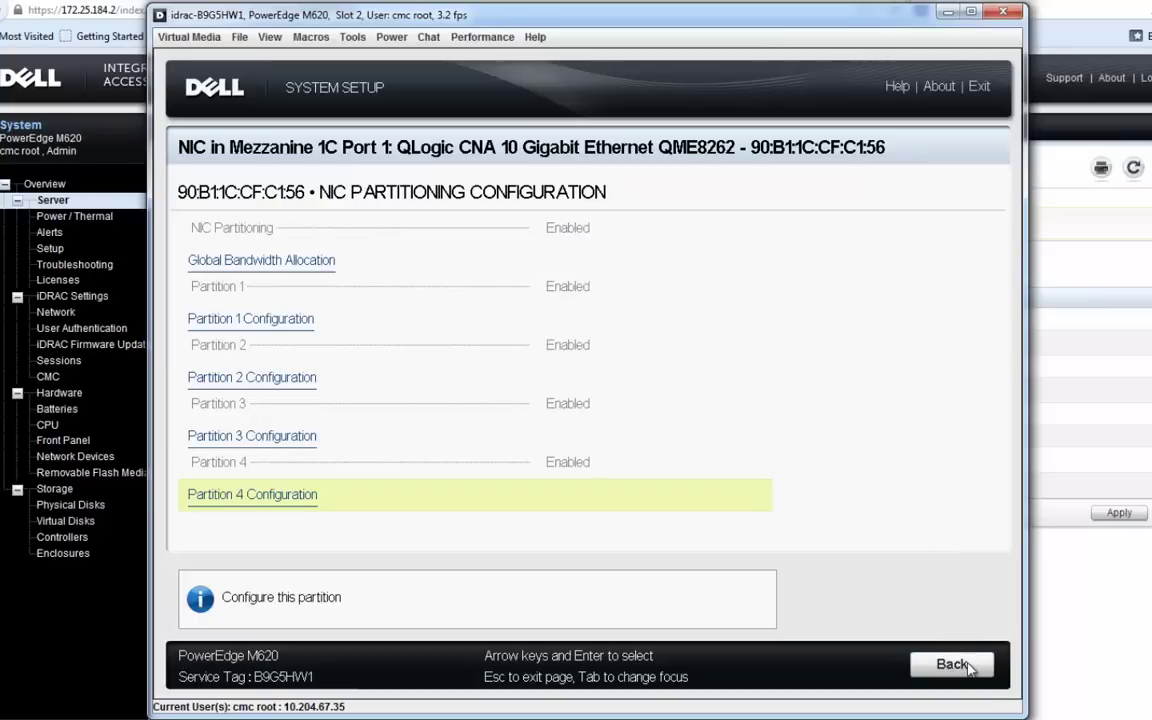
left_click(966, 667)
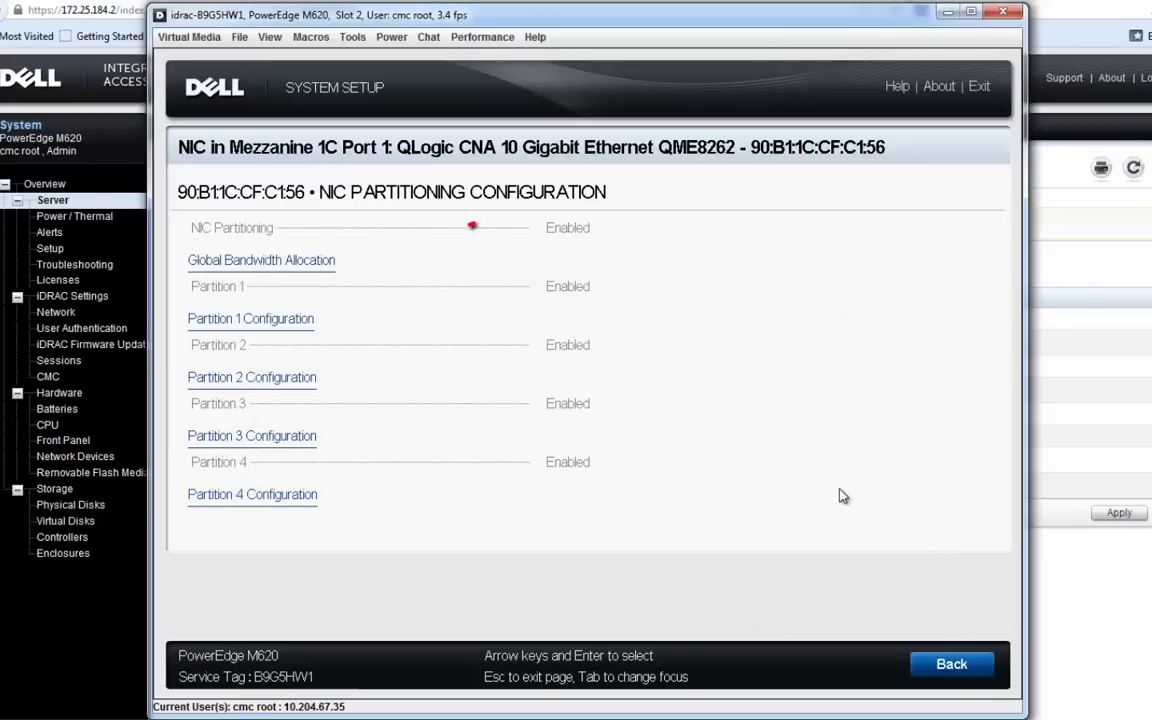
- In Global Bandwidth Allocation, weight Partition 1 at 30 and Partition 2 at 10
left_click(270, 262)
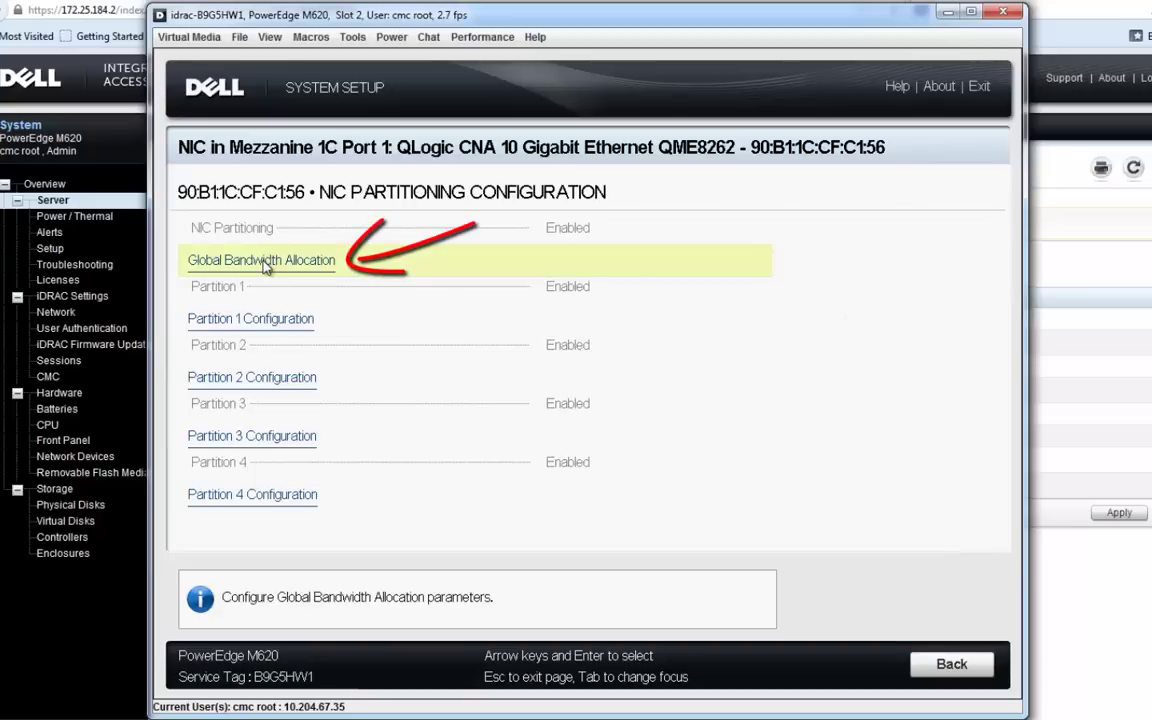
left_click(265, 262)
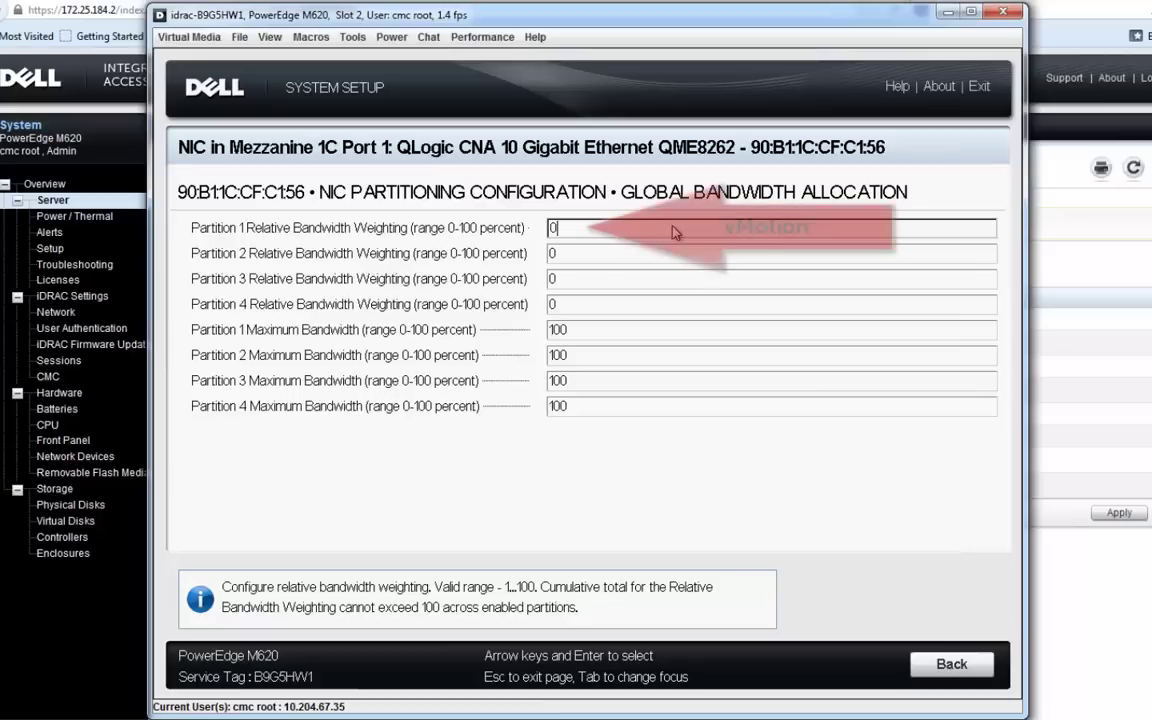
key("BackSpace")
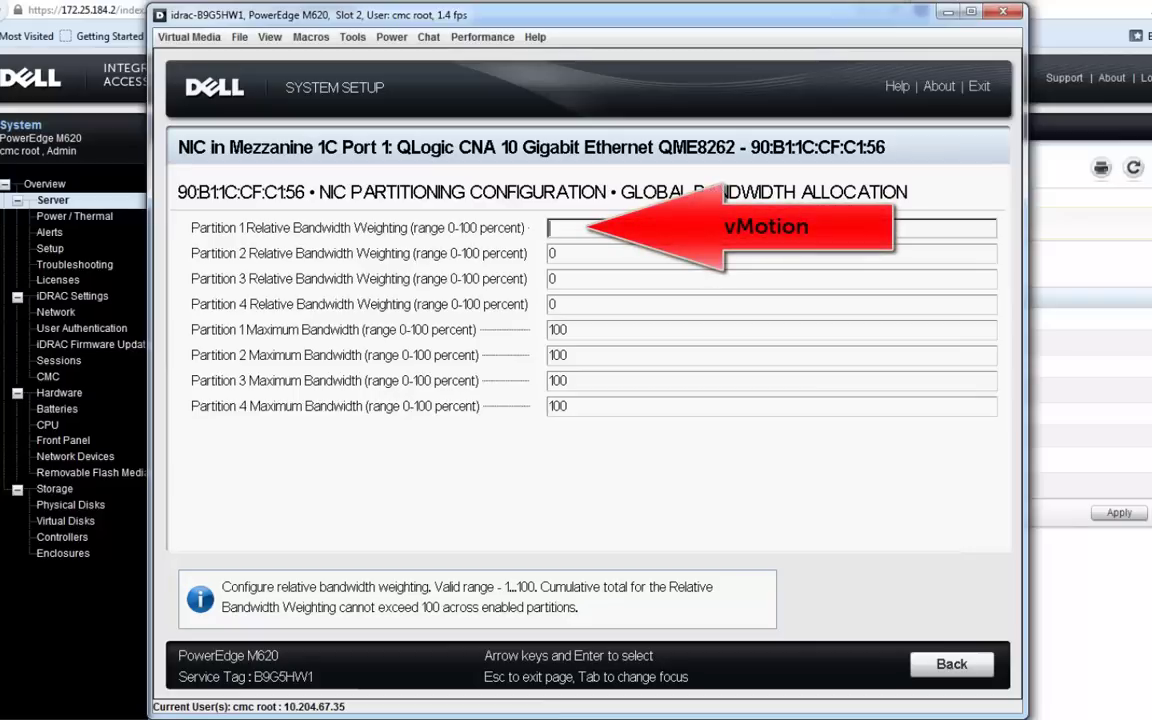
type("30")
key("Tab")
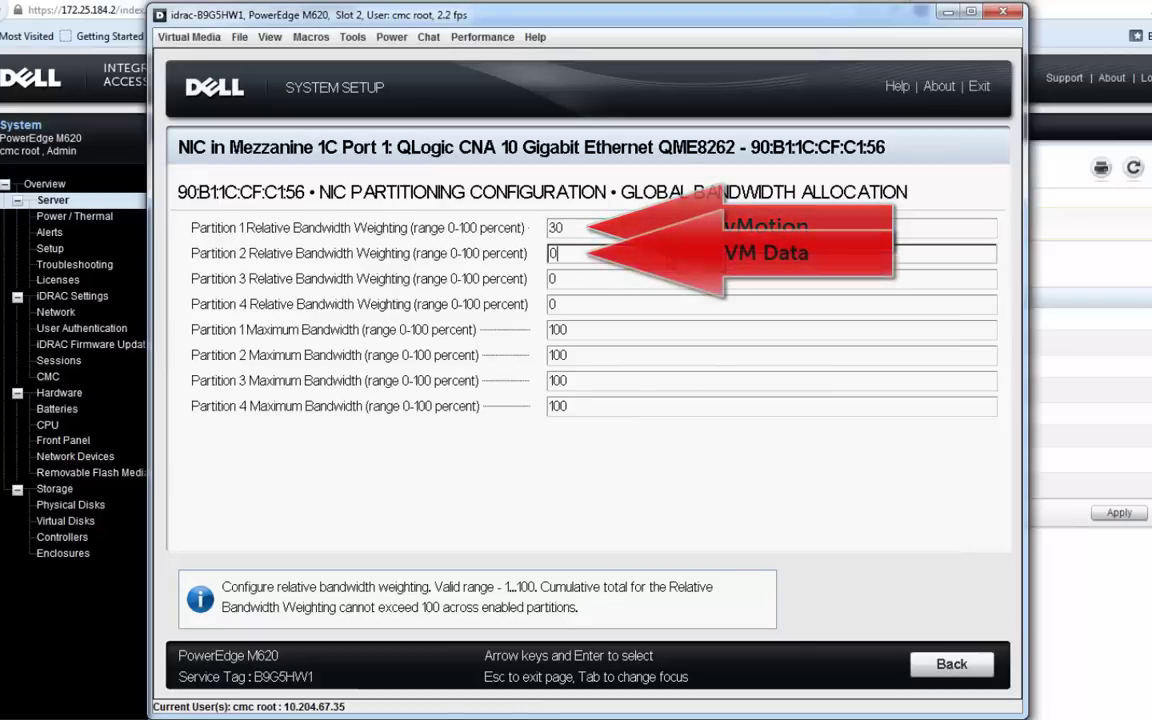
key("BackSpace")
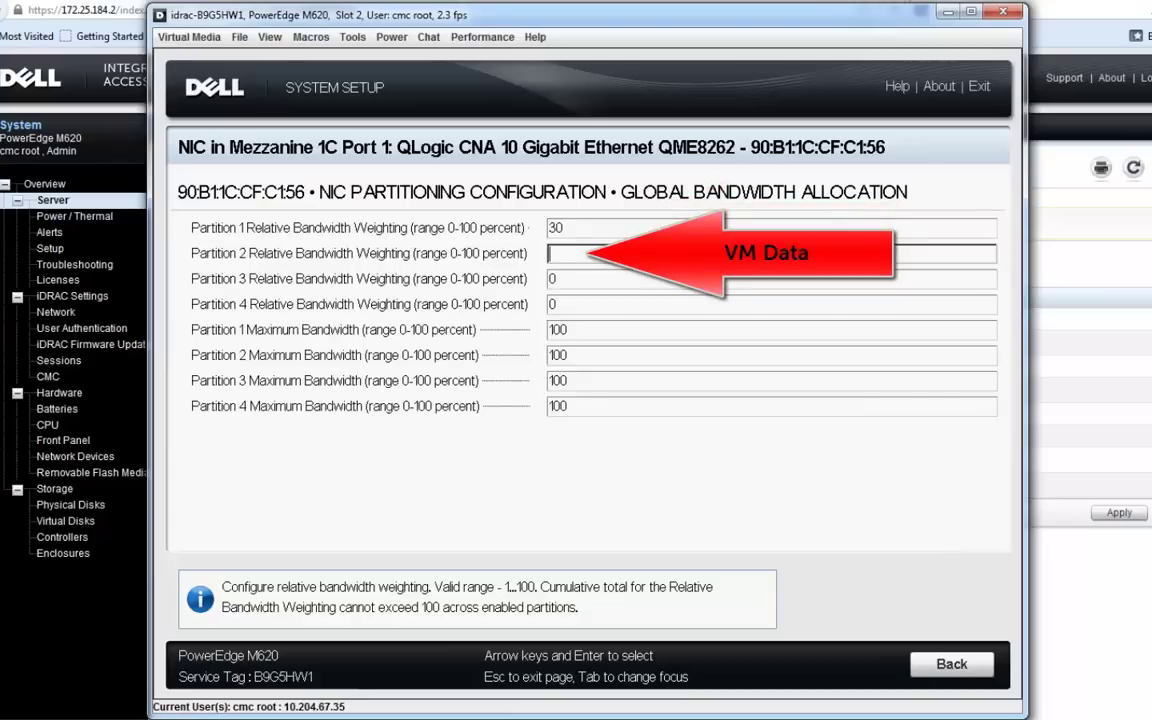
type("10")
- Weight Partition 3 at 50 and Partition 4 at 10
key("Tab")
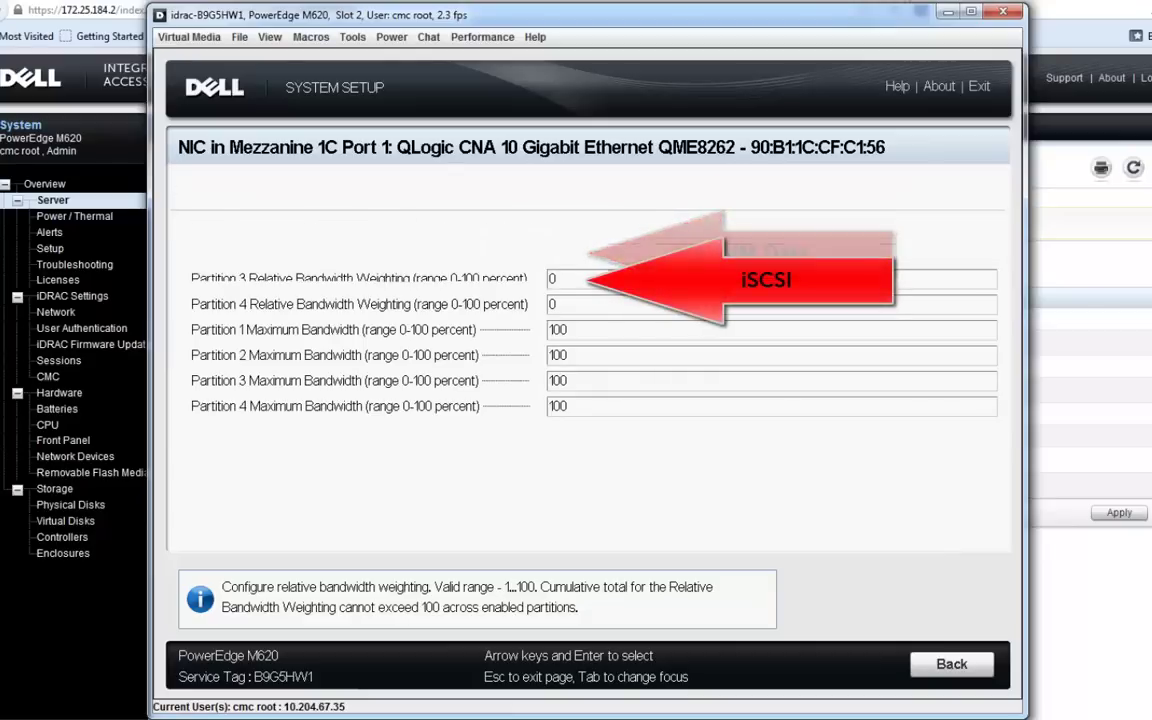
key("BackSpace")
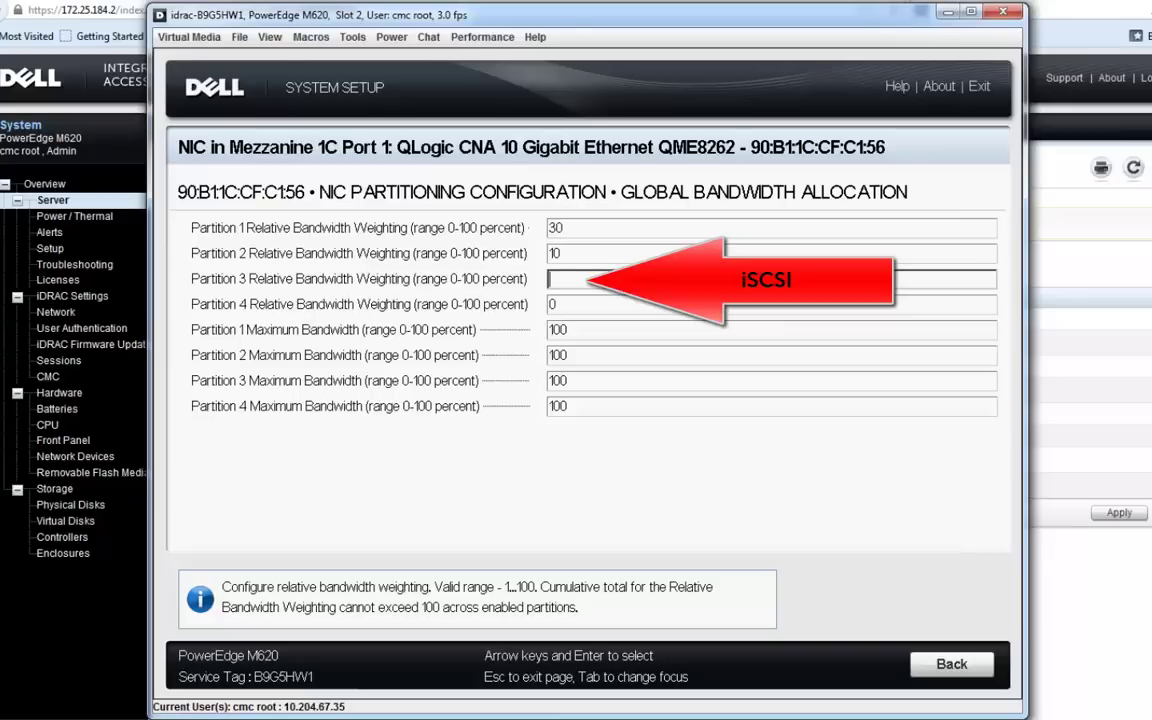
type("50")
key("Tab")
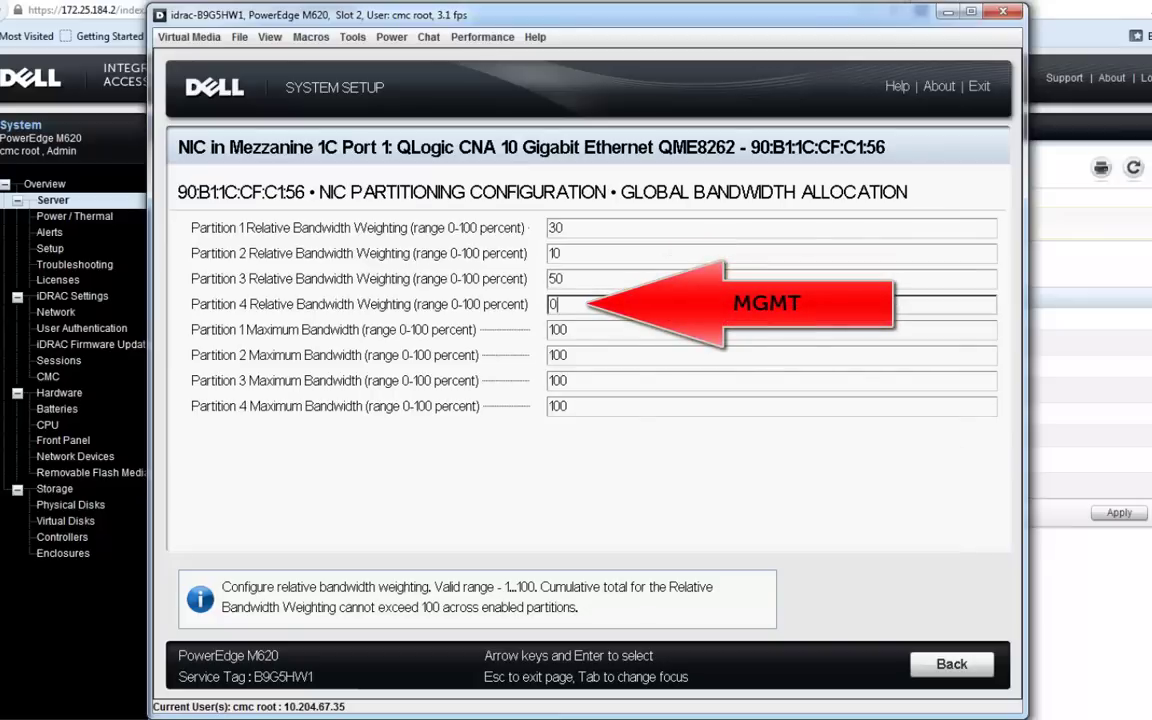
key("BackSpace")
type("10")
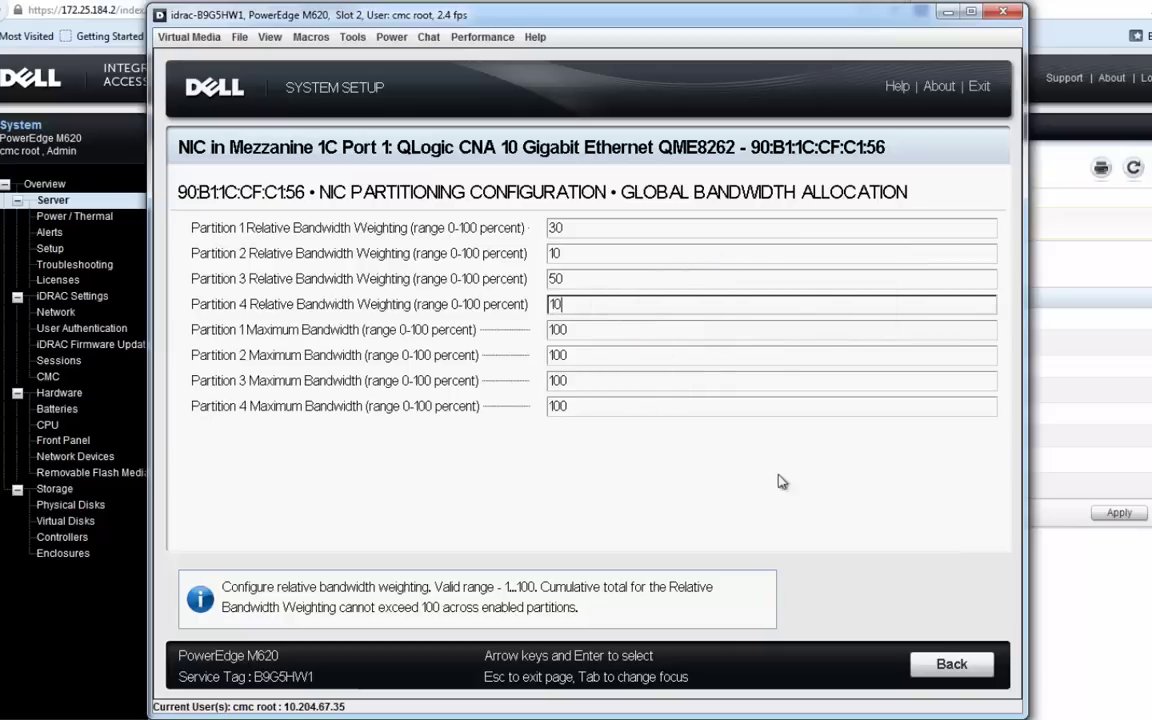
- Save QLogic Port 1's changes with Finish and Yes, then open Mezzanine 1C Port 2
left_click(951, 666)
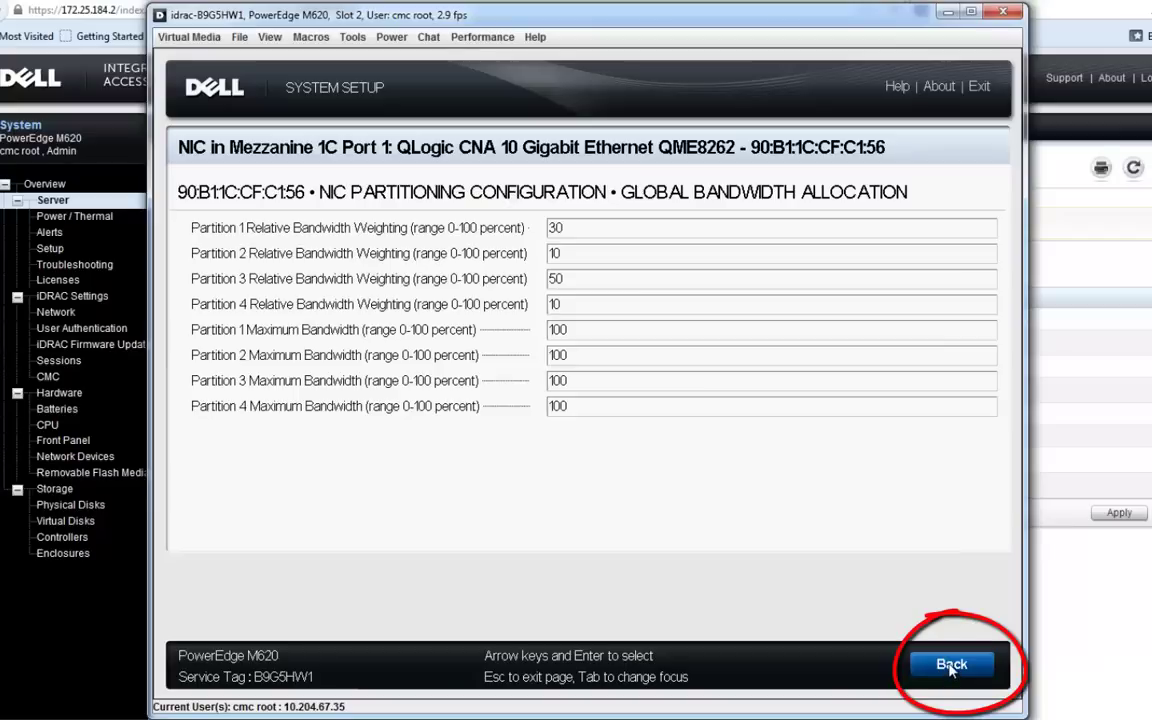
left_click(951, 666)
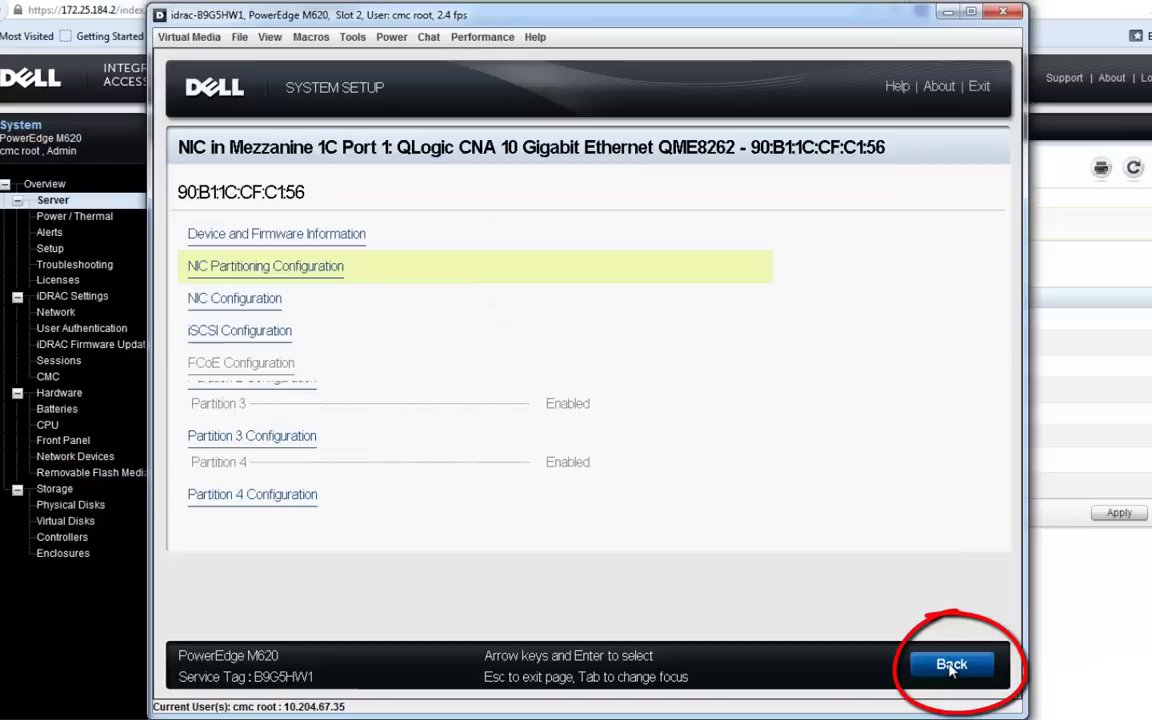
left_click(951, 666)
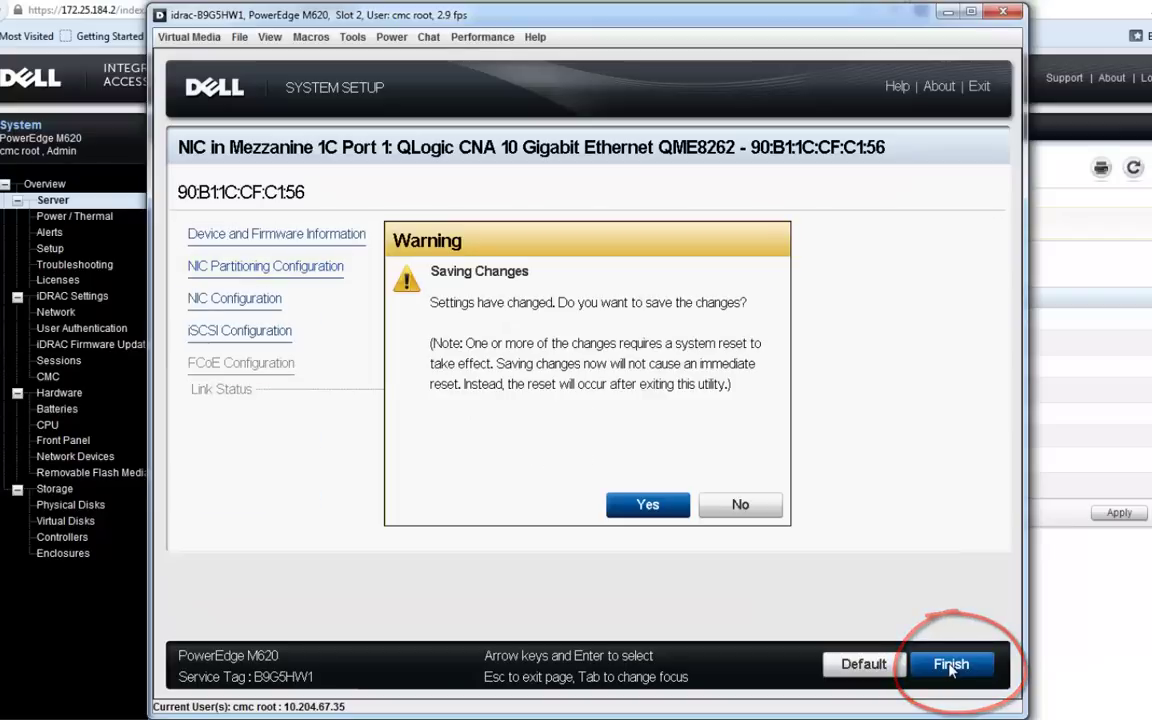
left_click(660, 508)
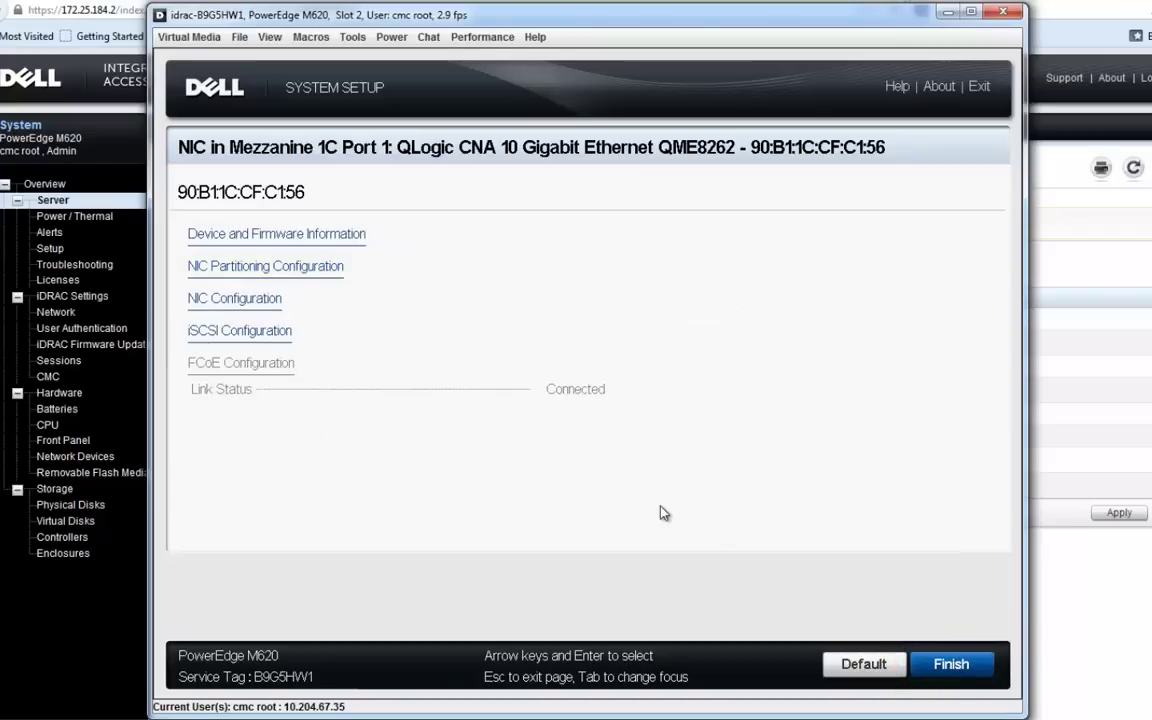
left_click(673, 455)
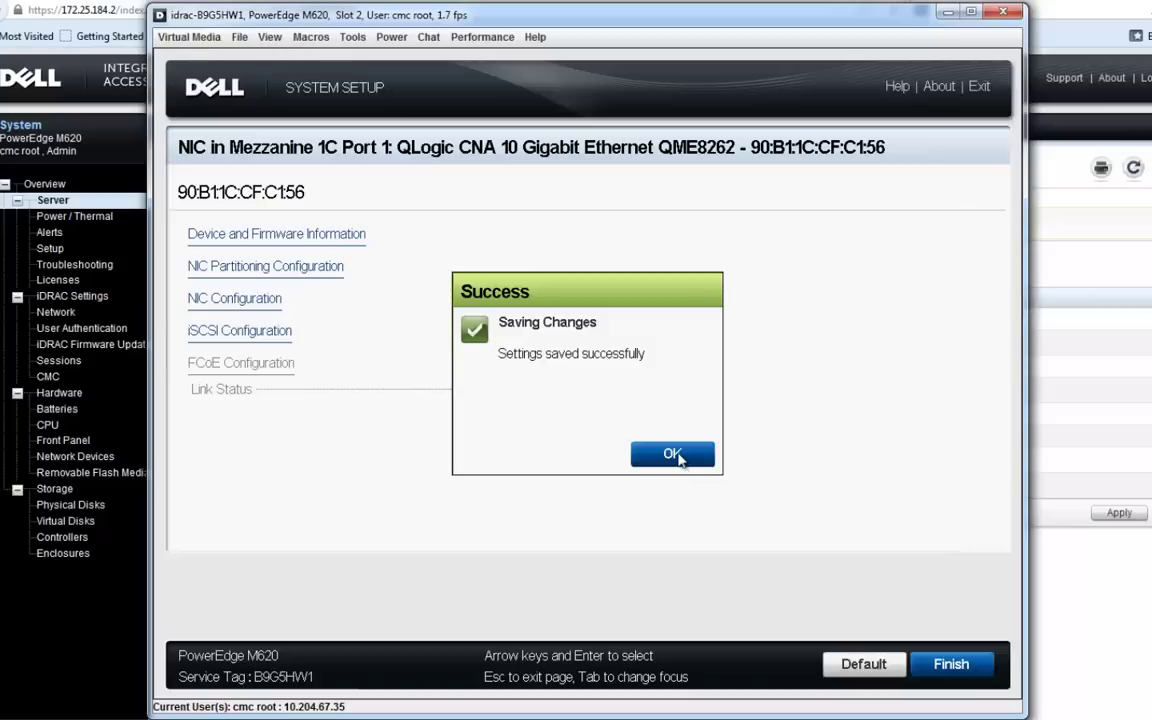
left_click(674, 363)
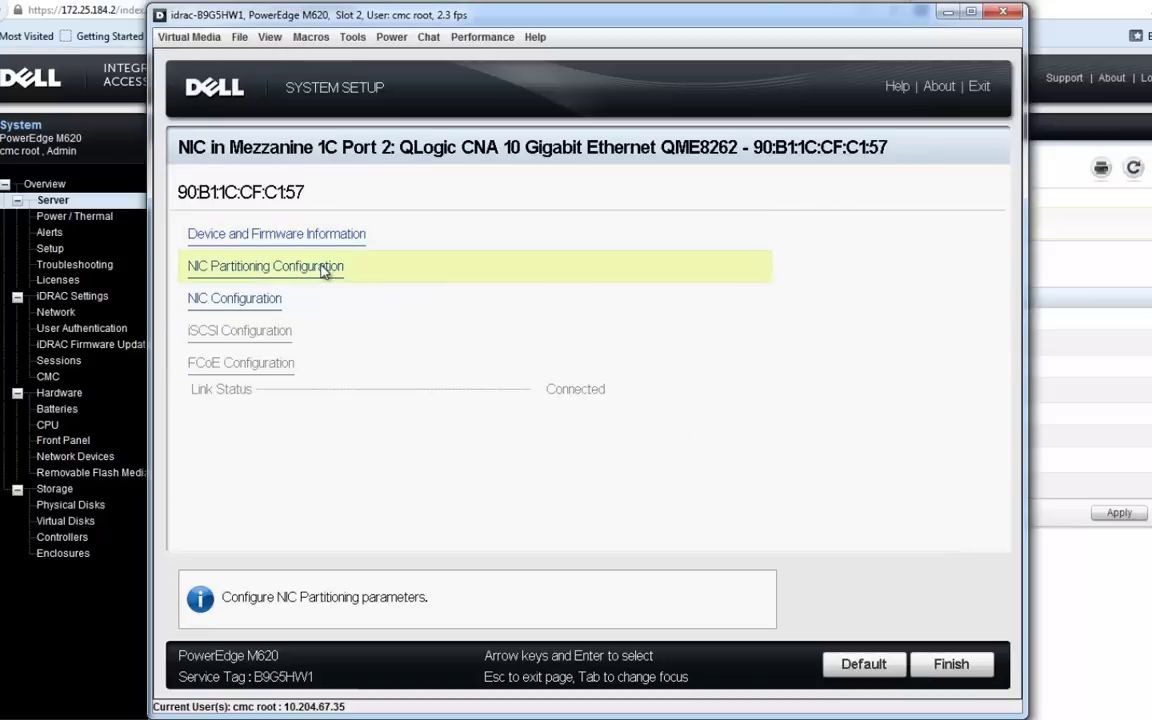
- In NIC Partitioning, review Partition 1 and enable NIC Mode on Partition 2
left_click(325, 268)
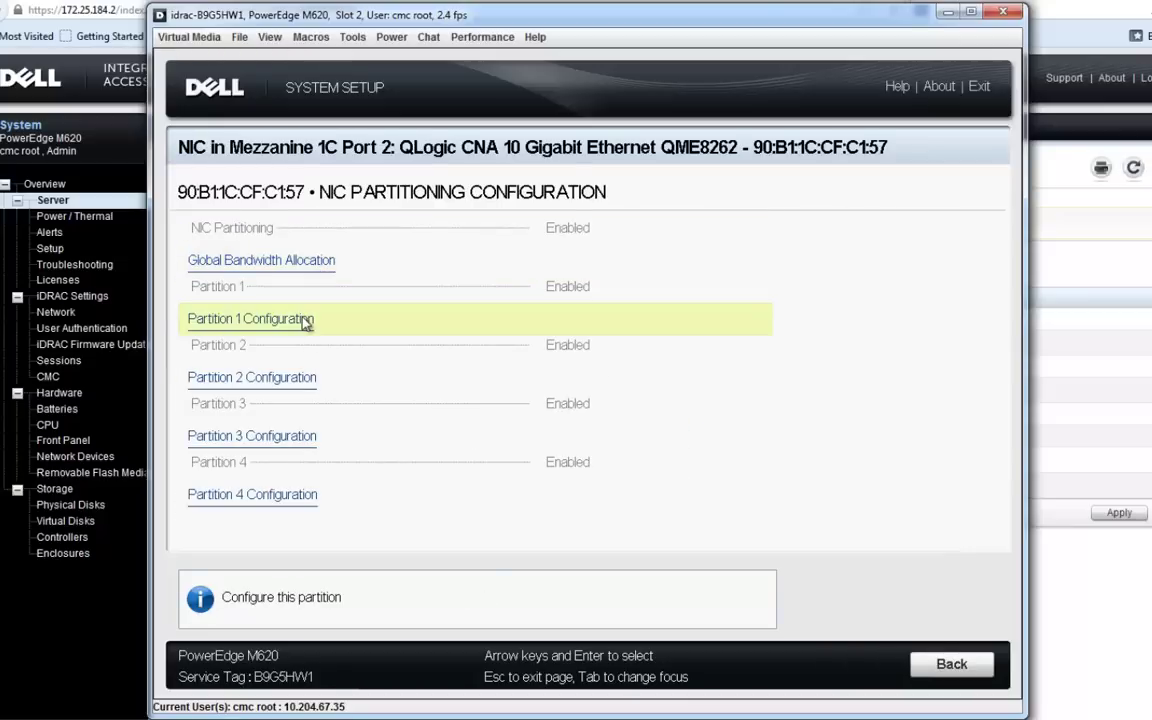
left_click(301, 320)
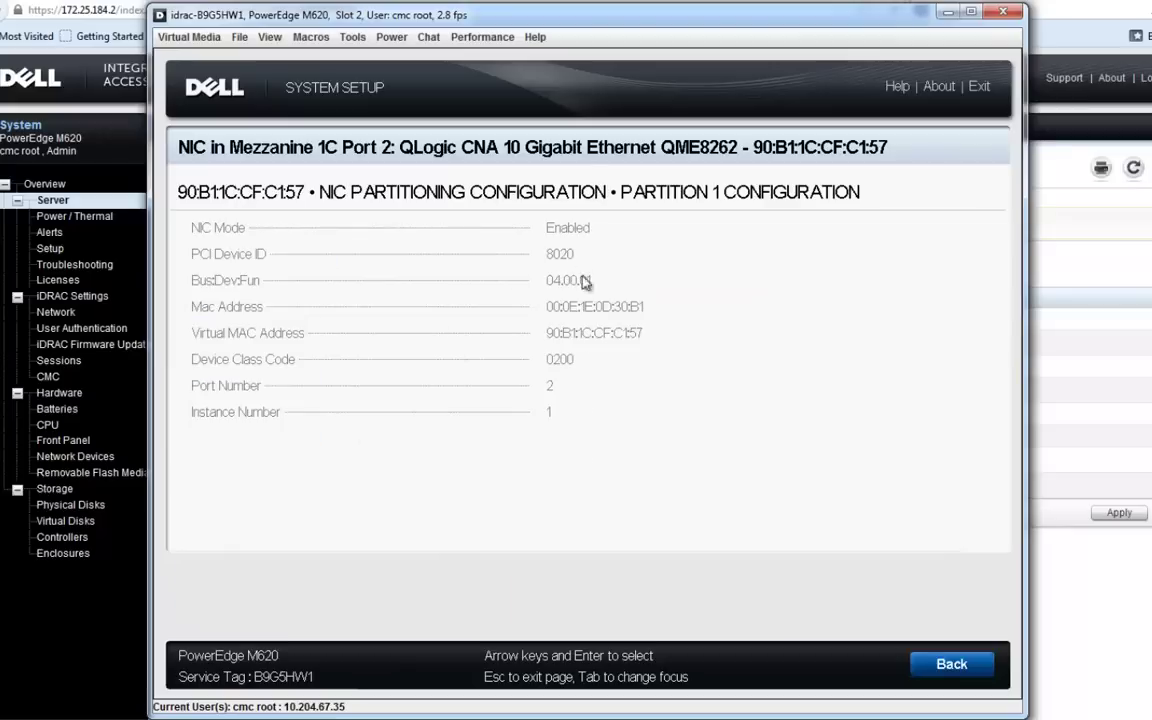
left_click(948, 664)
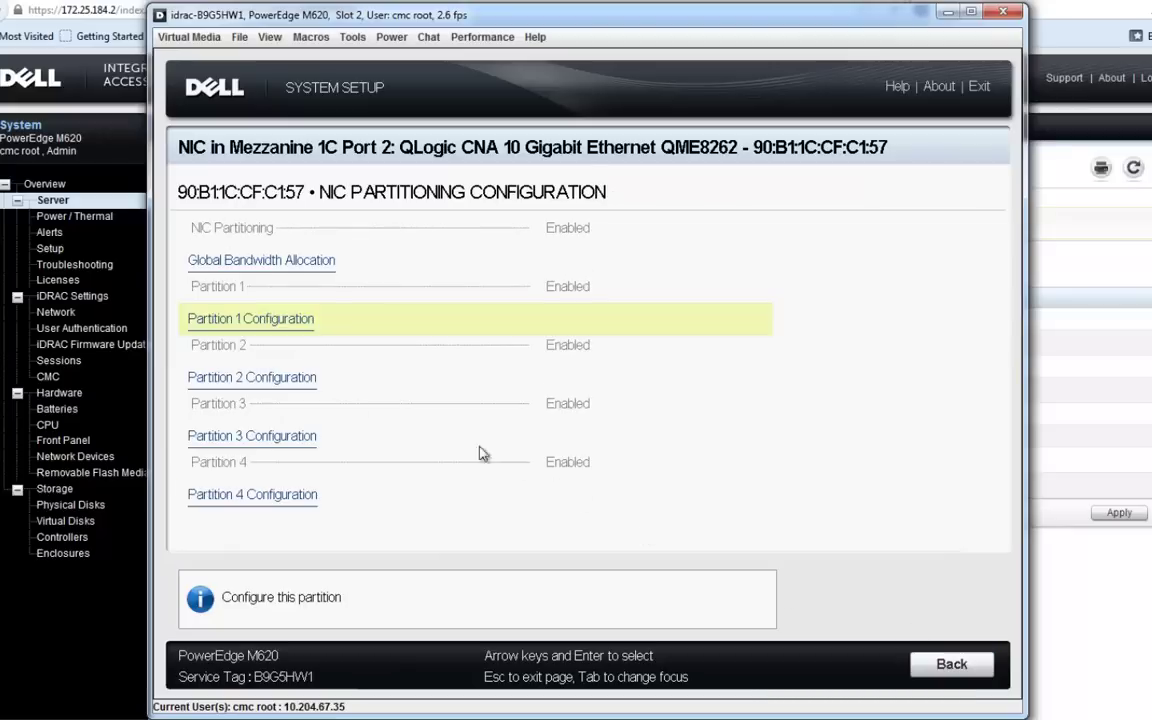
left_click(252, 377)
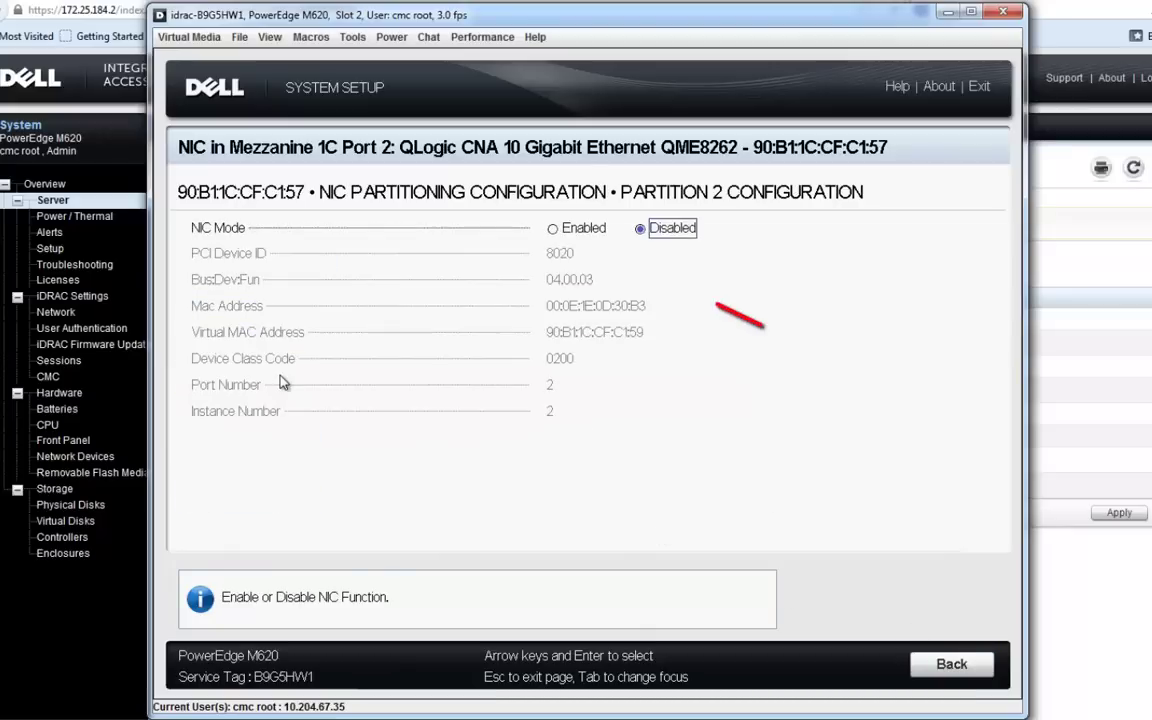
left_click(555, 231)
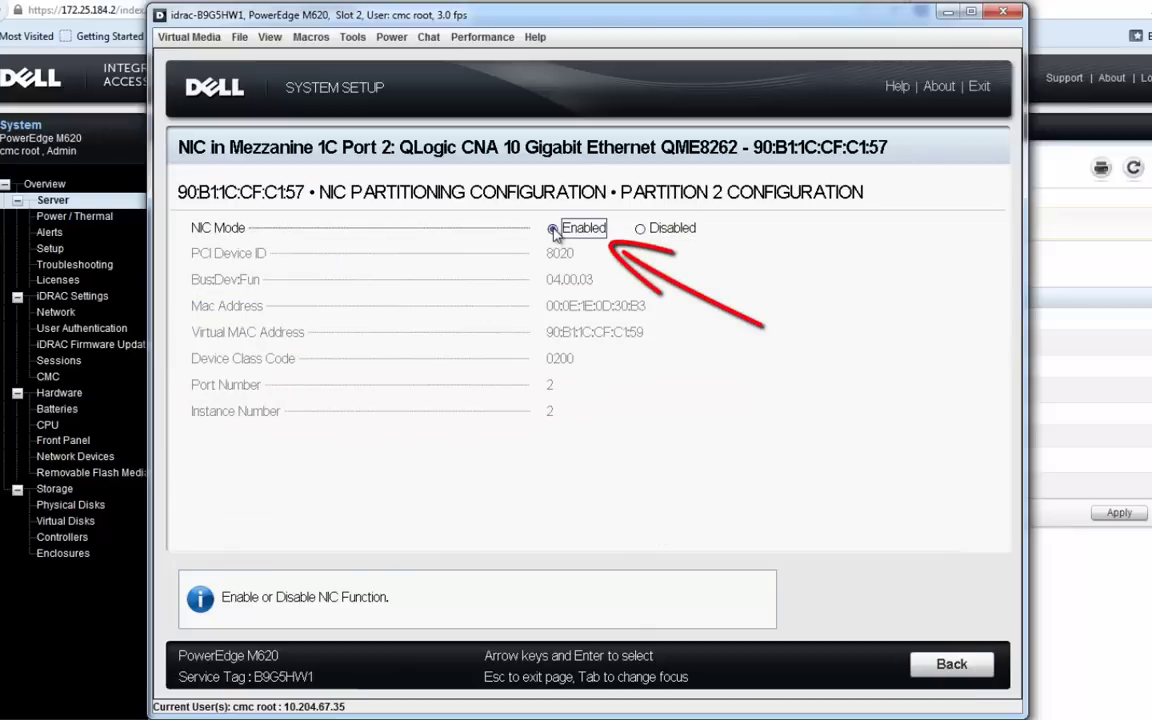
left_click(948, 664)
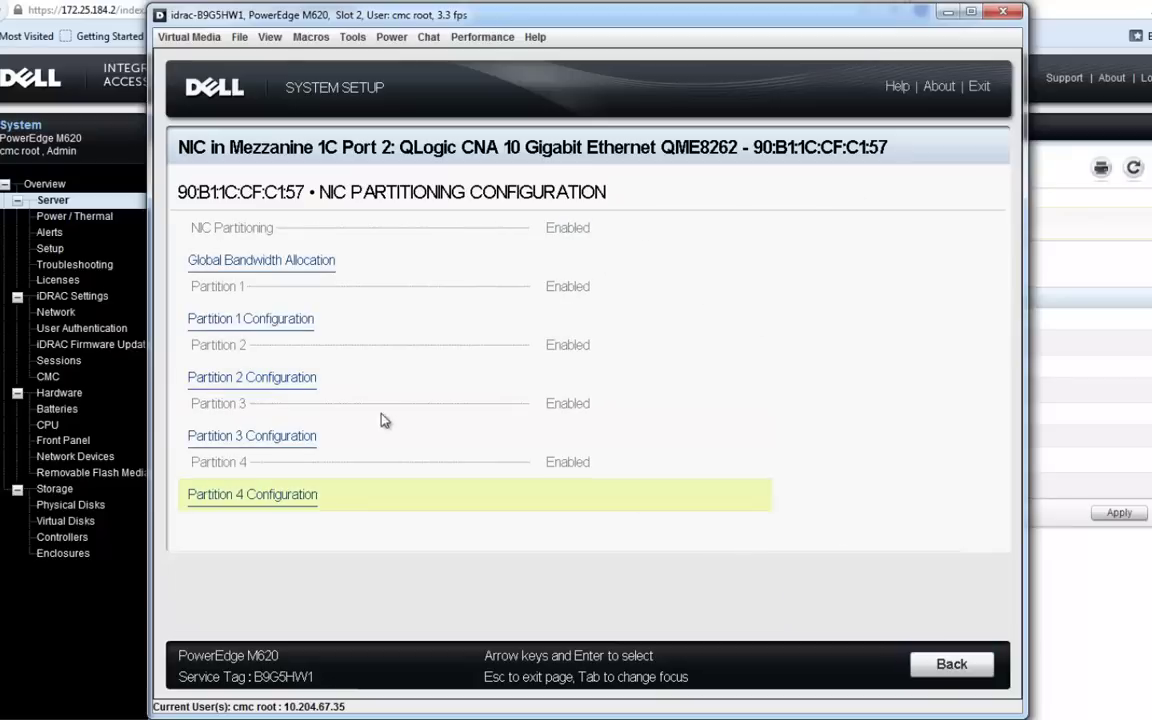
- Enable iSCSI Offload on Partition 3 and NIC Mode on Partition 4
left_click(311, 438)
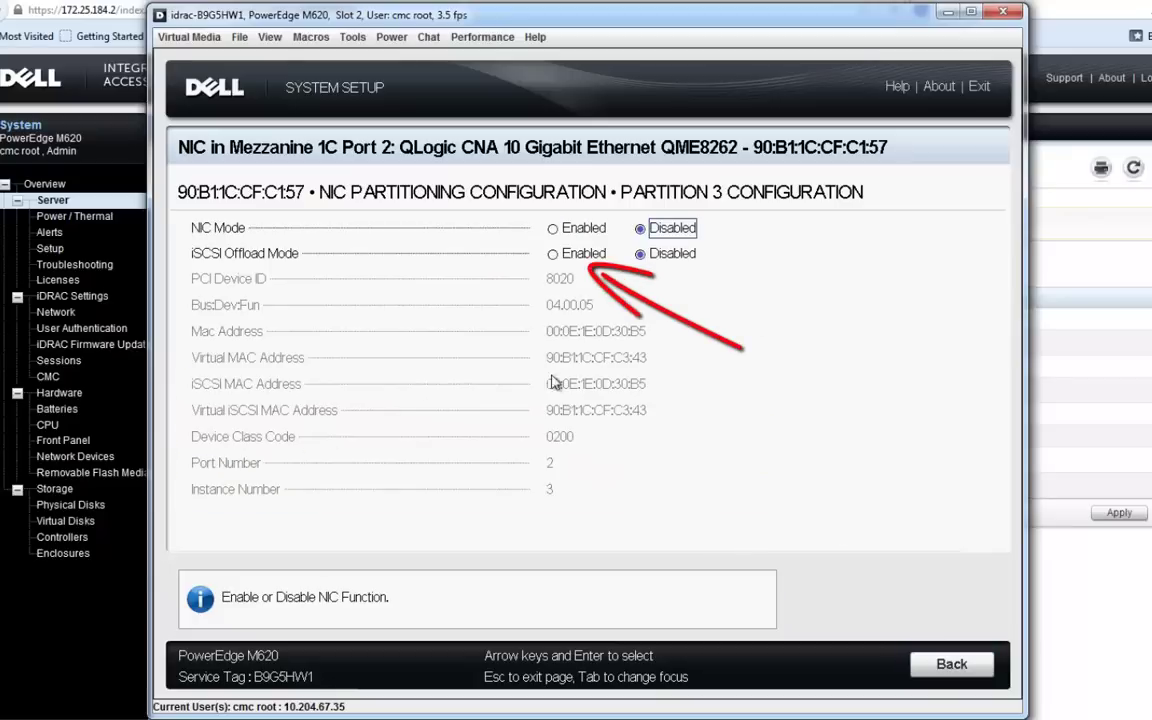
left_click(552, 256)
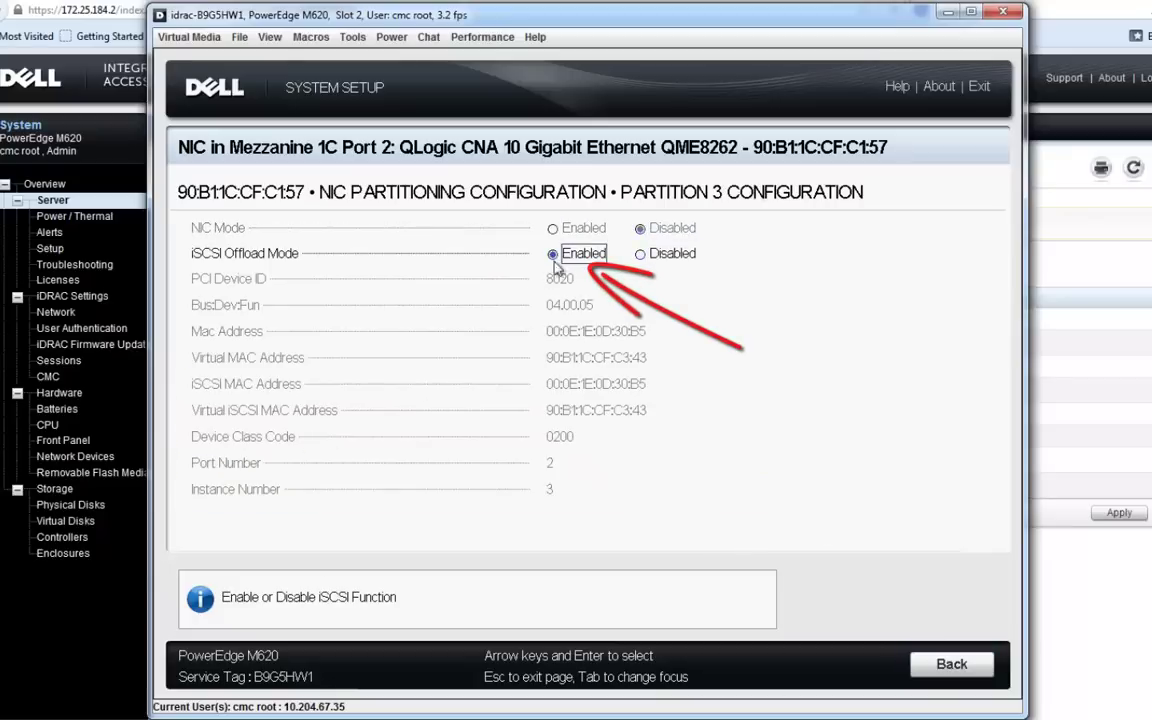
left_click(948, 665)
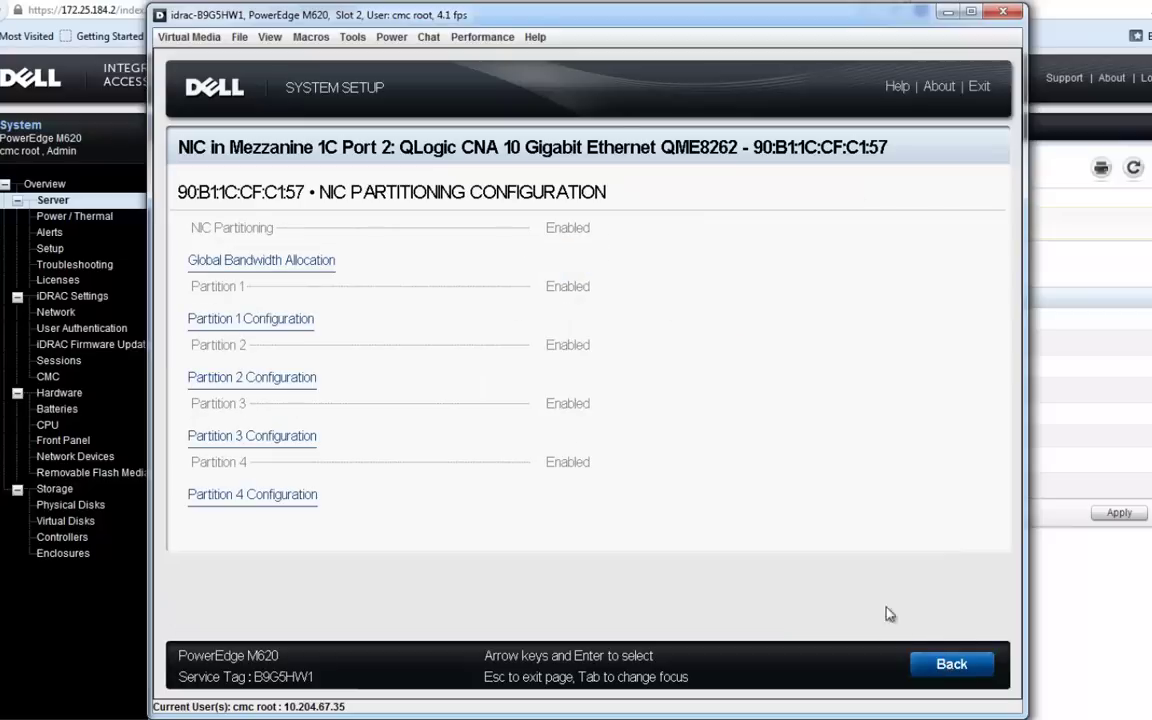
left_click(305, 500)
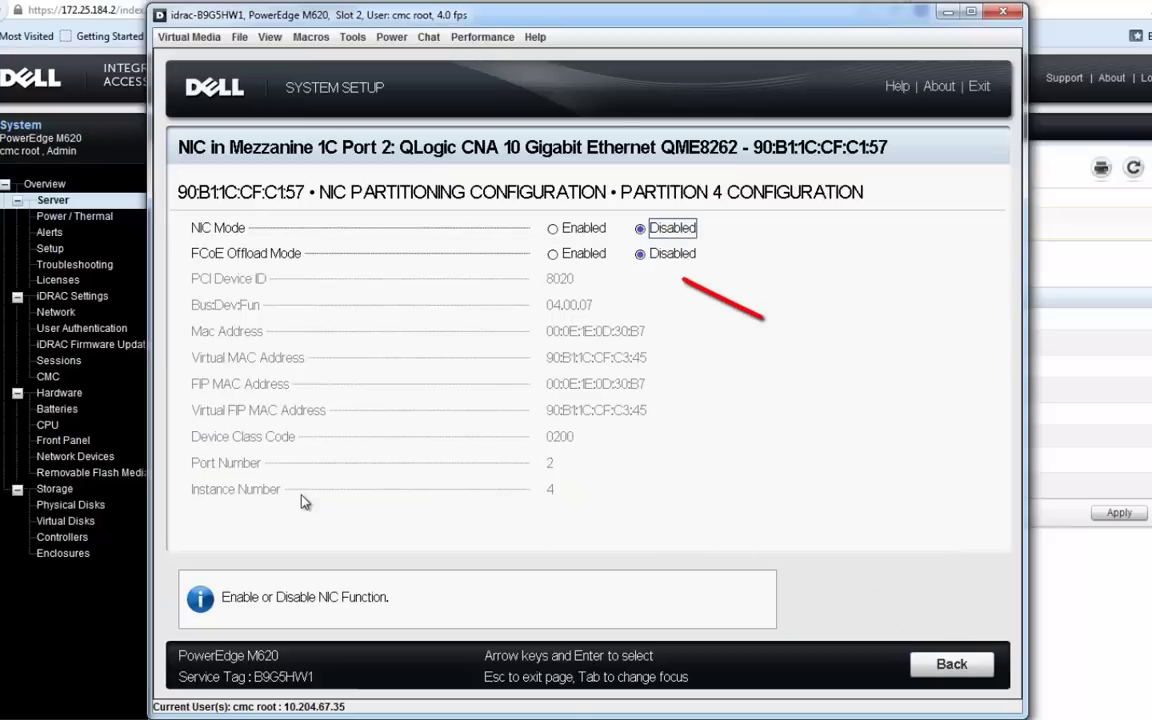
left_click(556, 230)
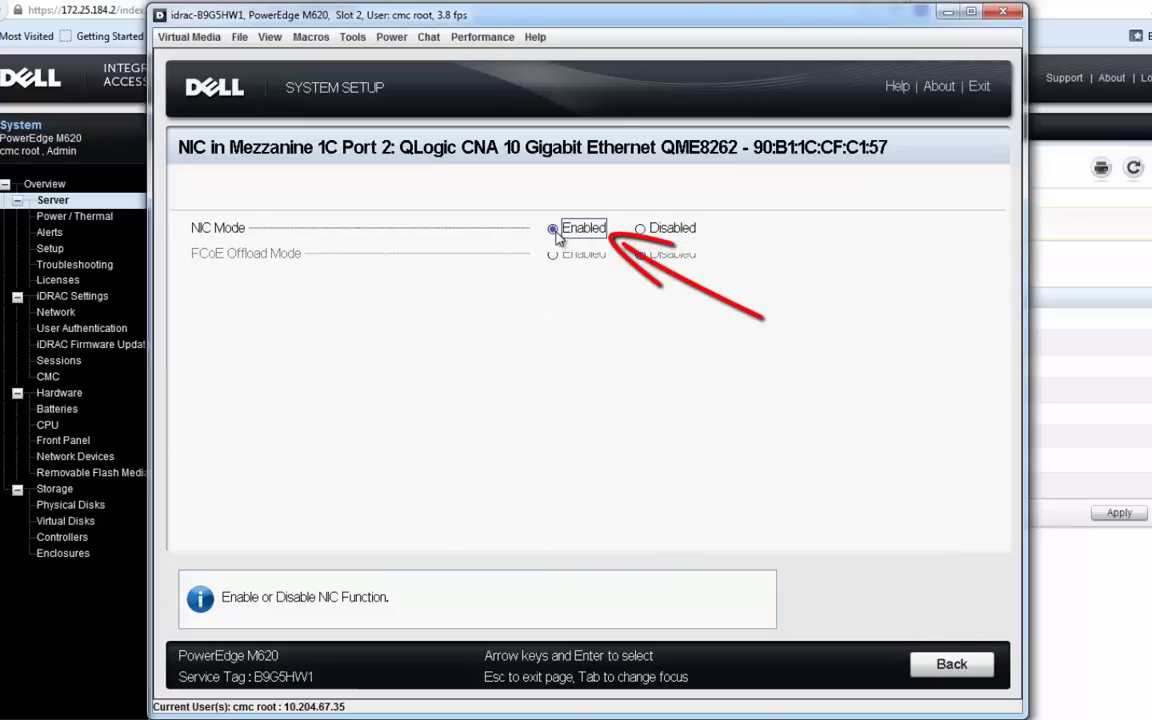
left_click(948, 662)
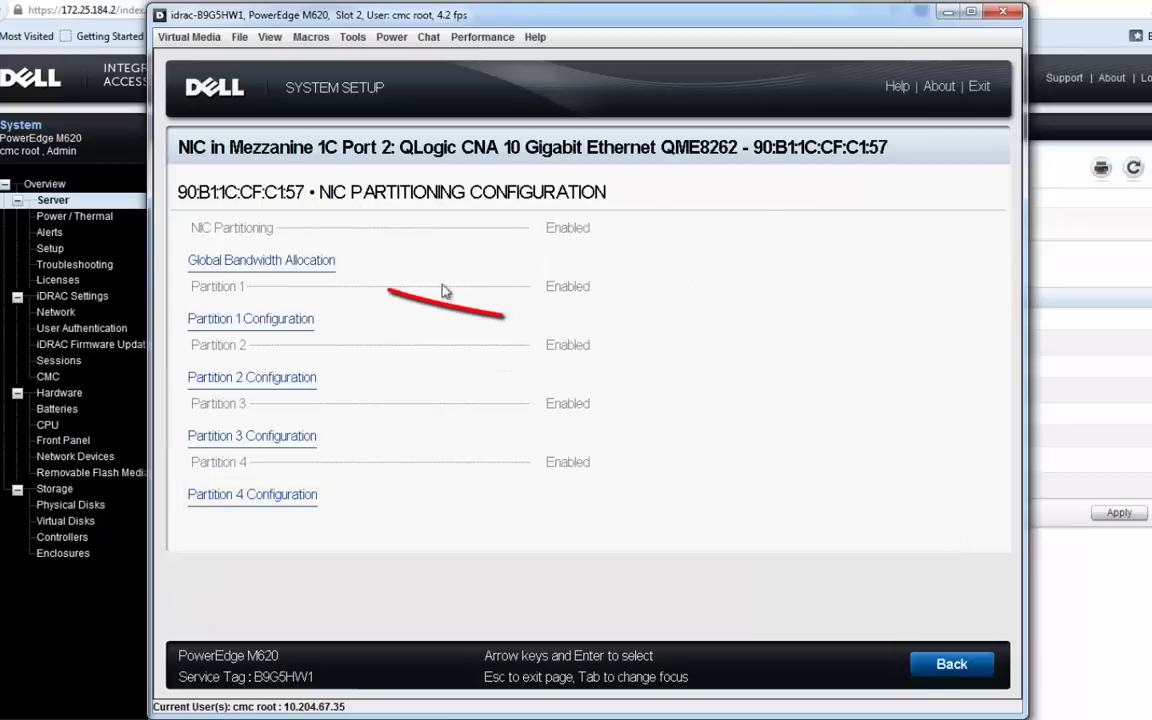
- Enter relative bandwidth weights 30, 10, 50 and 10 for Partitions 1–4 and go back
left_click(326, 262)
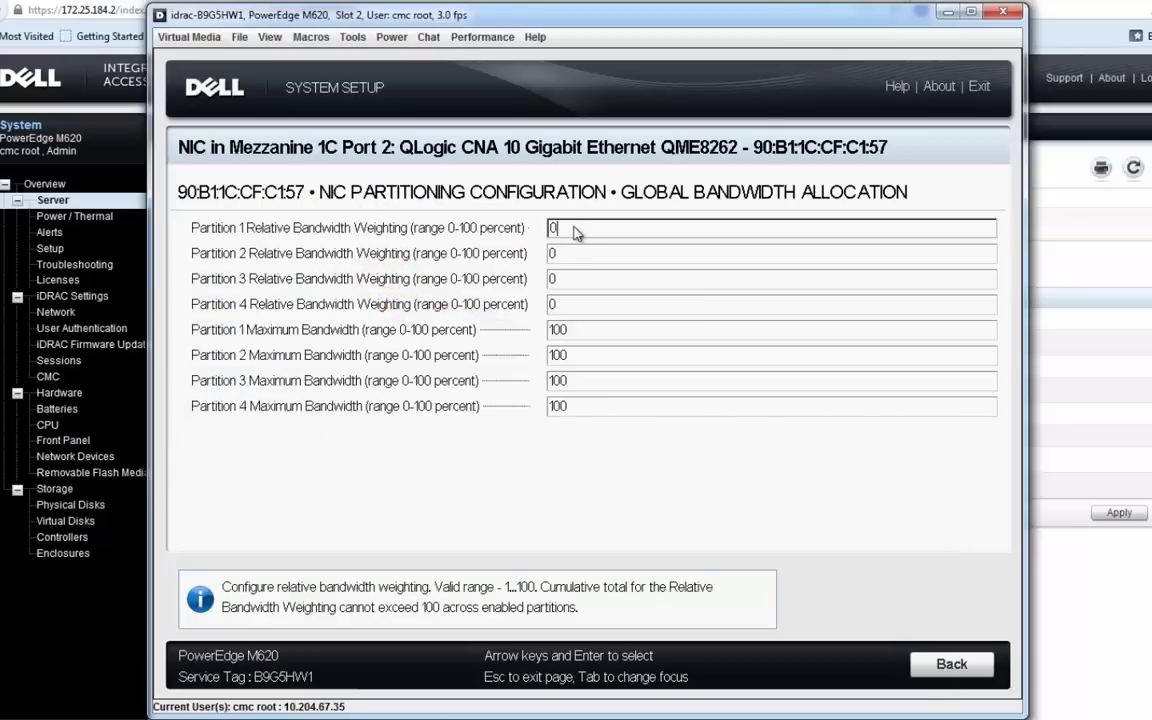
key("BackSpace")
type("30")
left_click(575, 258)
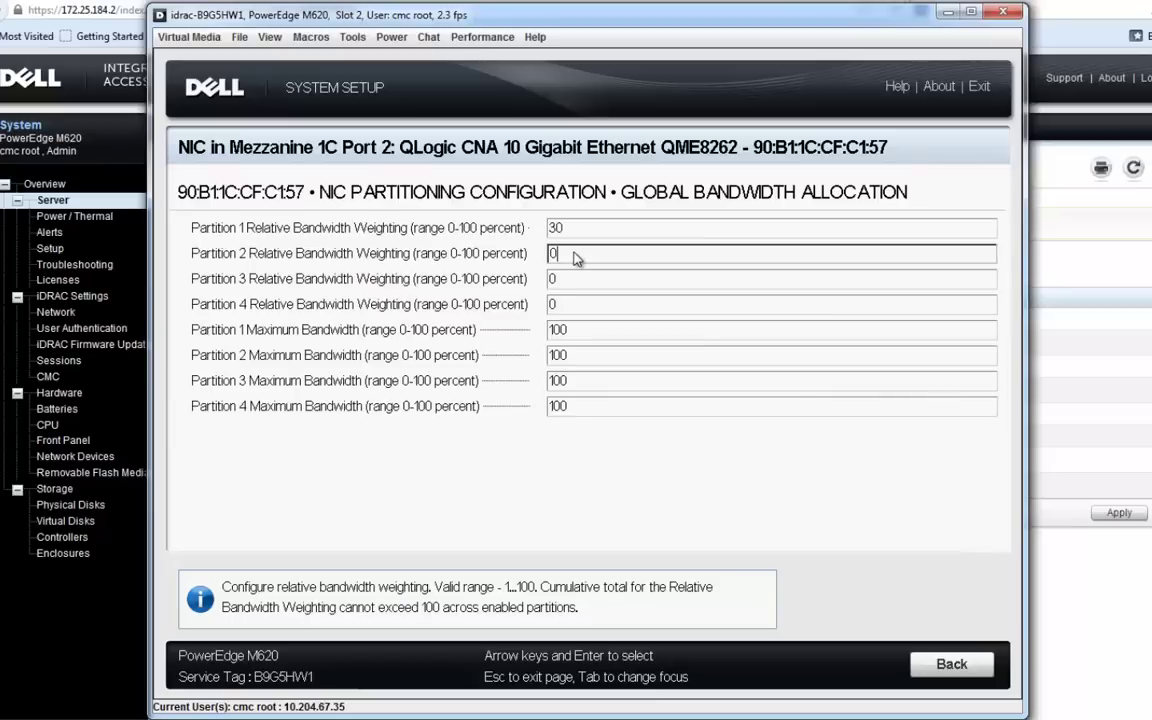
type("10")
left_click(577, 282)
key("BackSpace")
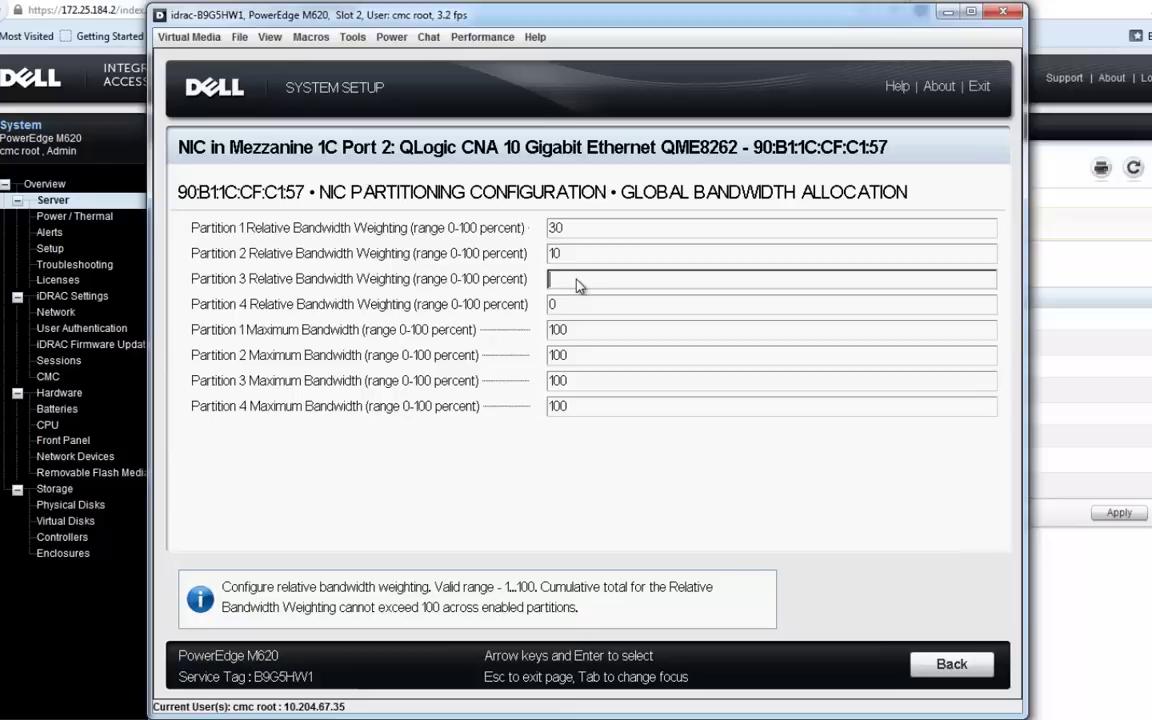
left_click(585, 306)
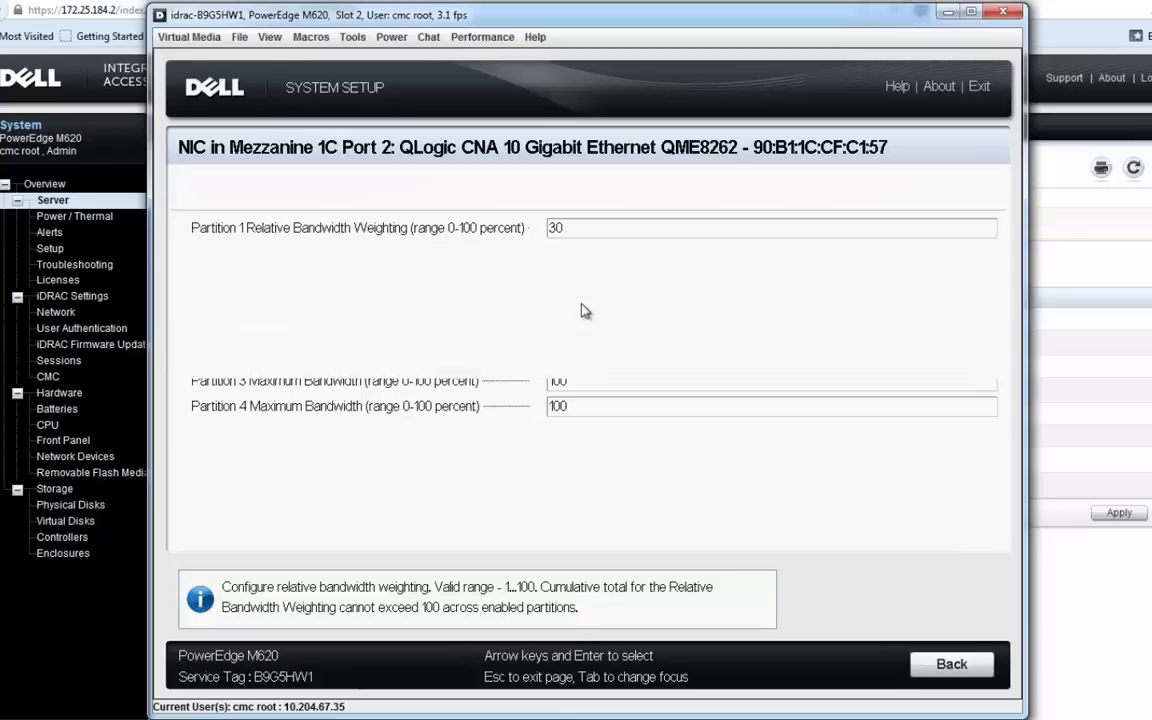
type("10")
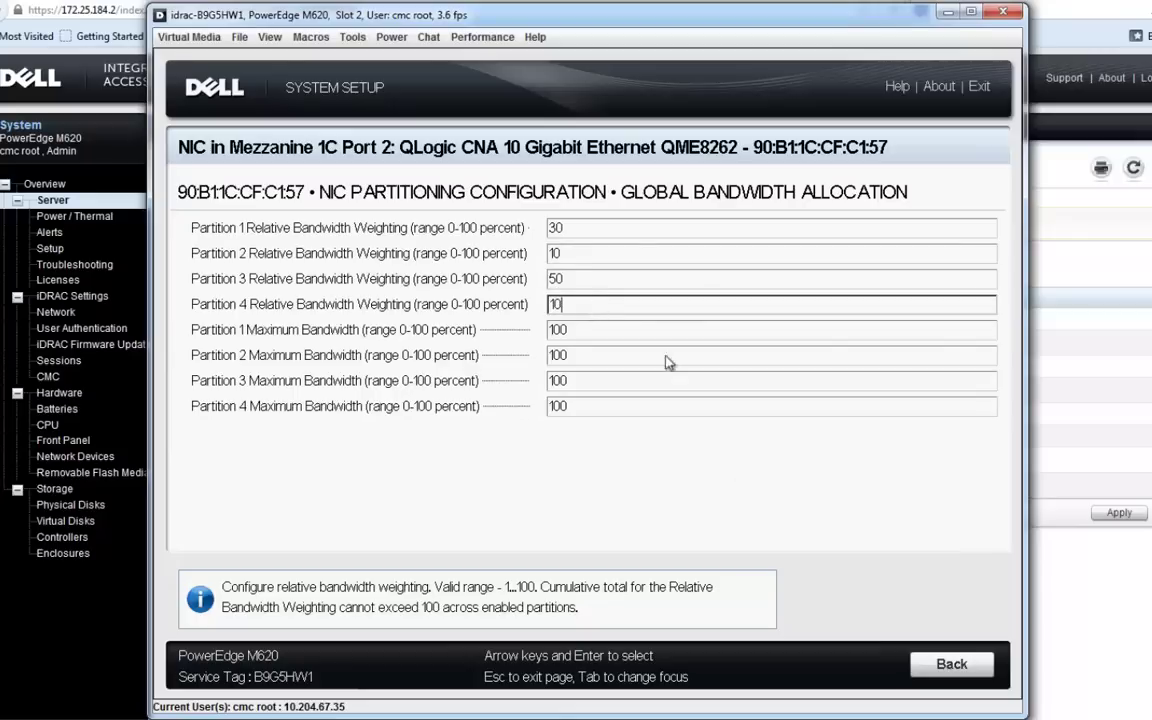
left_click(940, 665)
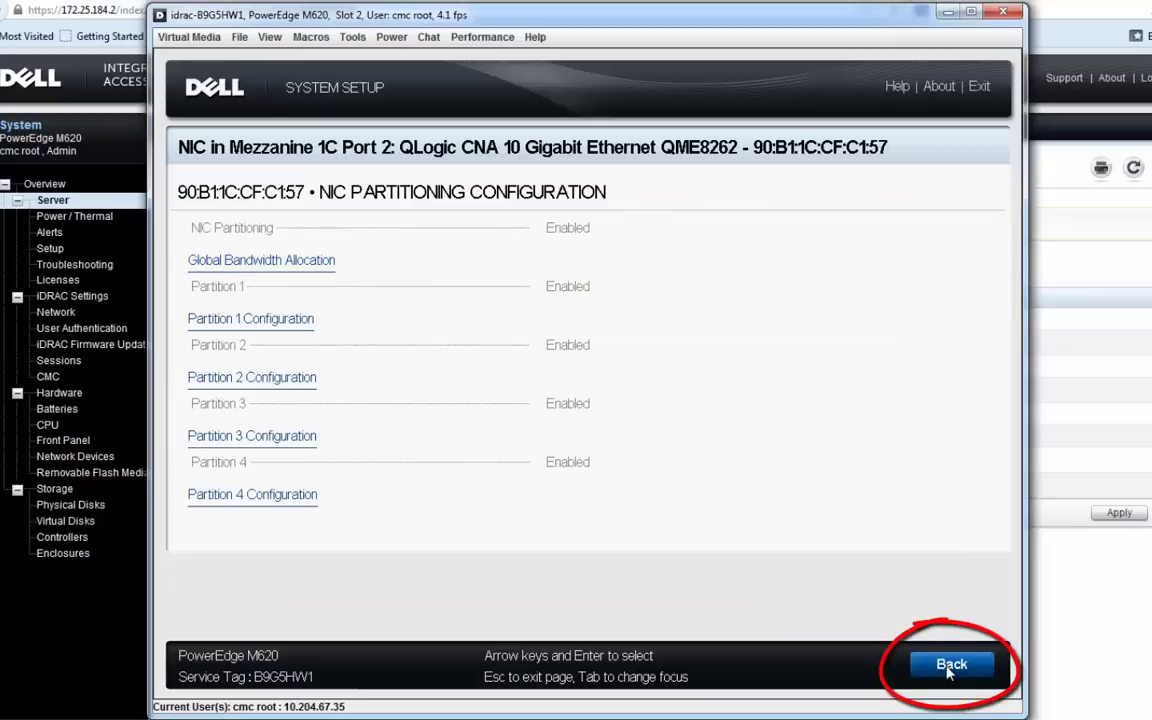
- Finish Port 2's configuration, confirm saving the changes, and acknowledge the success message
left_click(948, 666)
left_click(951, 665)
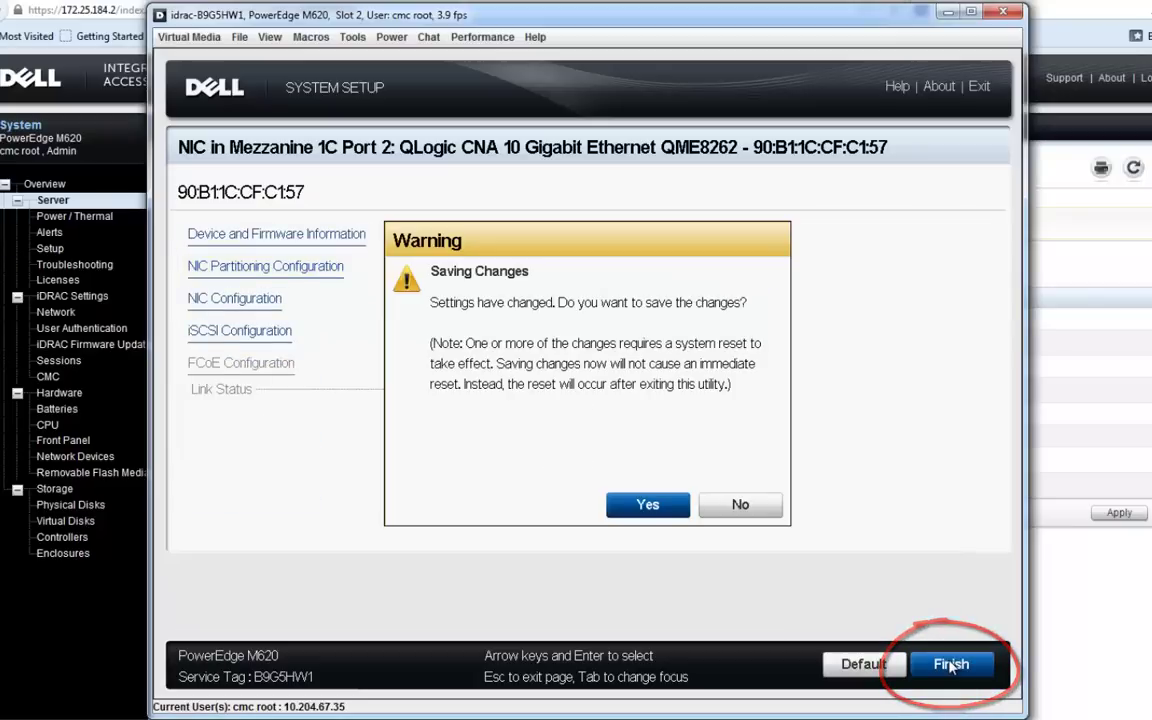
left_click(650, 505)
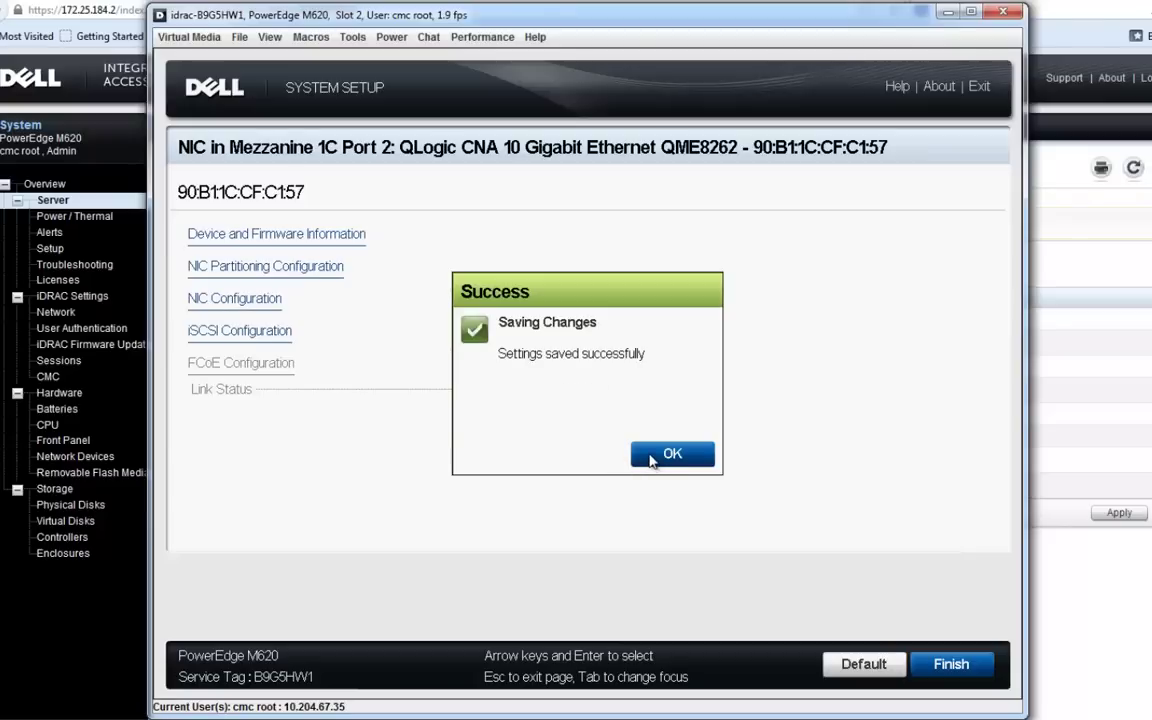
left_click(650, 459)
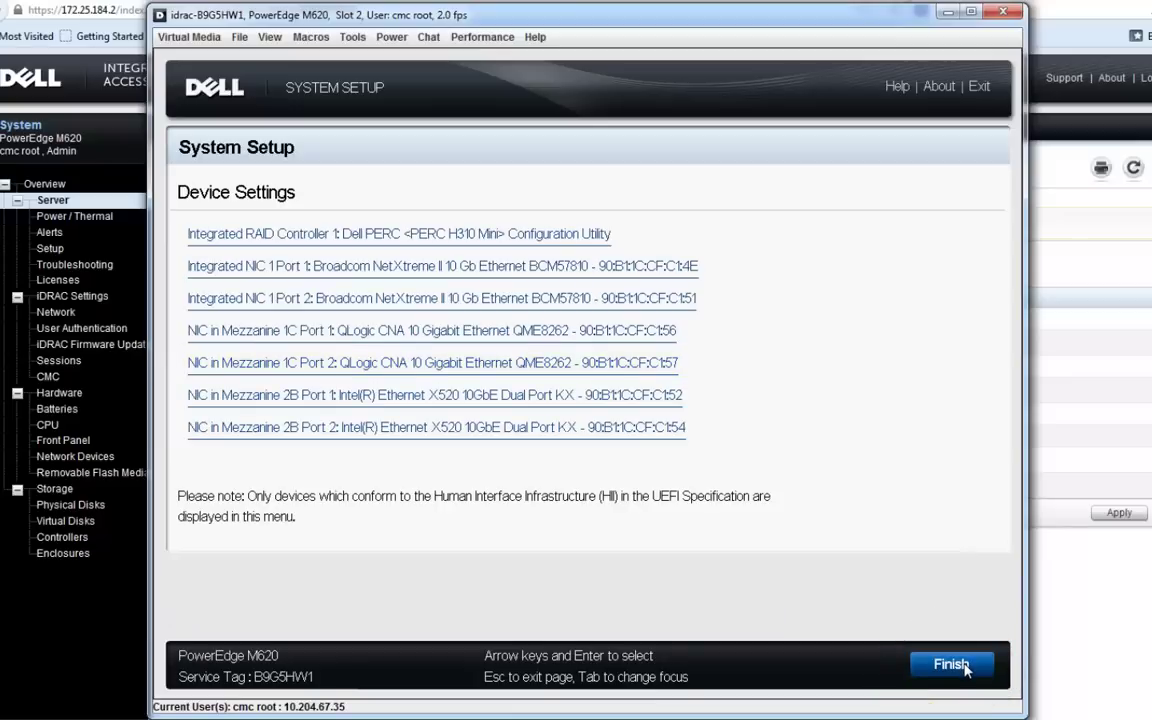
- Finish out of System Setup from the Main Menu and confirm the exit to reboot
left_click(962, 665)
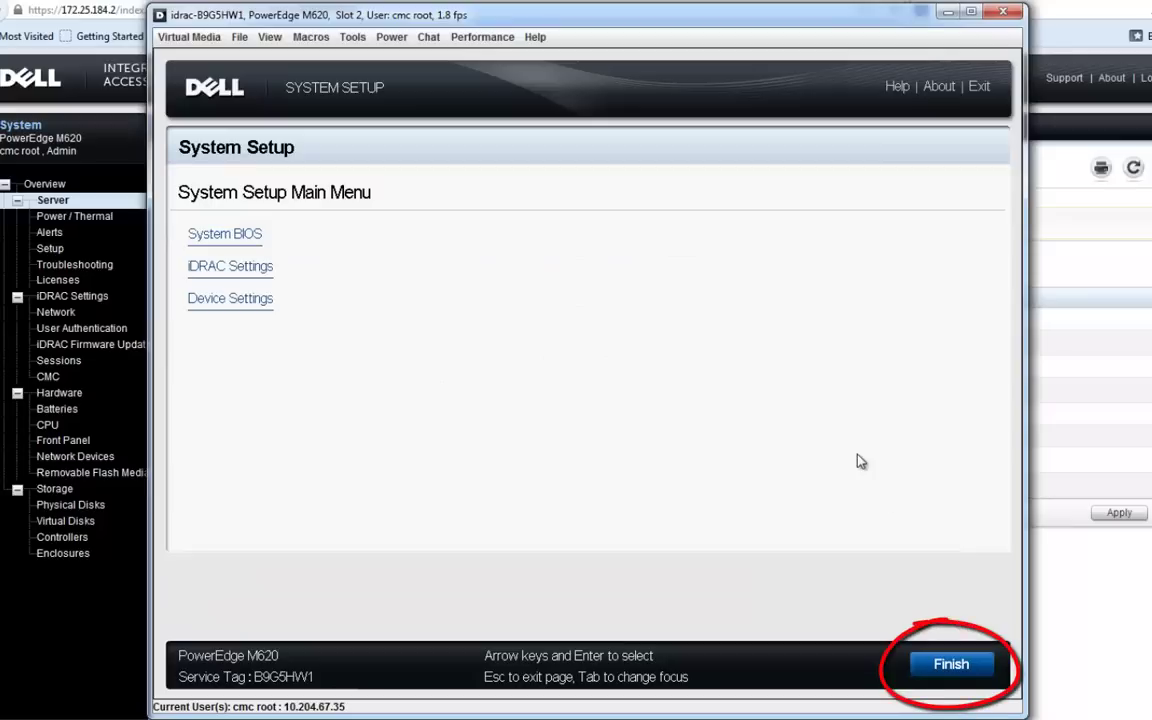
left_click(951, 665)
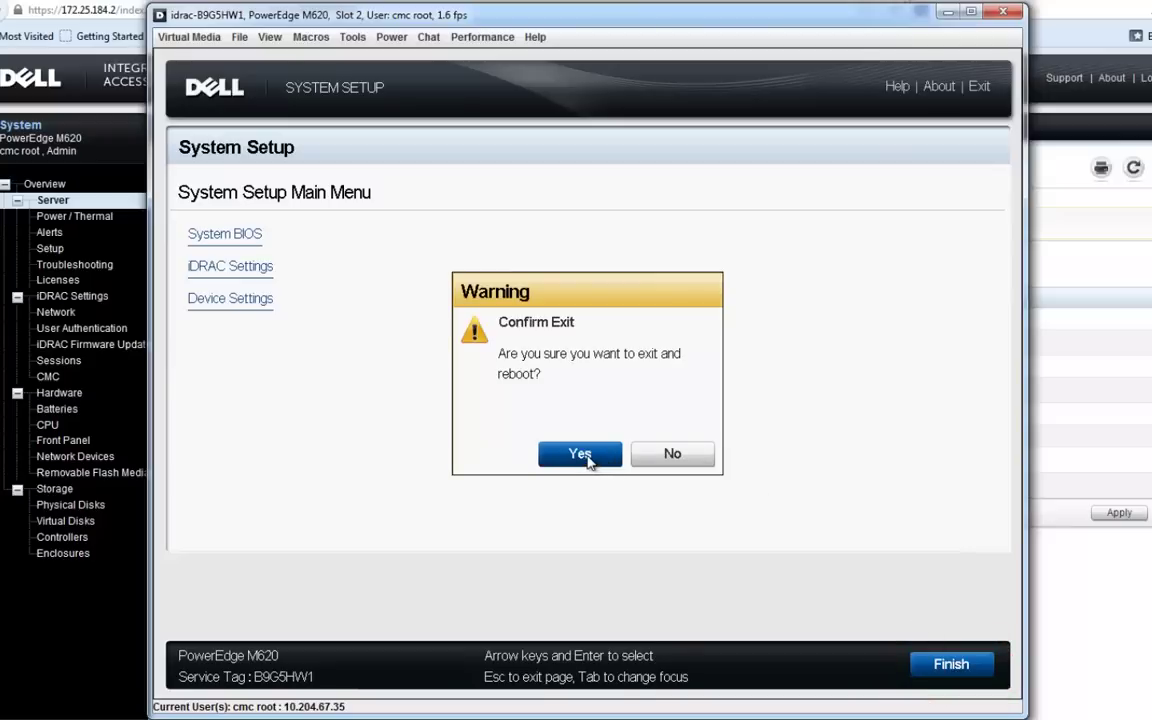
left_click(582, 455)
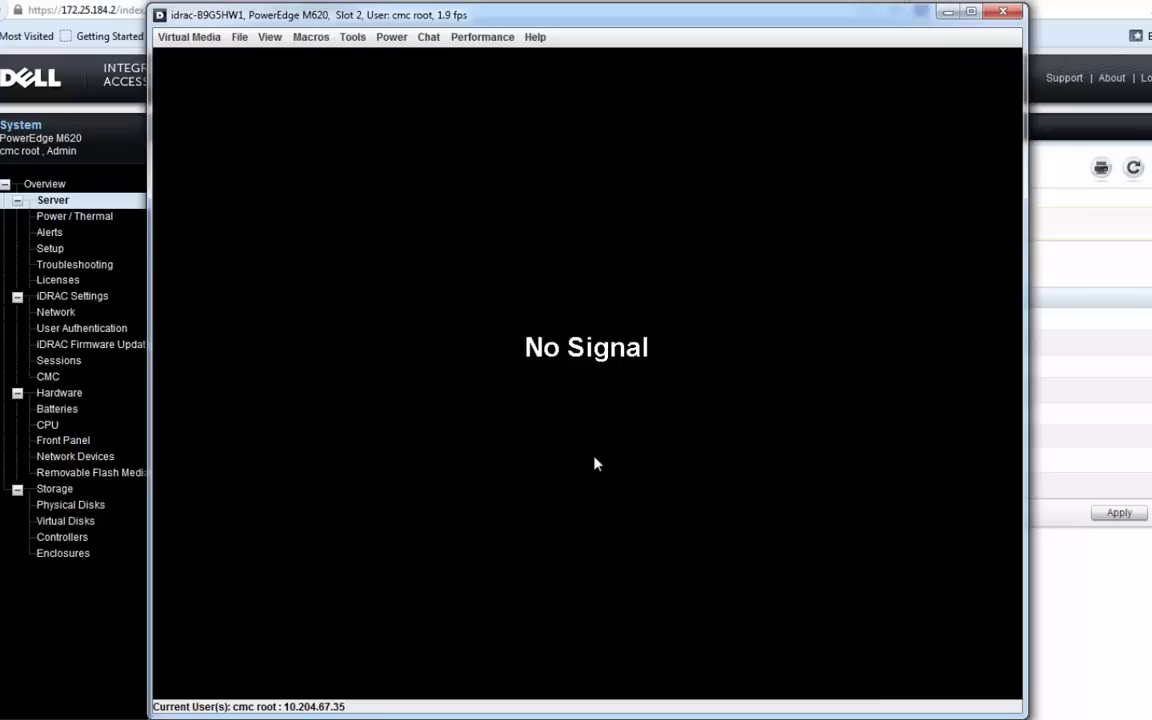